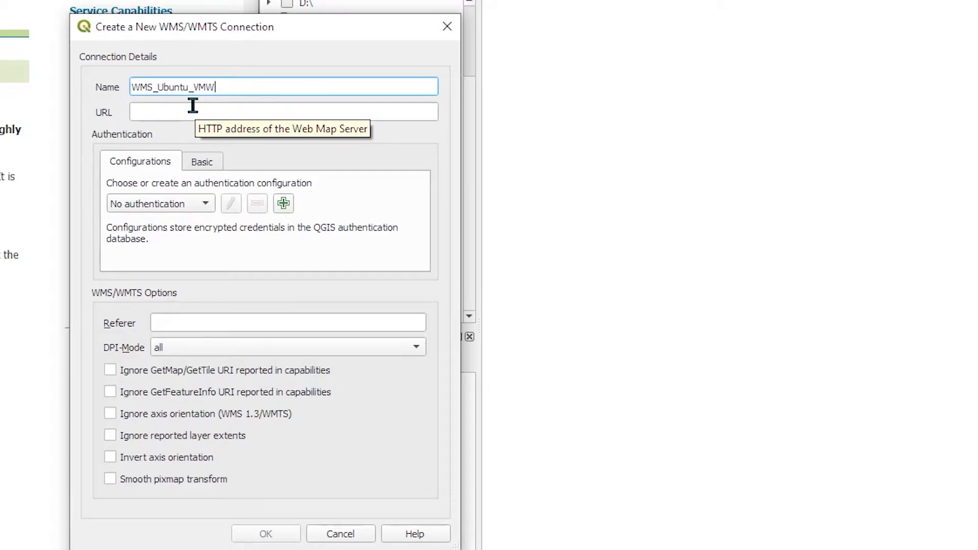
Paste the GeoServer WMS GetCapabilities URL into the new WMS connection's URL field
{"action": "left_click", "coordinate": [192, 106]}
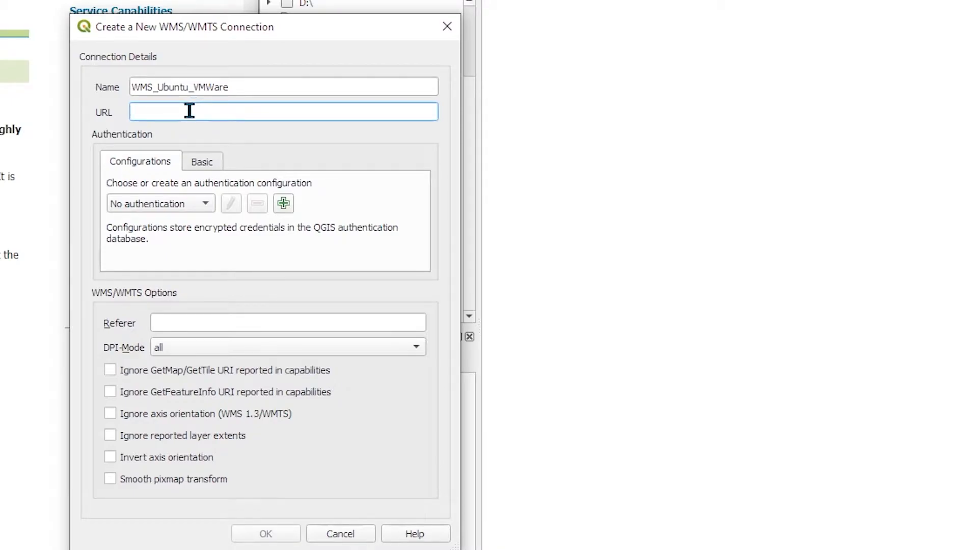
{"action": "right_click", "coordinate": [176, 113]}
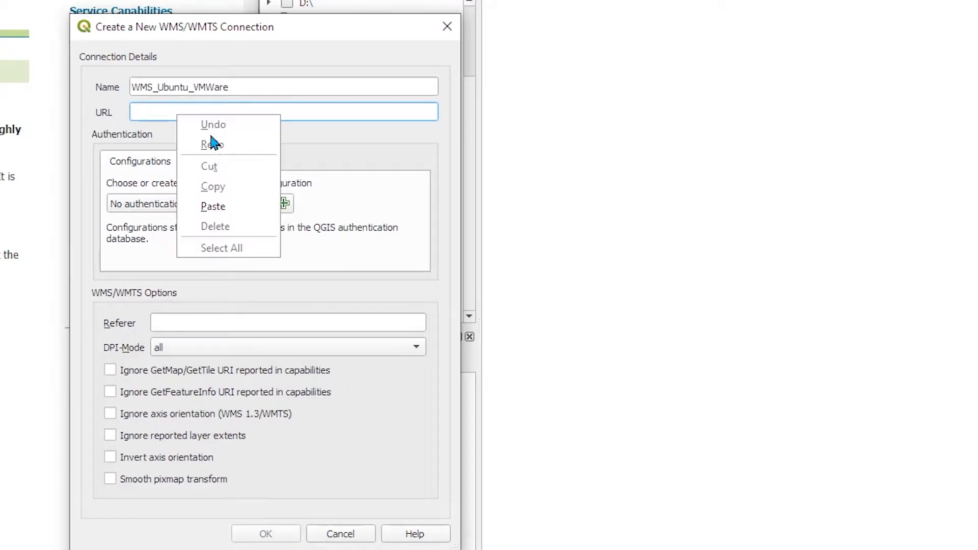
{"action": "left_click", "coordinate": [213, 206]}
{"action": "left_click_drag", "start_coordinate": [299, 112], "coordinate": [462, 127]}
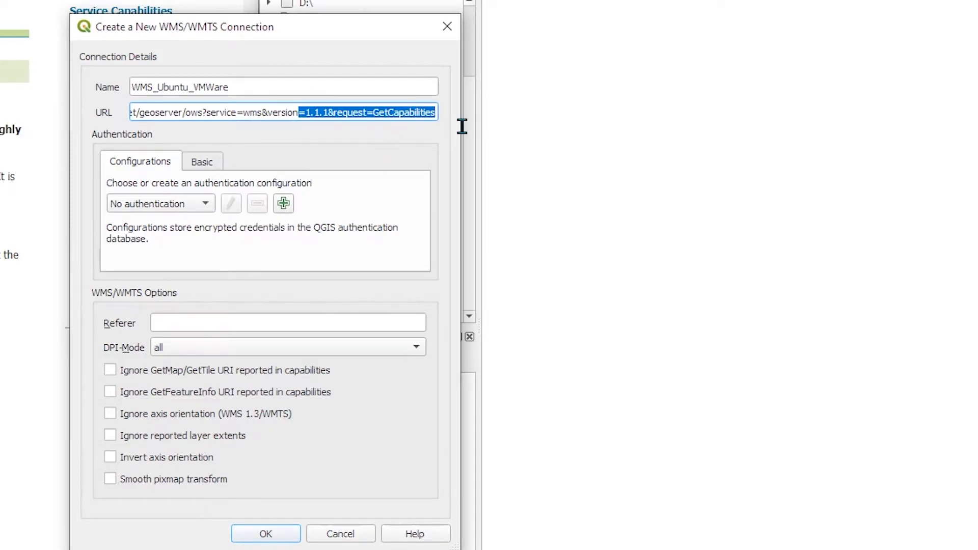
{"action": "left_click_drag", "start_coordinate": [261, 113], "coordinate": [494, 130]}
{"action": "key", "text": "BackSpace"}
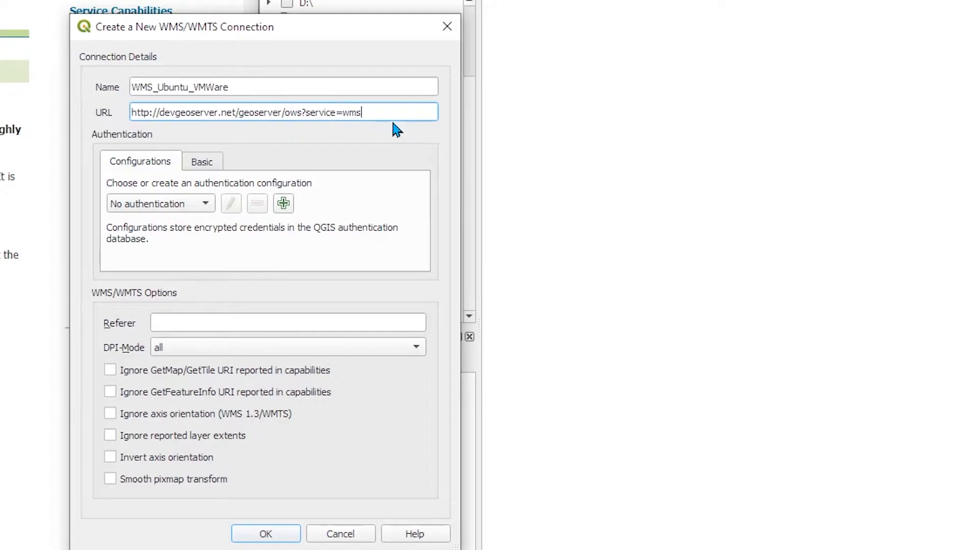
{"action": "key", "text": "ctrl+z"}
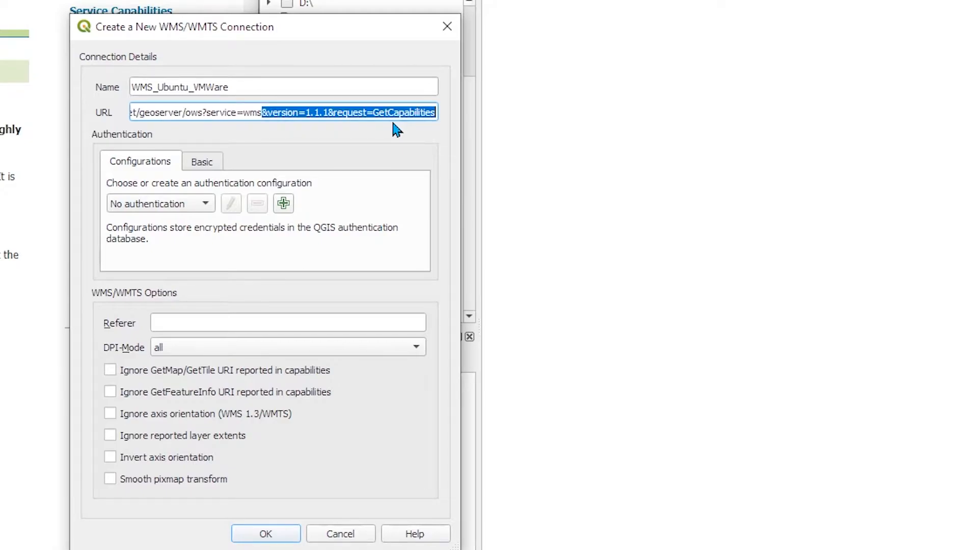
Check the Basic authentication options, return to Configurations, and save the WMS_Ubuntu_VMWare connection
{"action": "left_click", "coordinate": [211, 111]}
{"action": "double_click", "coordinate": [208, 112]}
{"action": "left_click", "coordinate": [202, 163]}
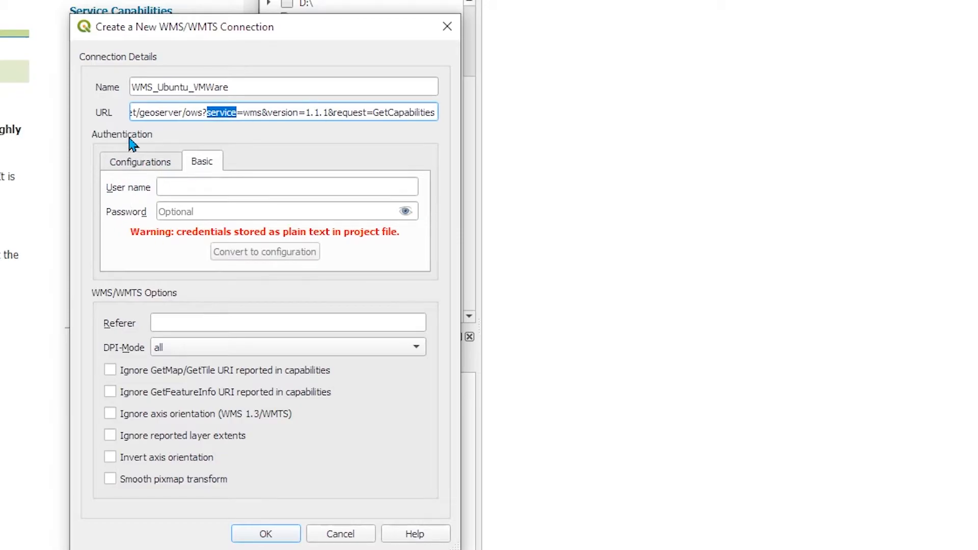
{"action": "left_click", "coordinate": [140, 164]}
{"action": "left_click", "coordinate": [202, 166]}
{"action": "left_click", "coordinate": [266, 533]}
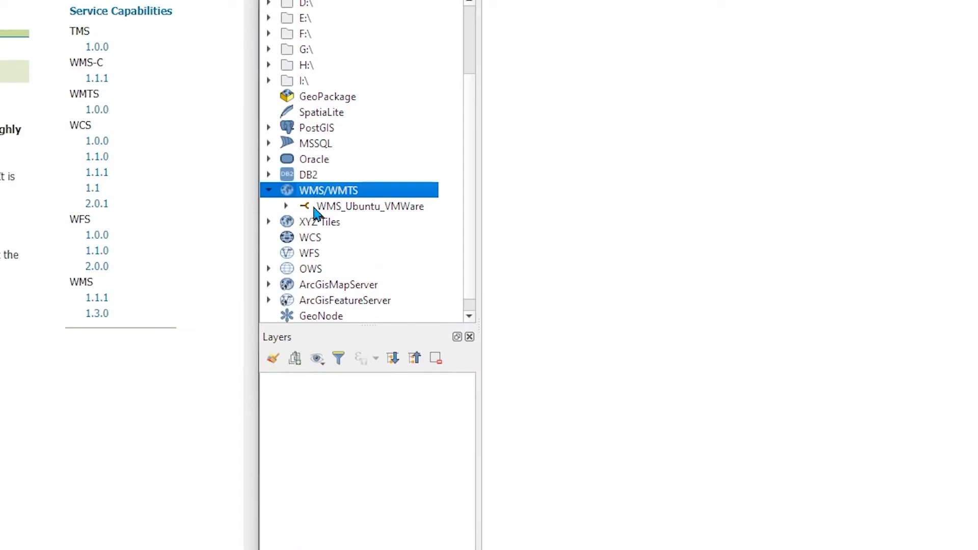
Expand the WMS_Ubuntu_VMWare connection and its GeoServer Web Map Service to list the available layers
{"action": "left_click", "coordinate": [287, 206]}
{"action": "left_click", "coordinate": [368, 207]}
{"action": "left_click", "coordinate": [370, 233]}
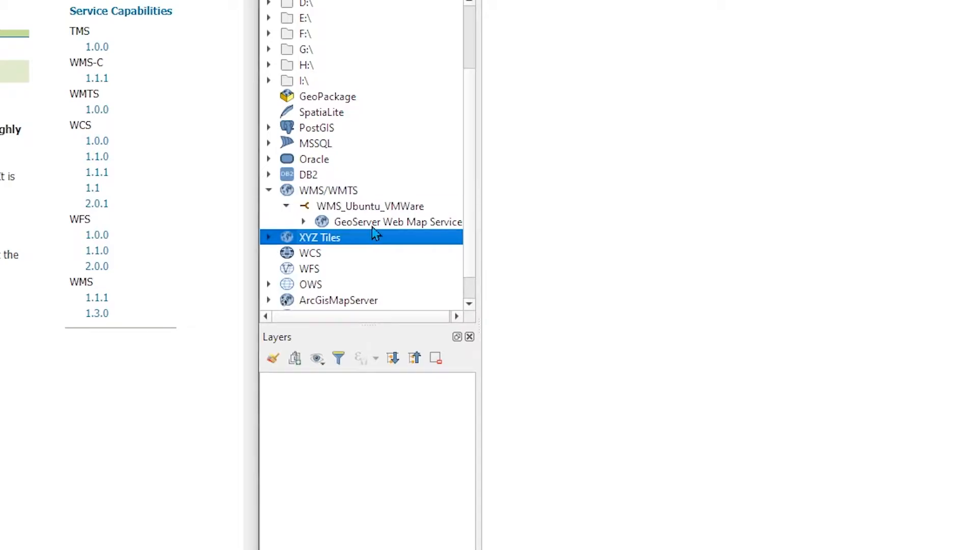
{"action": "left_click", "coordinate": [338, 224]}
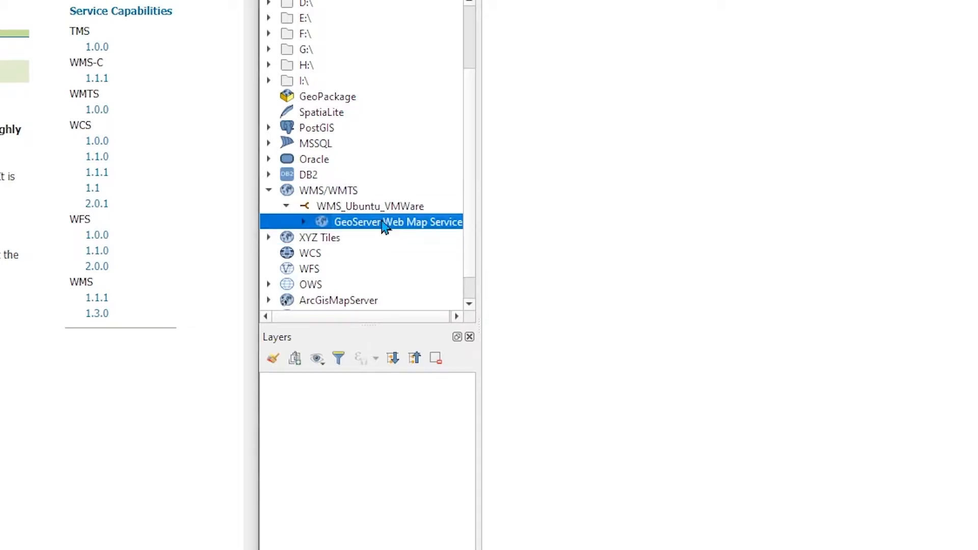
{"action": "left_click", "coordinate": [304, 222]}
Add the tutorialgis_jalanbandung layer from the GeoServer Web Map Service list to the map
{"action": "left_click_drag", "start_coordinate": [464, 131], "coordinate": [465, 284]}
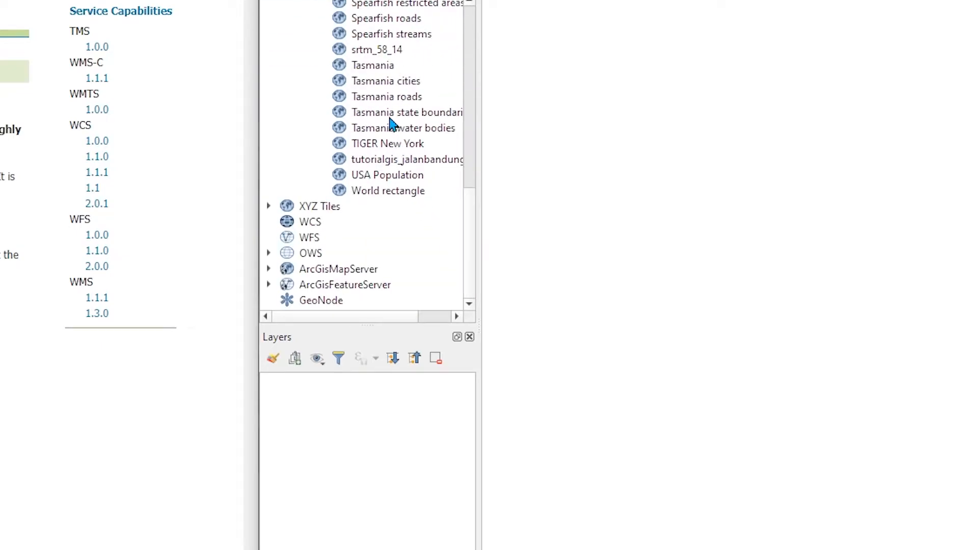
{"action": "scroll", "coordinate": [388, 125], "scroll_direction": "up", "scroll_amount": 4}
{"action": "scroll", "coordinate": [377, 147], "scroll_direction": "up", "scroll_amount": 2}
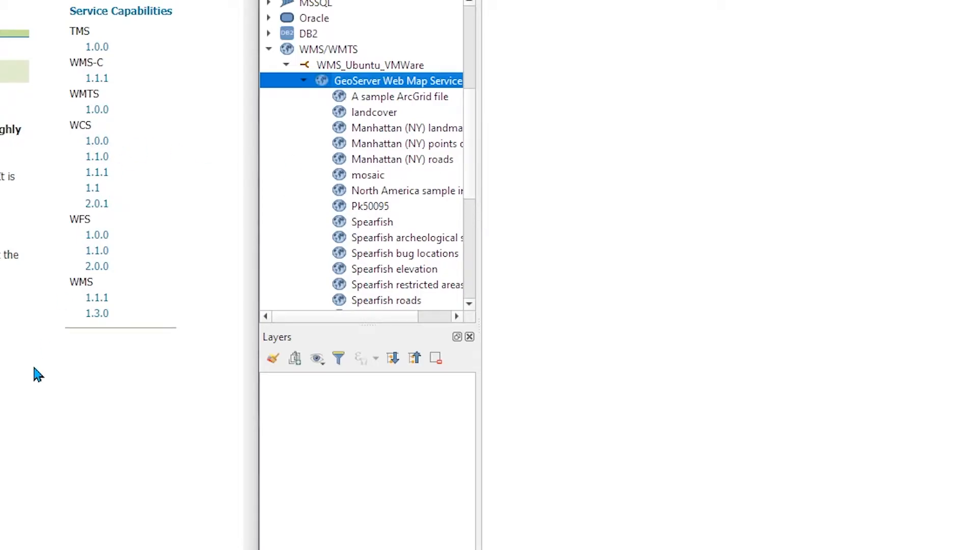
{"action": "left_click", "coordinate": [42, 339]}
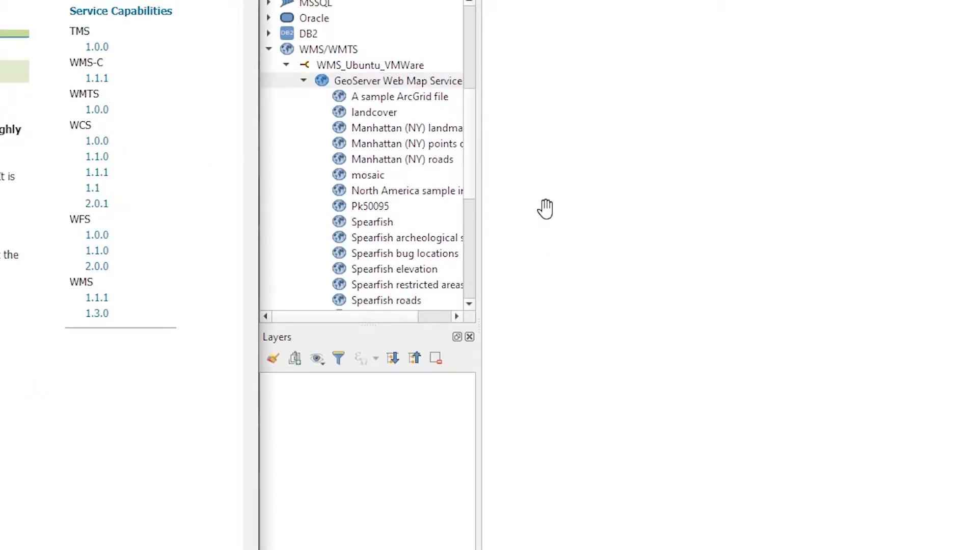
{"action": "left_click_drag", "start_coordinate": [471, 150], "coordinate": [488, 244]}
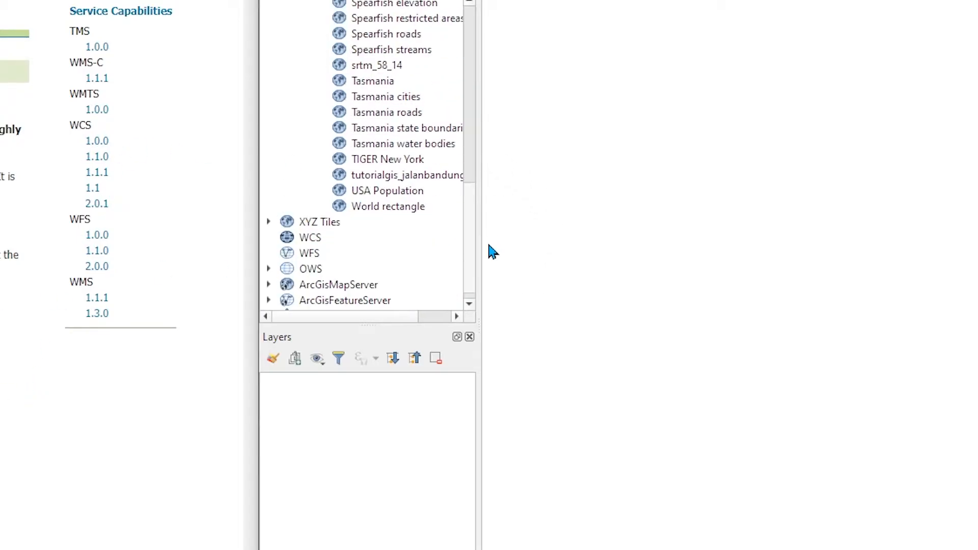
{"action": "left_click", "coordinate": [380, 177]}
{"action": "mouse_move", "coordinate": [419, 175]}
{"action": "left_mouse_down"}
{"action": "mouse_move", "coordinate": [419, 223]}
{"action": "mouse_move", "coordinate": [377, 414]}
{"action": "left_mouse_up"}
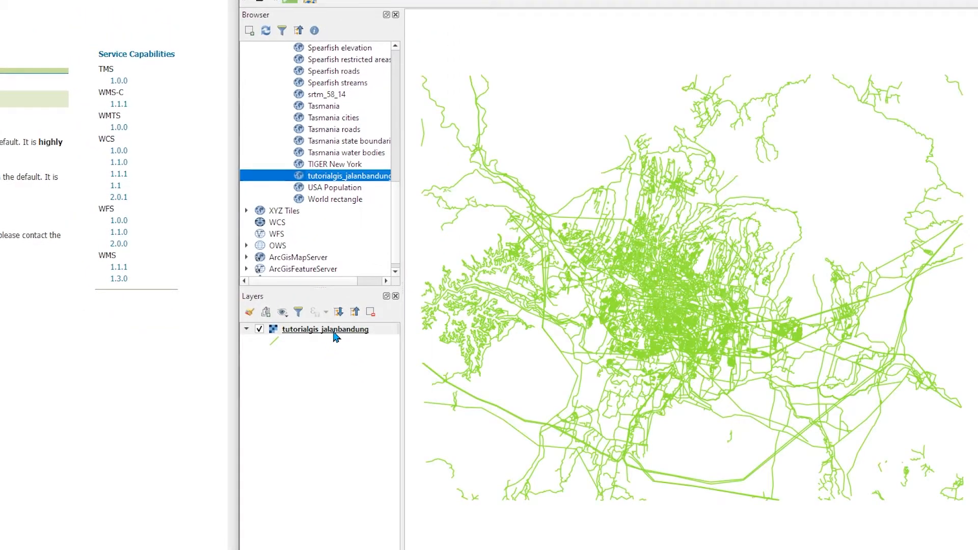
Open the tutorialgis_jalanbandung layer's properties and review its source and CRS information from the provider
{"action": "right_click", "coordinate": [333, 331]}
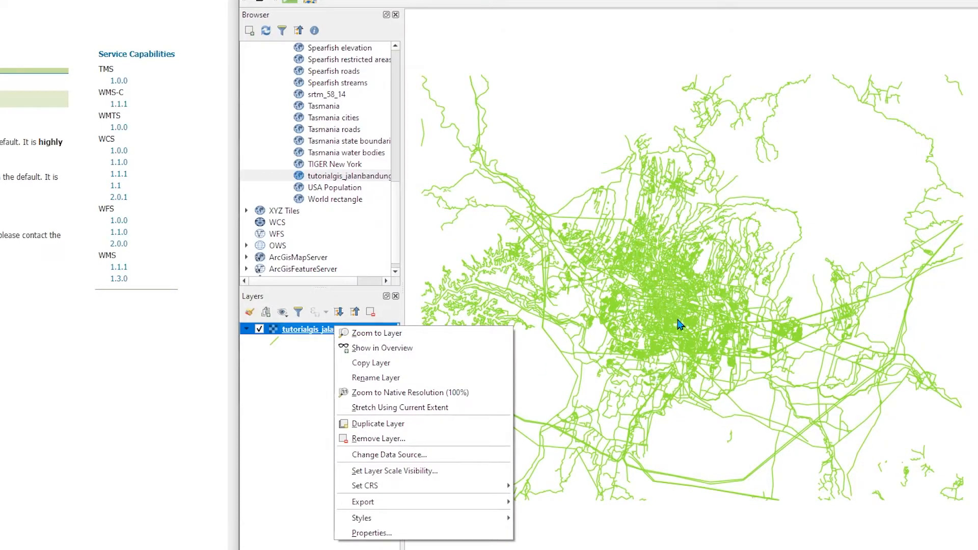
{"action": "left_click", "coordinate": [372, 533]}
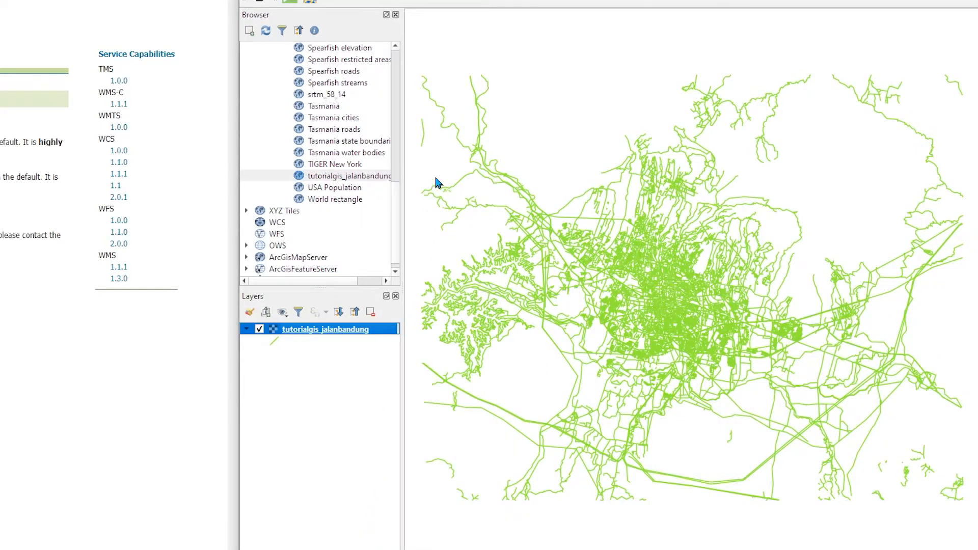
{"action": "left_click_drag", "start_coordinate": [309, 131], "coordinate": [419, 132]}
{"action": "left_click_drag", "start_coordinate": [277, 145], "coordinate": [499, 166]}
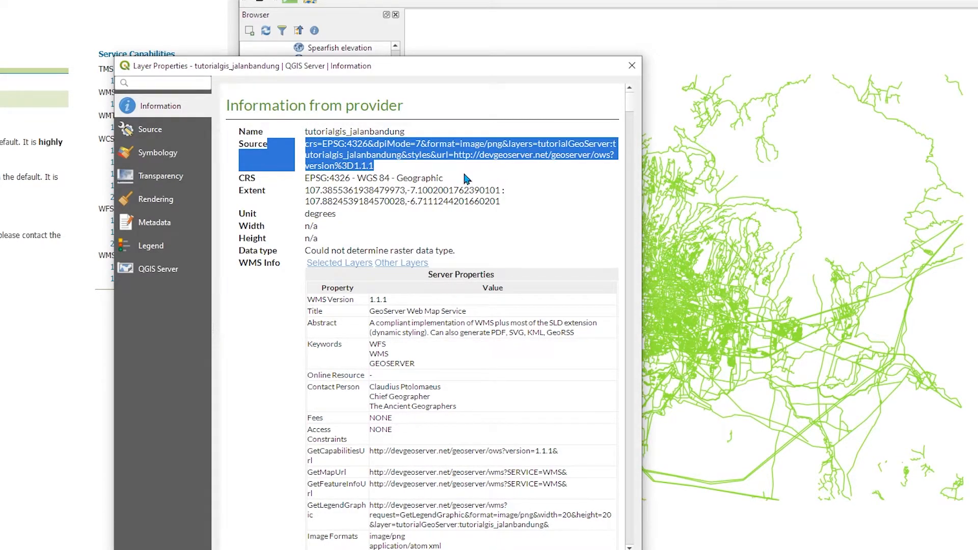
{"action": "left_click_drag", "start_coordinate": [306, 180], "coordinate": [454, 179]}
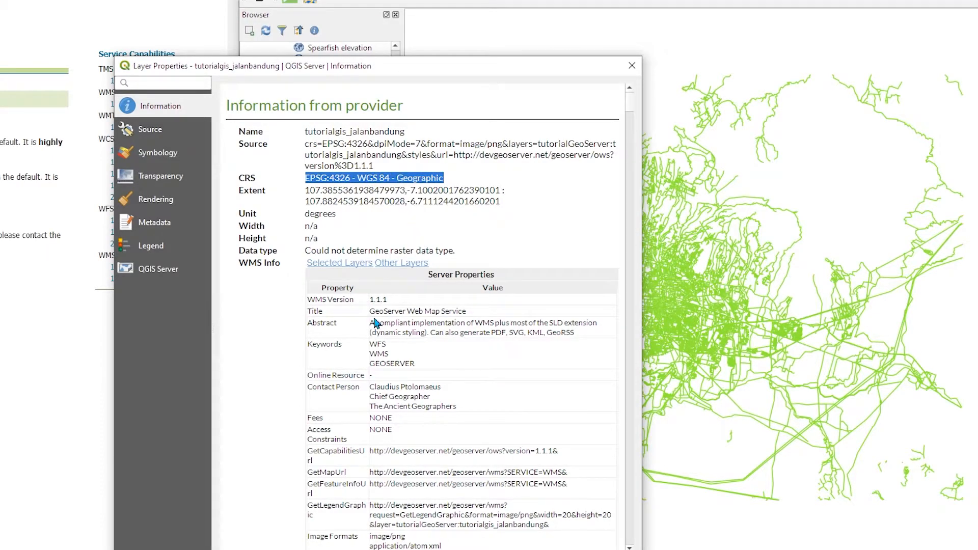
{"action": "scroll", "coordinate": [431, 251], "scroll_direction": "down", "scroll_amount": 1}
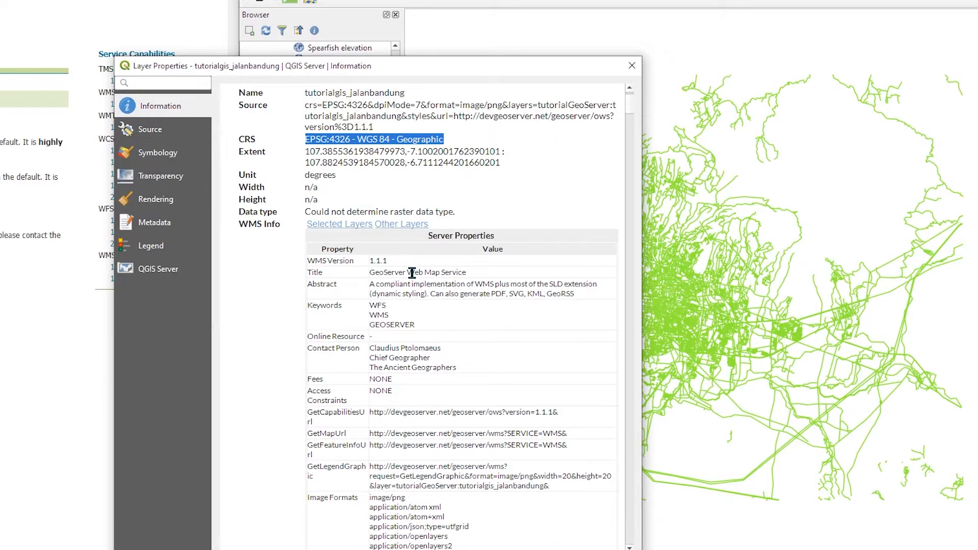
{"action": "scroll", "coordinate": [417, 277], "scroll_direction": "down", "scroll_amount": 1}
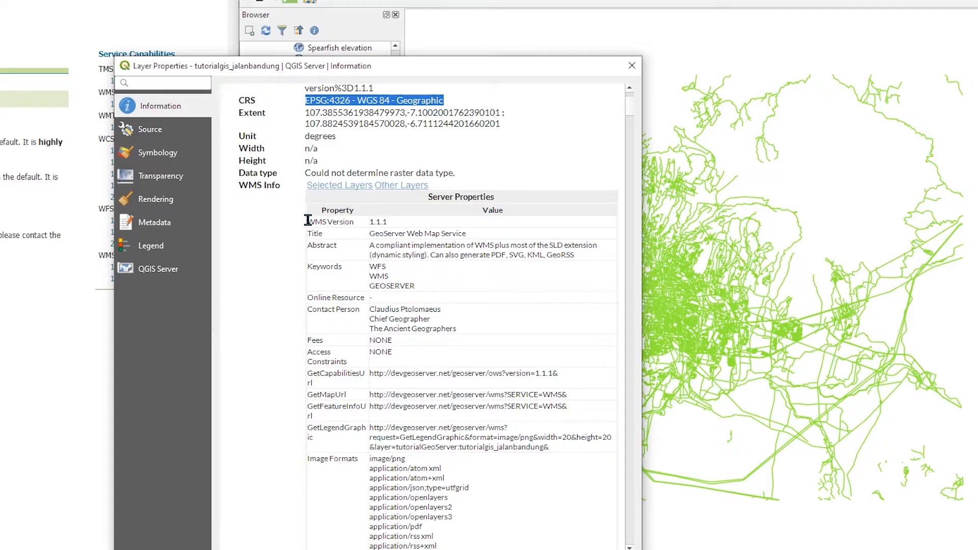
Review the server properties and selected layer details in the information page, then close the properties dialog
{"action": "left_click_drag", "start_coordinate": [307, 221], "coordinate": [354, 219]}
{"action": "mouse_move", "coordinate": [630, 108]}
{"action": "left_mouse_down"}
{"action": "mouse_move", "coordinate": [668, 448]}
{"action": "mouse_move", "coordinate": [645, 99]}
{"action": "left_mouse_up"}
{"action": "left_click", "coordinate": [437, 306]}
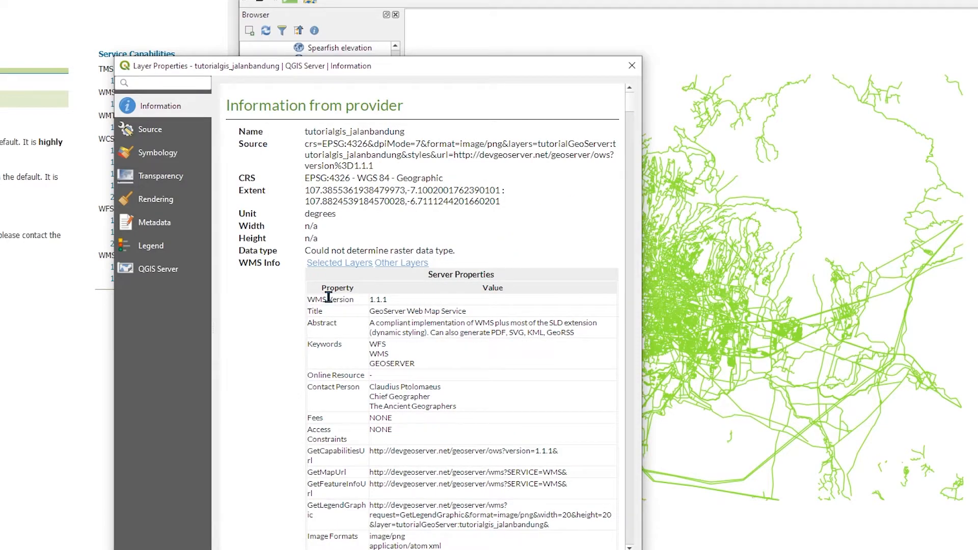
{"action": "left_click_drag", "start_coordinate": [310, 311], "coordinate": [458, 312]}
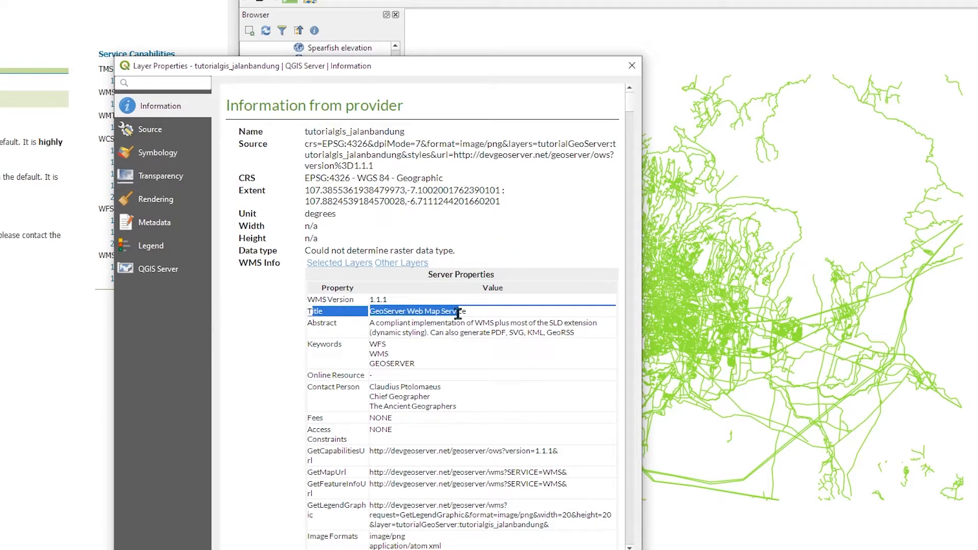
{"action": "scroll", "coordinate": [436, 337], "scroll_direction": "down", "scroll_amount": 10}
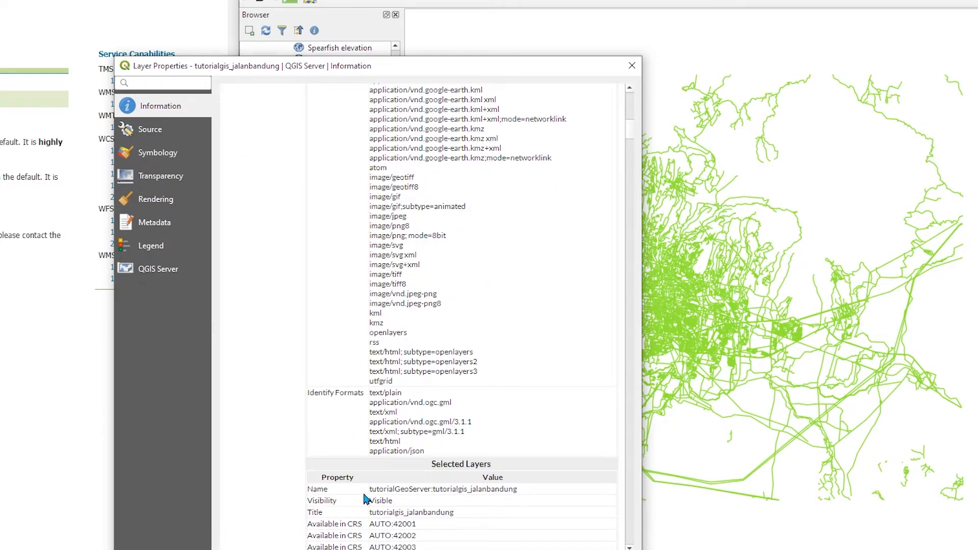
{"action": "left_click_drag", "start_coordinate": [373, 489], "coordinate": [526, 493]}
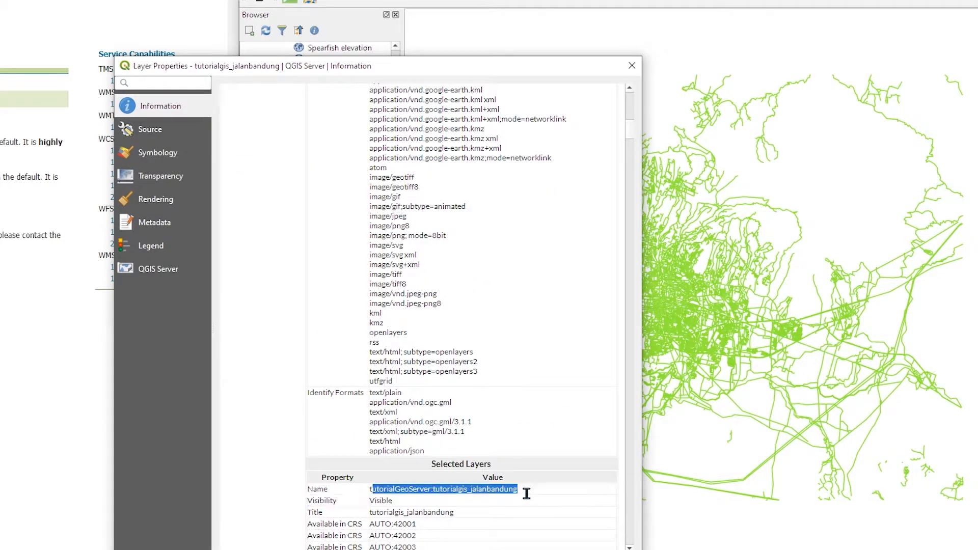
{"action": "scroll", "coordinate": [527, 493], "scroll_direction": "down", "scroll_amount": 11}
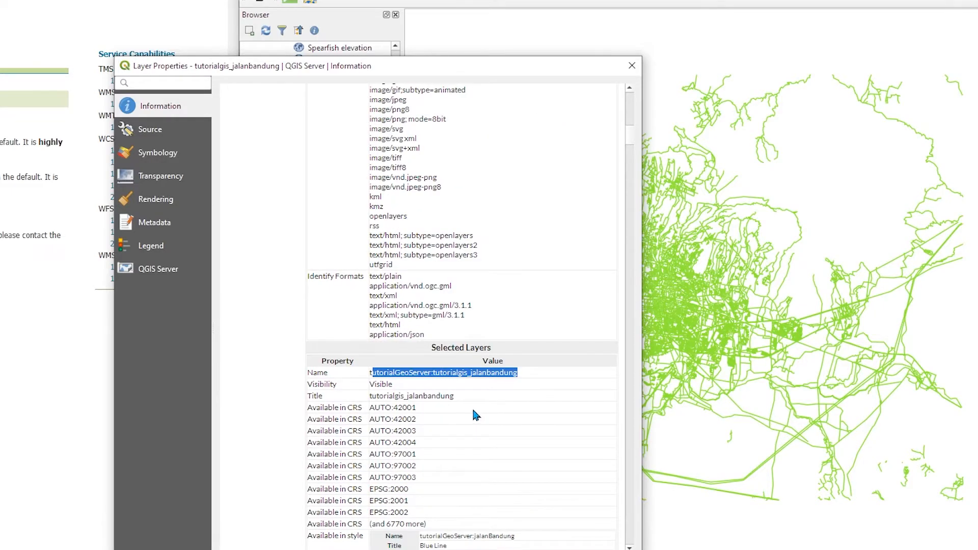
{"action": "double_click", "coordinate": [379, 464]}
{"action": "scroll", "coordinate": [390, 437], "scroll_direction": "down", "scroll_amount": 10}
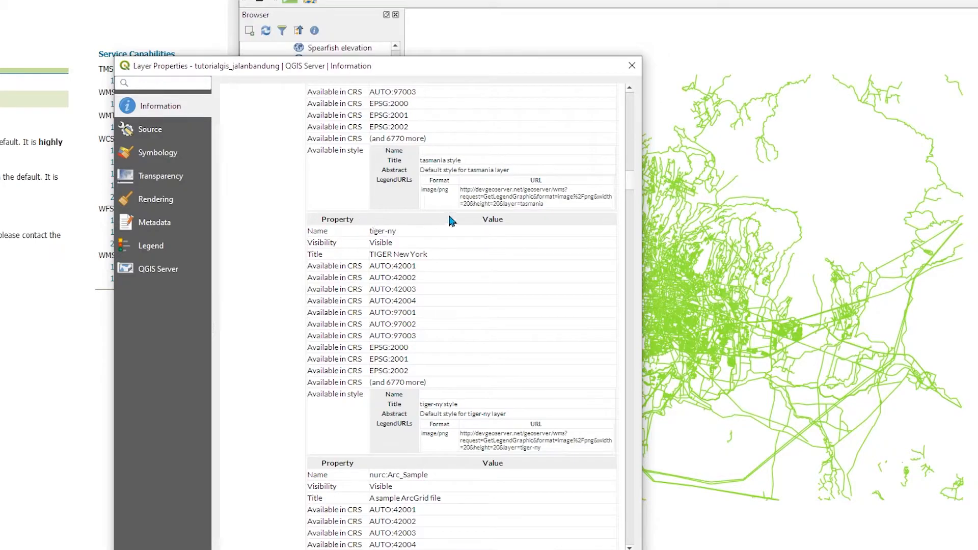
{"action": "scroll", "coordinate": [368, 469], "scroll_direction": "down", "scroll_amount": 12}
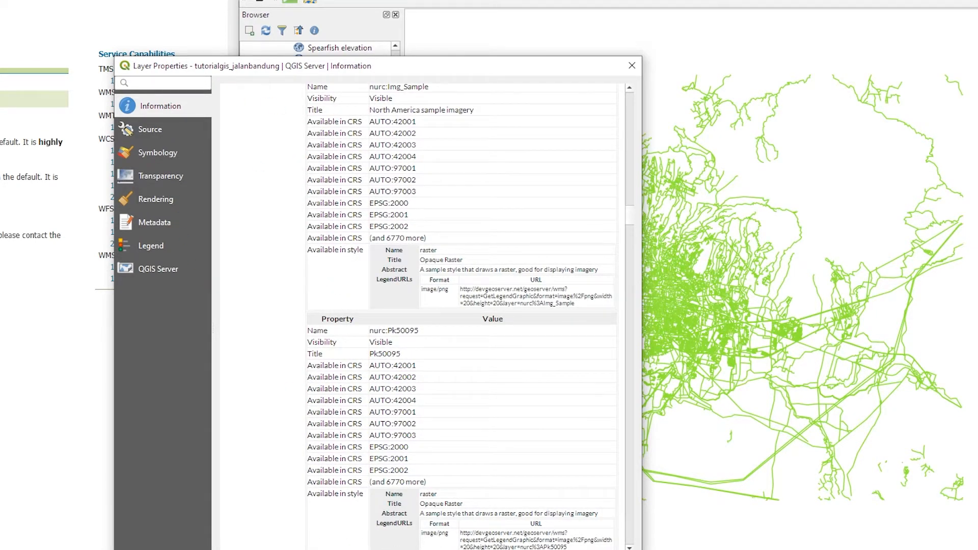
{"action": "key", "text": "Escape"}
Copy the link address of the WFS 1.0.0 service capabilities from the GeoServer web page
{"action": "scroll", "coordinate": [346, 204], "scroll_direction": "up", "scroll_amount": 7}
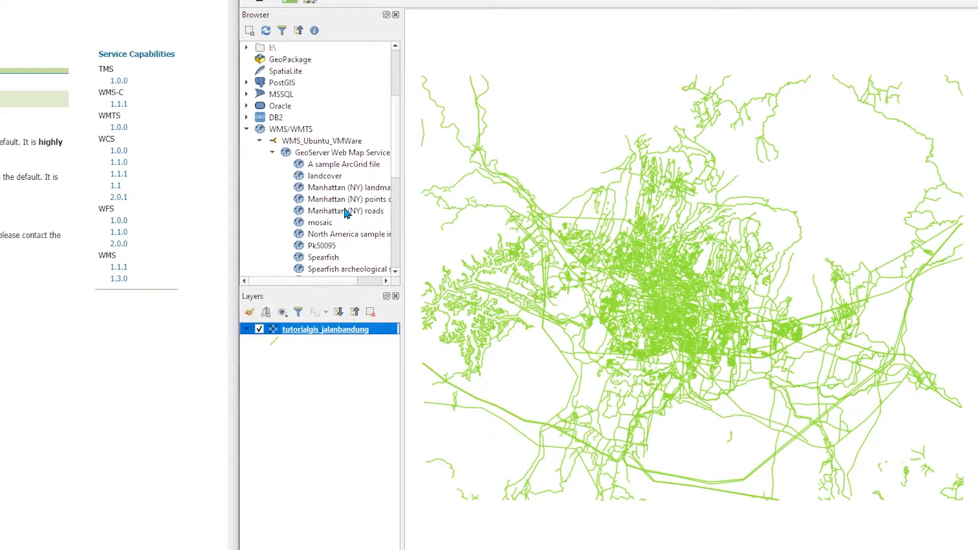
{"action": "left_click", "coordinate": [318, 155]}
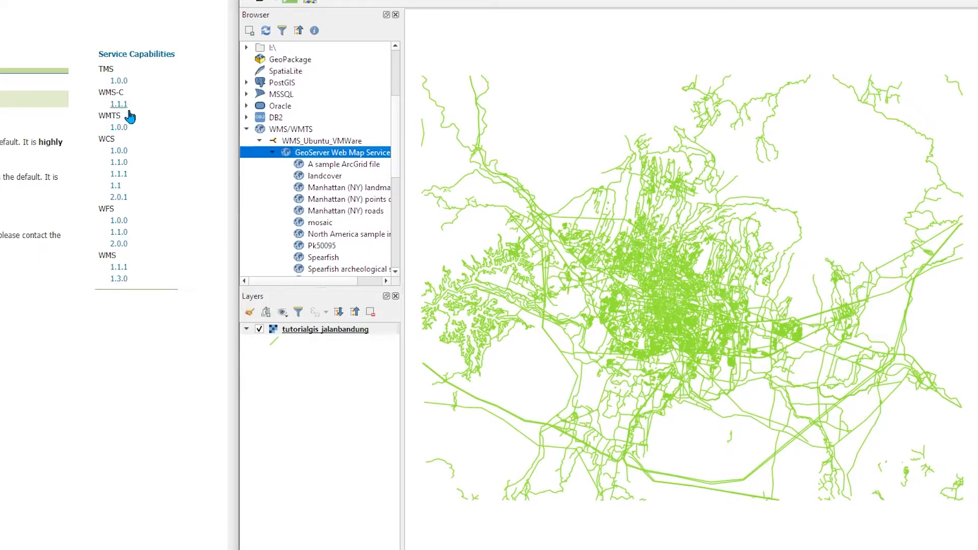
{"action": "right_click", "coordinate": [121, 221]}
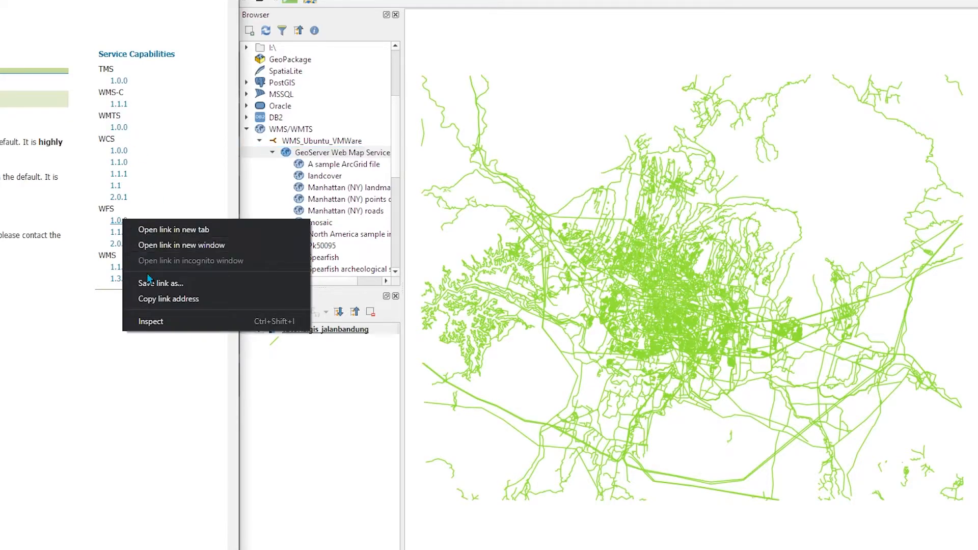
{"action": "left_click", "coordinate": [160, 301]}
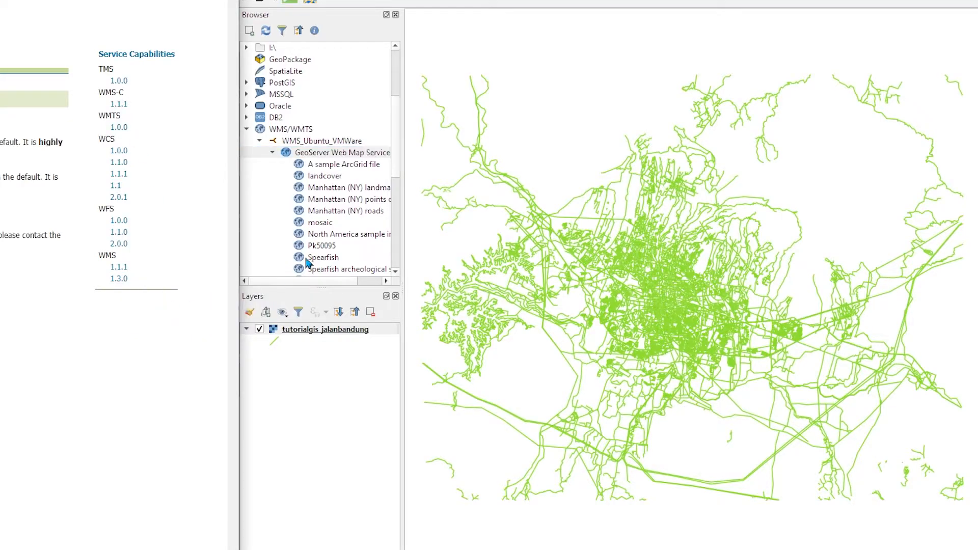
{"action": "left_click", "coordinate": [259, 141]}
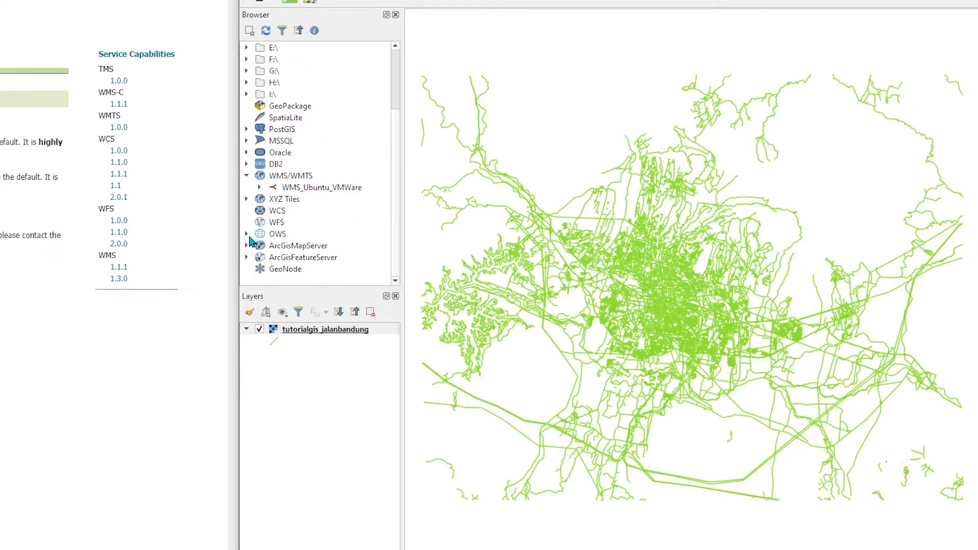
Create a new WFS connection named WFS_Ubuntu_VMWare using the copied GeoServer WFS 1.0.0 capabilities URL
{"action": "left_click", "coordinate": [273, 224]}
{"action": "right_click", "coordinate": [272, 224]}
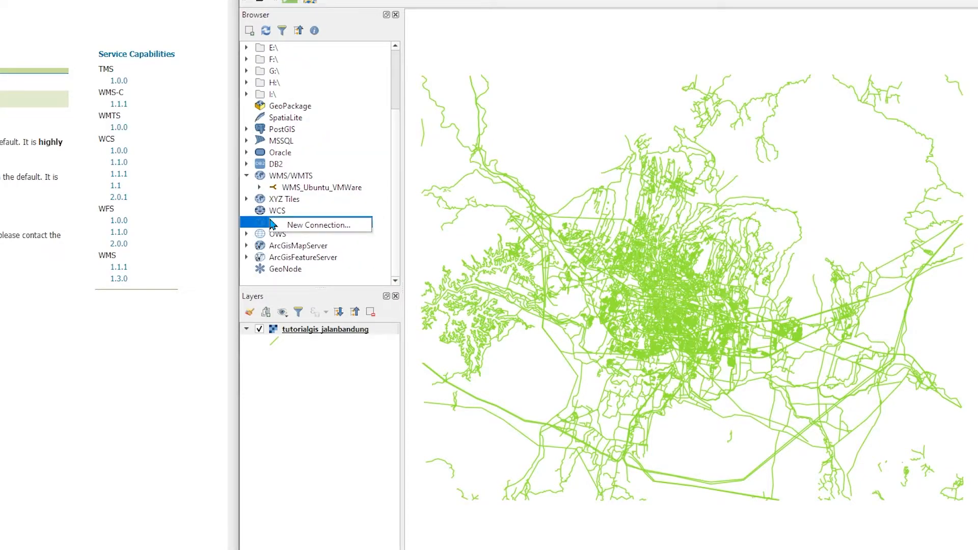
{"action": "left_click", "coordinate": [305, 228]}
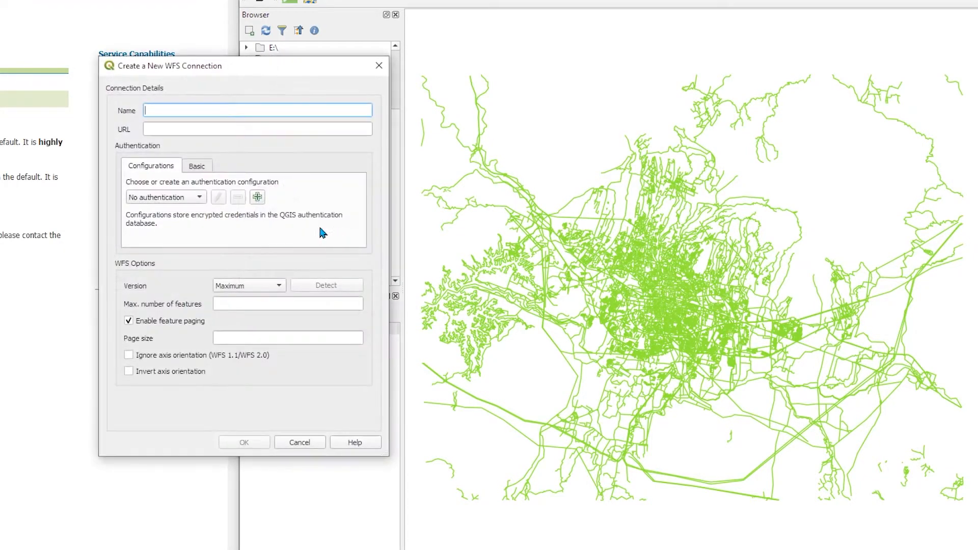
{"action": "left_click", "coordinate": [224, 129]}
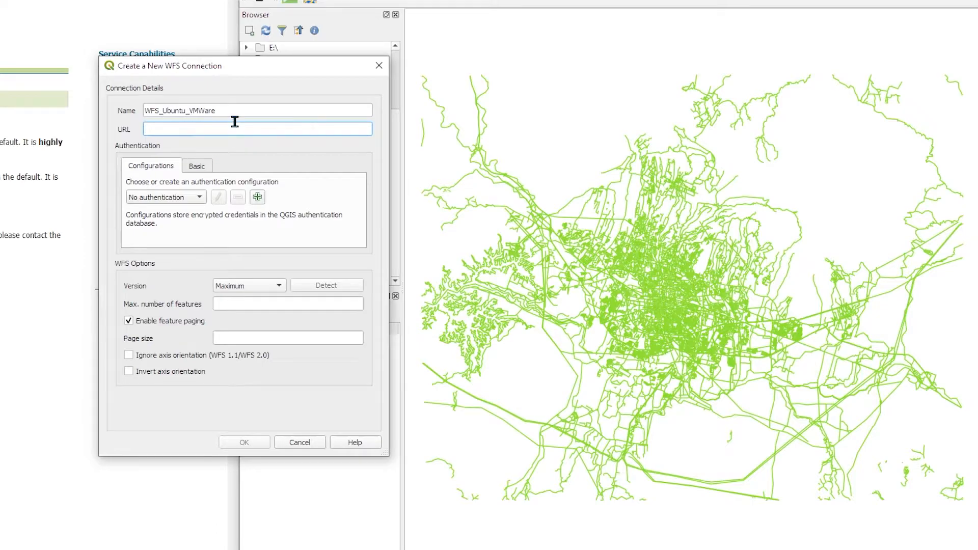
{"action": "right_click", "coordinate": [239, 129]}
{"action": "left_click", "coordinate": [257, 187]}
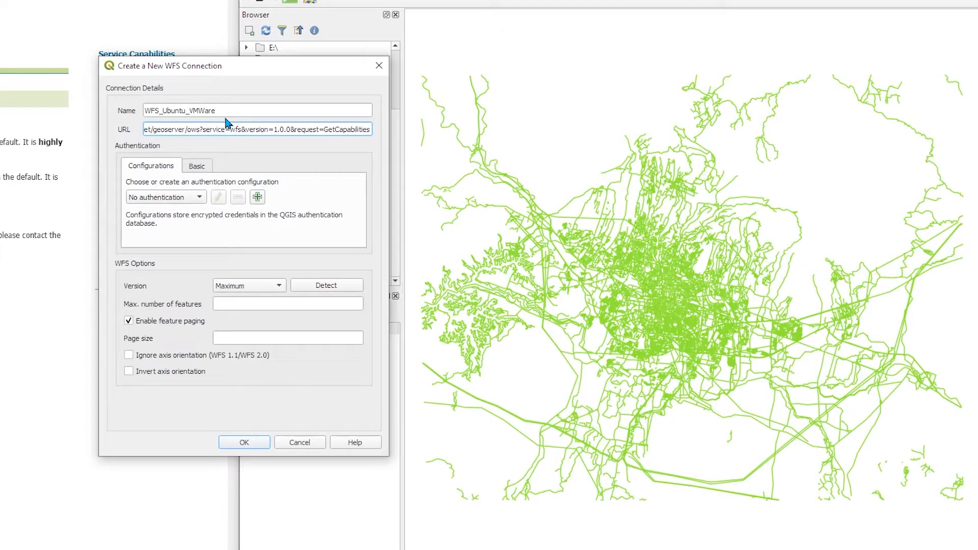
{"action": "left_click_drag", "start_coordinate": [206, 129], "coordinate": [242, 129]}
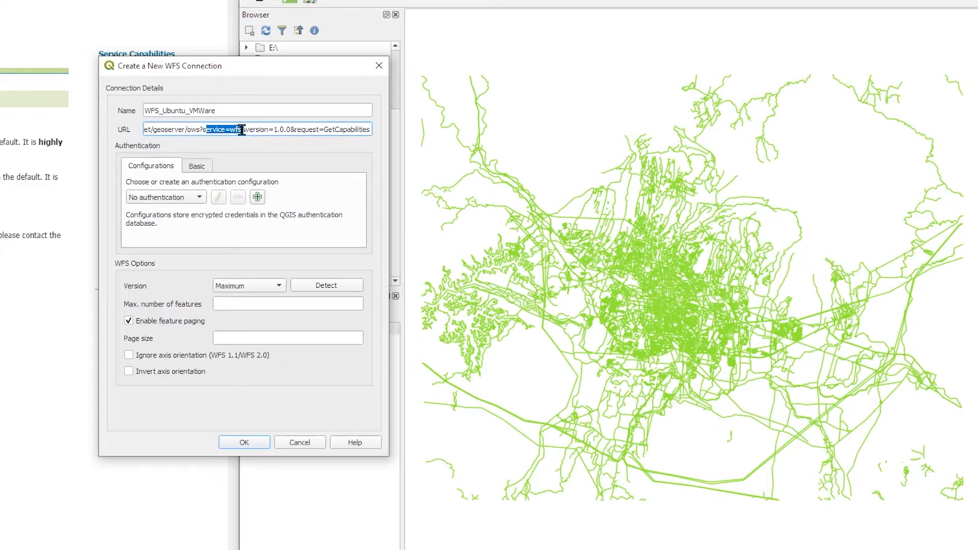
{"action": "left_click", "coordinate": [203, 165]}
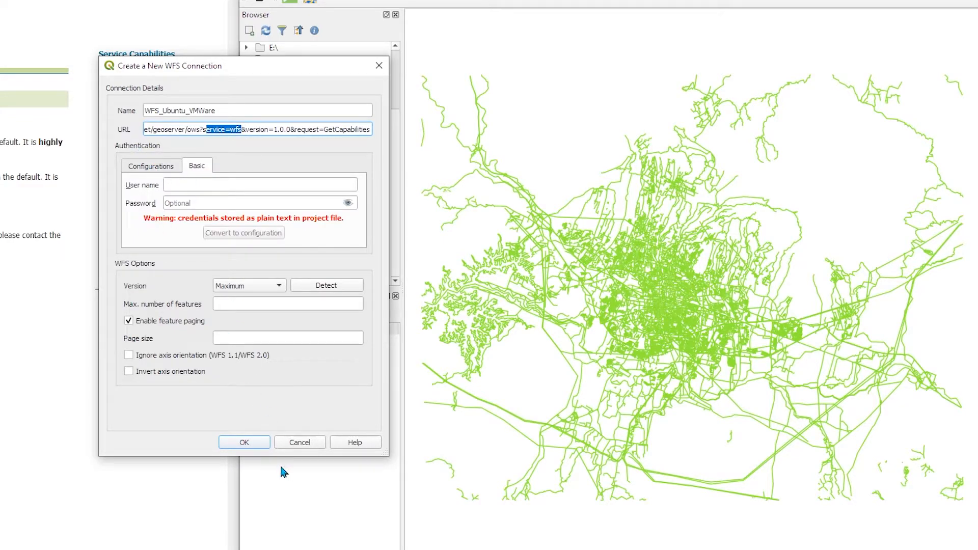
{"action": "left_click", "coordinate": [244, 443]}
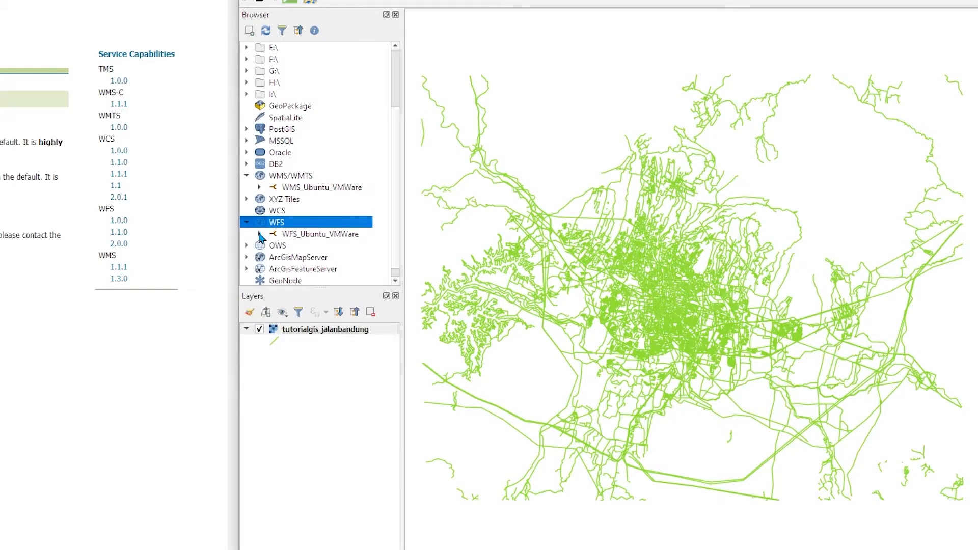
Expand the WFS_Ubuntu_VMWare connection and add its tutorialgis_jalanbandung layer to the map
{"action": "left_click", "coordinate": [259, 233]}
{"action": "left_click_drag", "start_coordinate": [395, 163], "coordinate": [398, 244]}
{"action": "left_click_drag", "start_coordinate": [332, 200], "coordinate": [316, 370]}
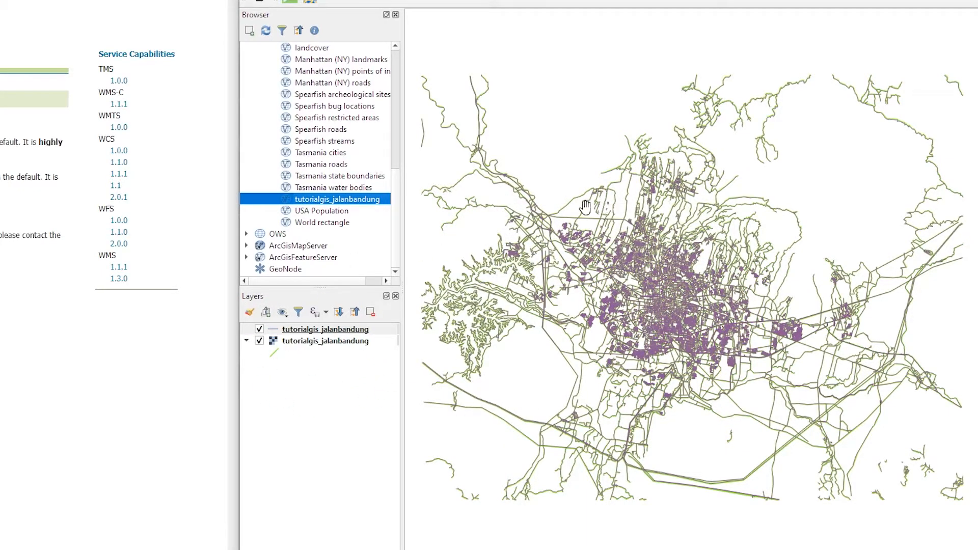
Open the attribute table of the WFS tutorialgis_jalanbandung layer
{"action": "right_click", "coordinate": [301, 343]}
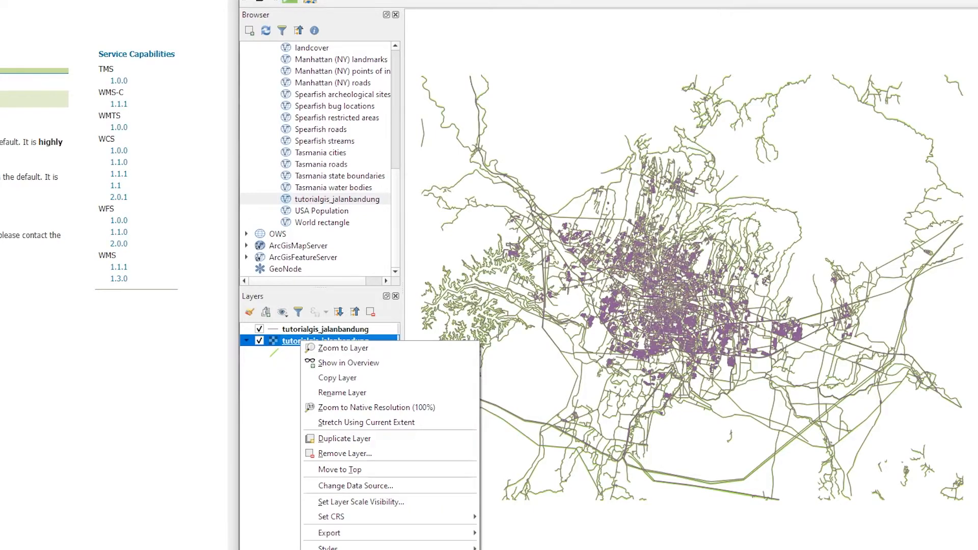
{"action": "left_click", "coordinate": [390, 337]}
{"action": "left_click", "coordinate": [307, 331]}
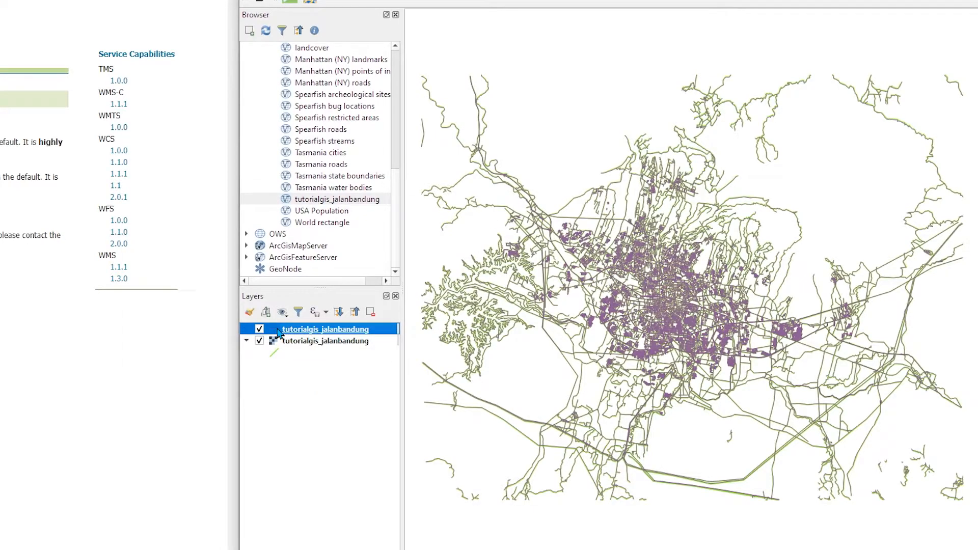
{"action": "left_click", "coordinate": [313, 360]}
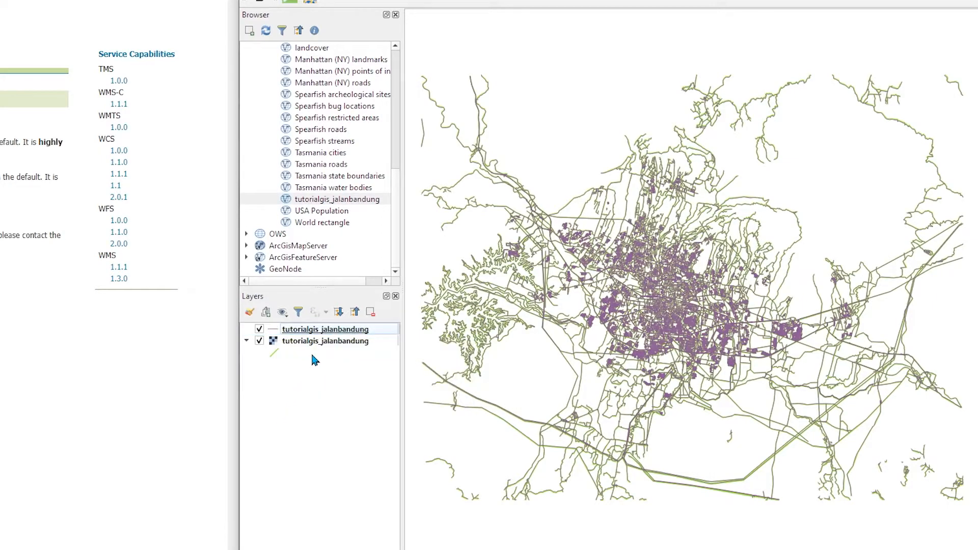
{"action": "right_click", "coordinate": [324, 332]}
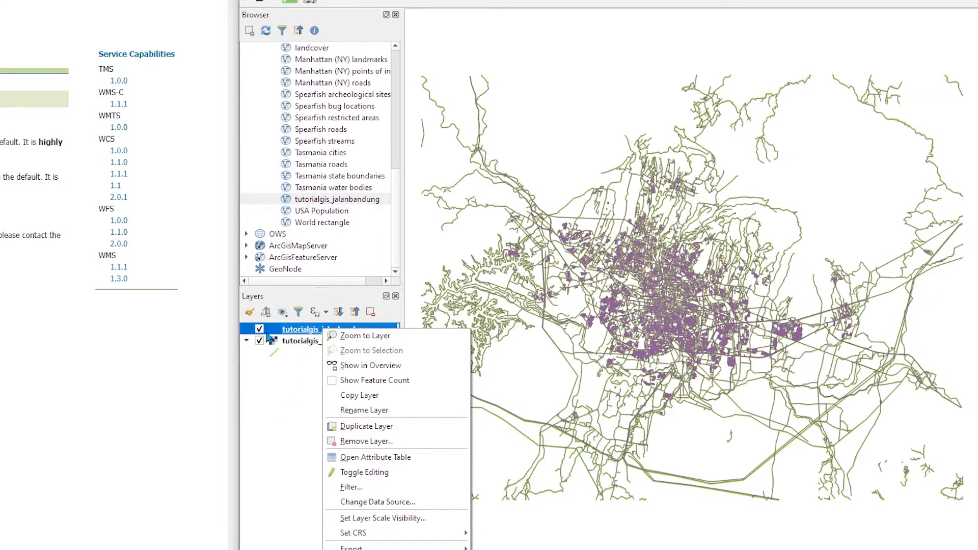
{"action": "left_click", "coordinate": [365, 458]}
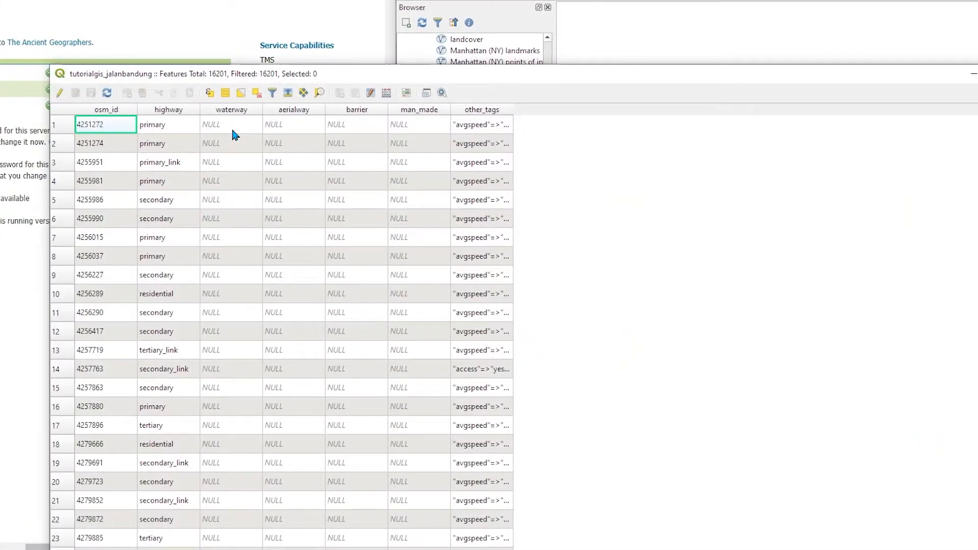
{"action": "left_click", "coordinate": [232, 130]}
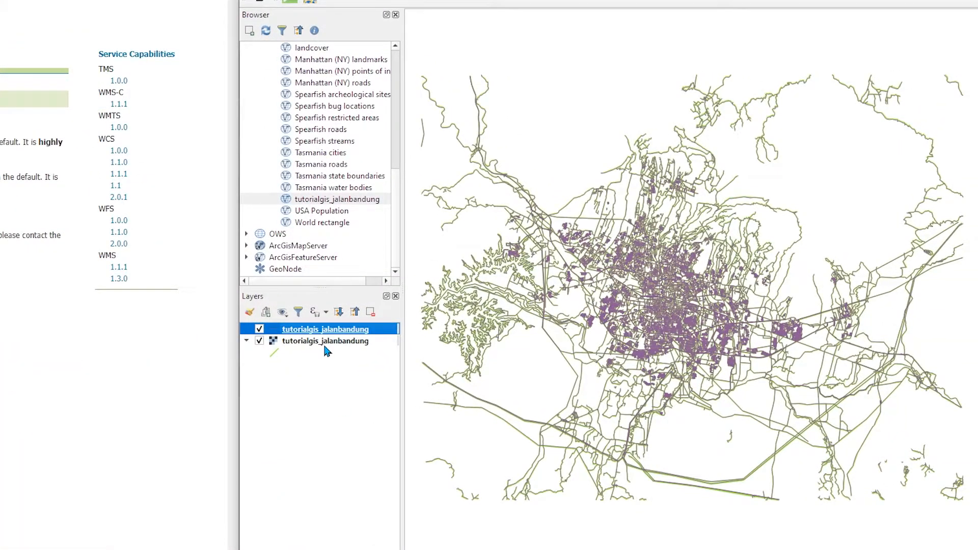
Hide the WFS tutorialgis_jalanbandung layer on the map
{"action": "left_click", "coordinate": [326, 341]}
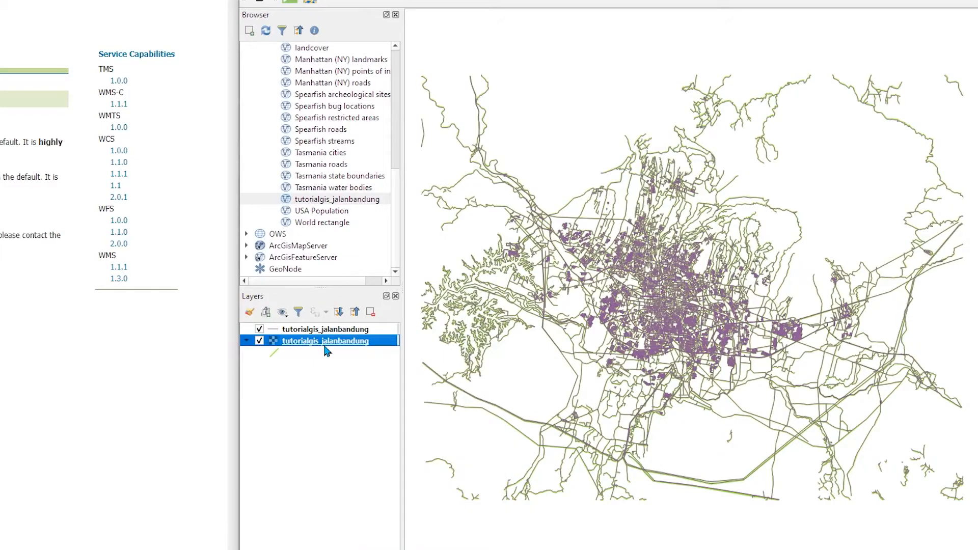
{"action": "right_click", "coordinate": [326, 351]}
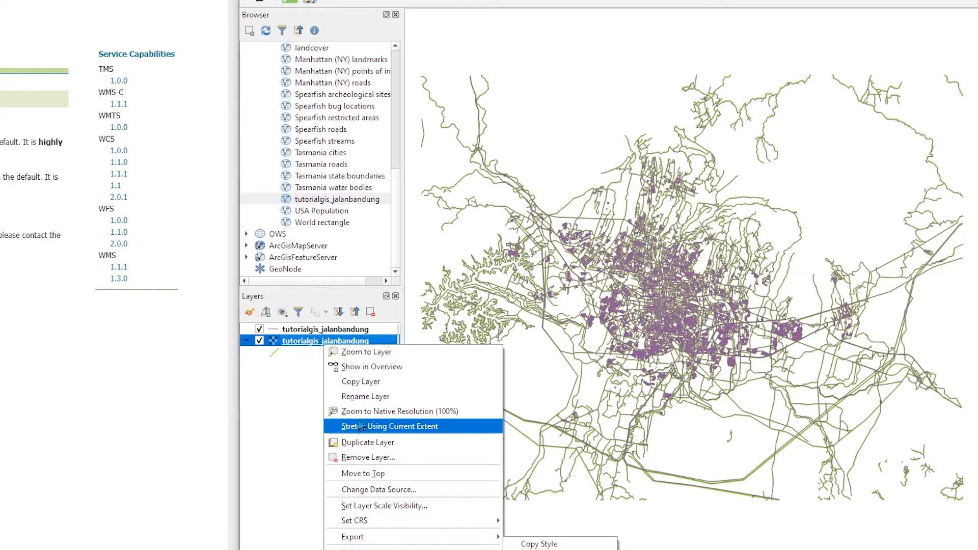
{"action": "left_click", "coordinate": [284, 346]}
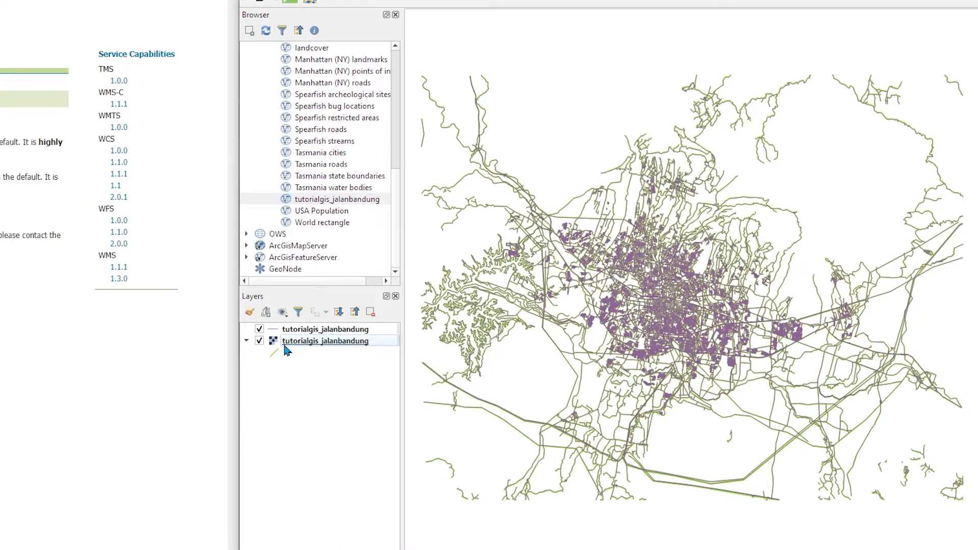
{"action": "left_click", "coordinate": [259, 329]}
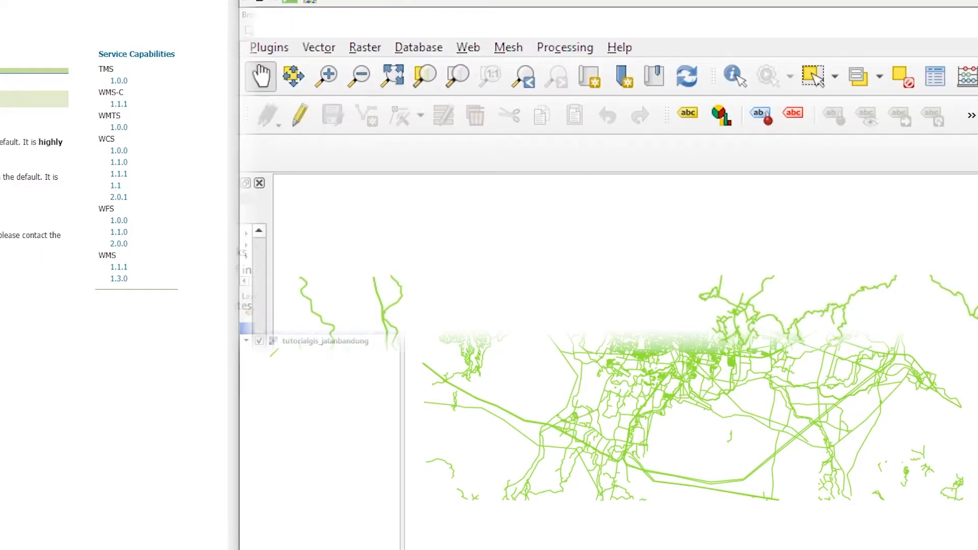
Identify road features on the map with the Identify Features tool and review their attributes
{"action": "left_click", "coordinate": [734, 76]}
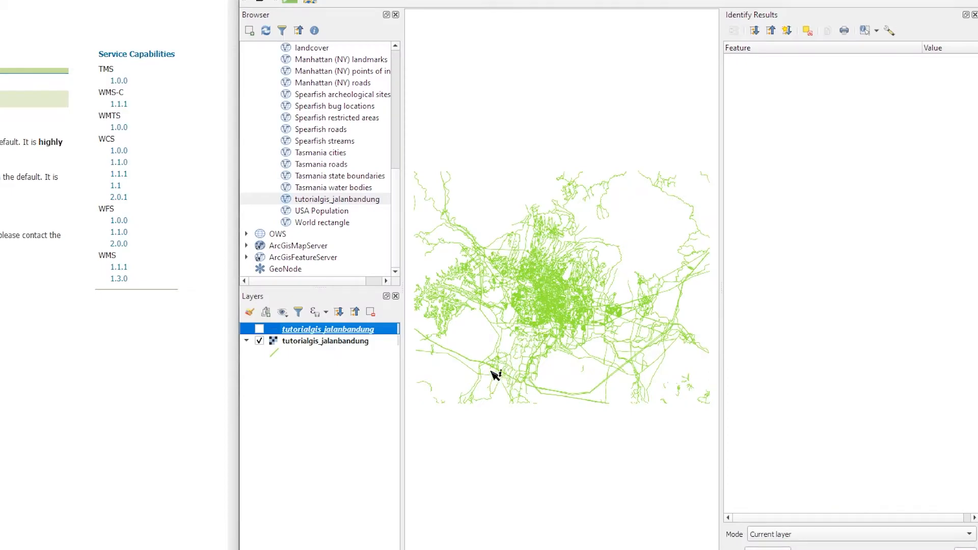
{"action": "left_click", "coordinate": [462, 336]}
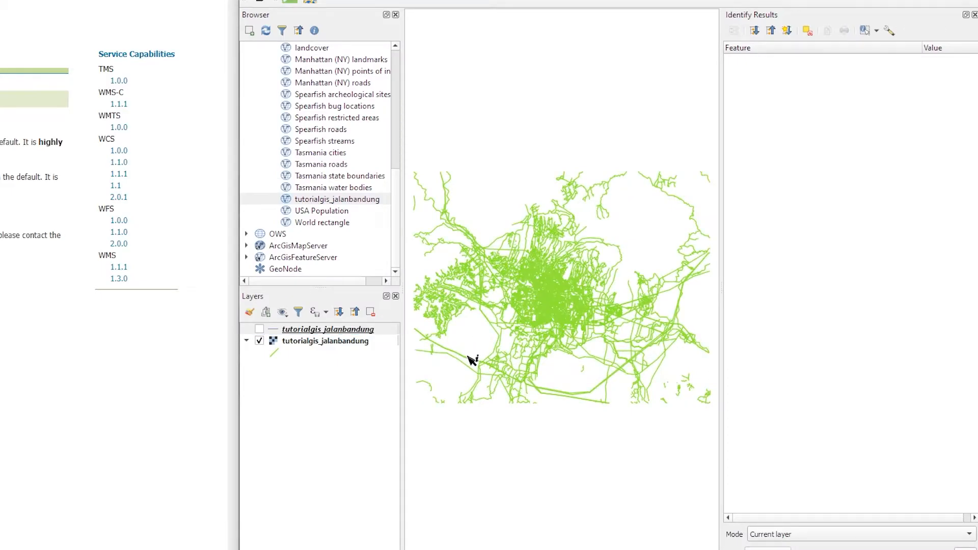
{"action": "left_click", "coordinate": [554, 305]}
{"action": "left_click", "coordinate": [551, 303]}
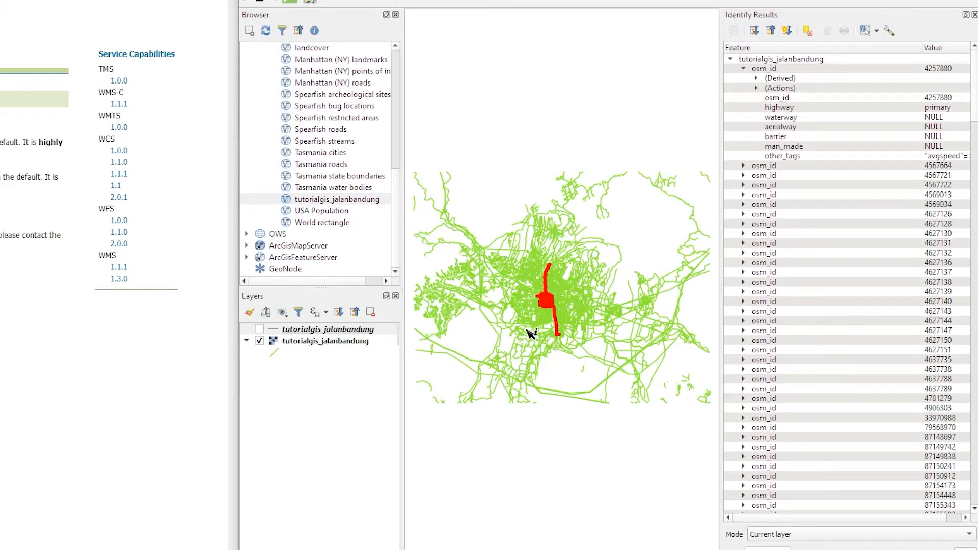
Remove the WFS tutorialgis_jalanbandung layer from the project
{"action": "right_click", "coordinate": [304, 330]}
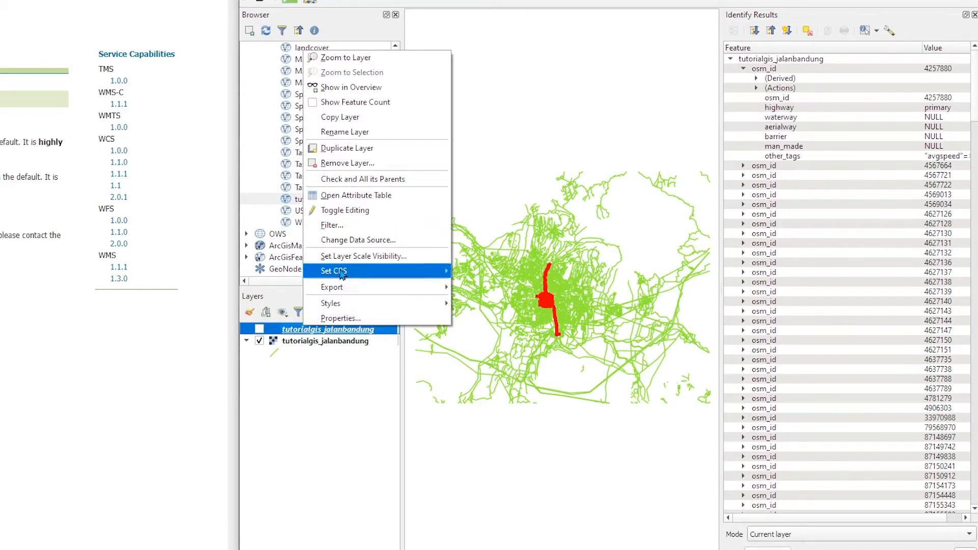
{"action": "left_click", "coordinate": [349, 164]}
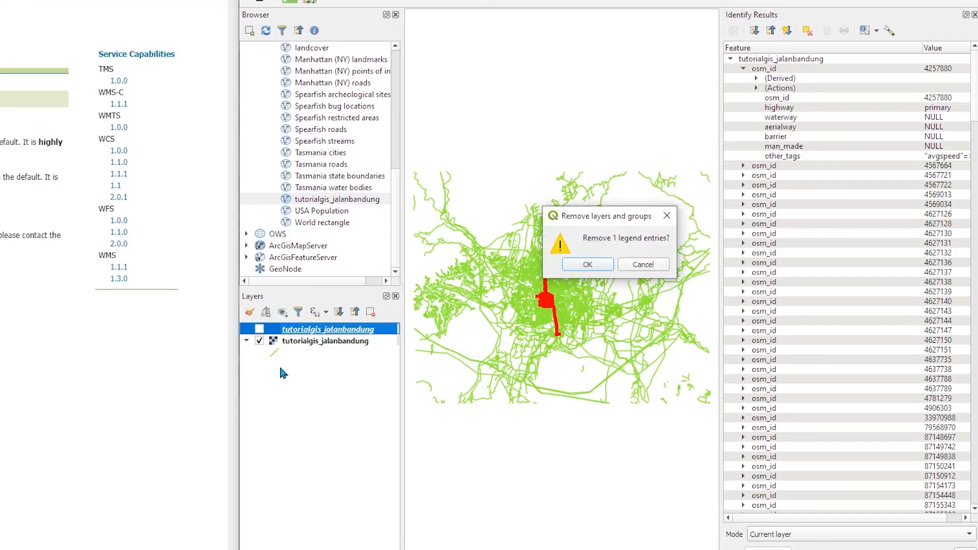
{"action": "left_click", "coordinate": [588, 264]}
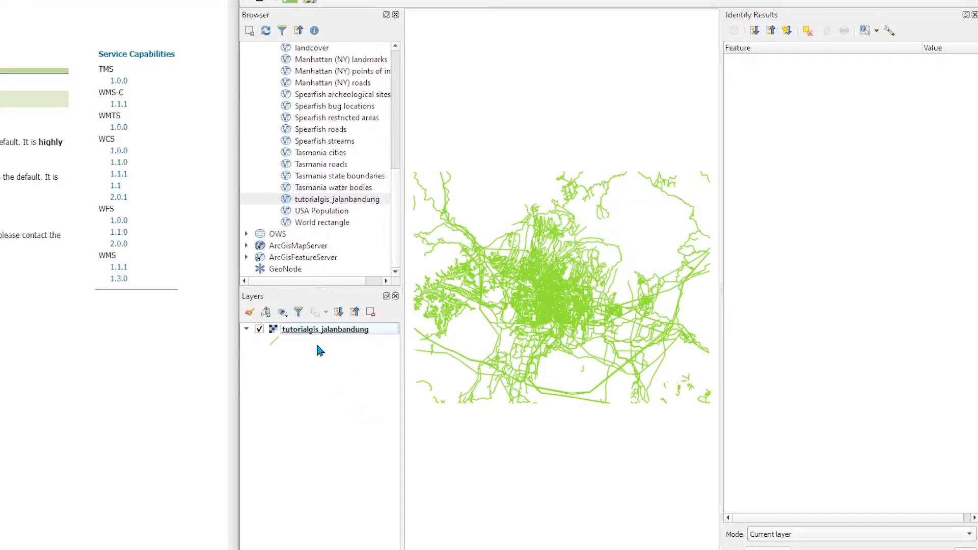
Identify a road on the WMS layer and browse the returned attribute table and derived coordinates
{"action": "left_click", "coordinate": [547, 317]}
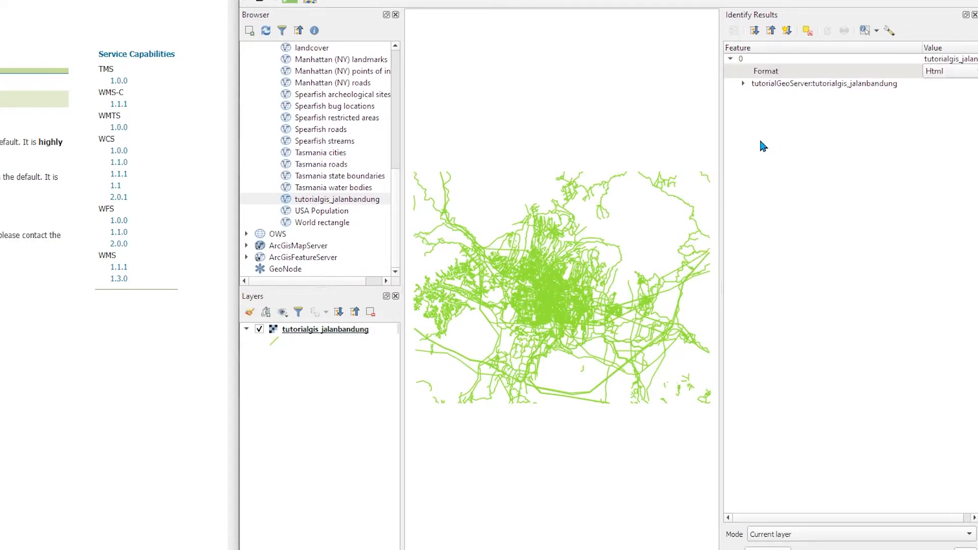
{"action": "left_click", "coordinate": [743, 84]}
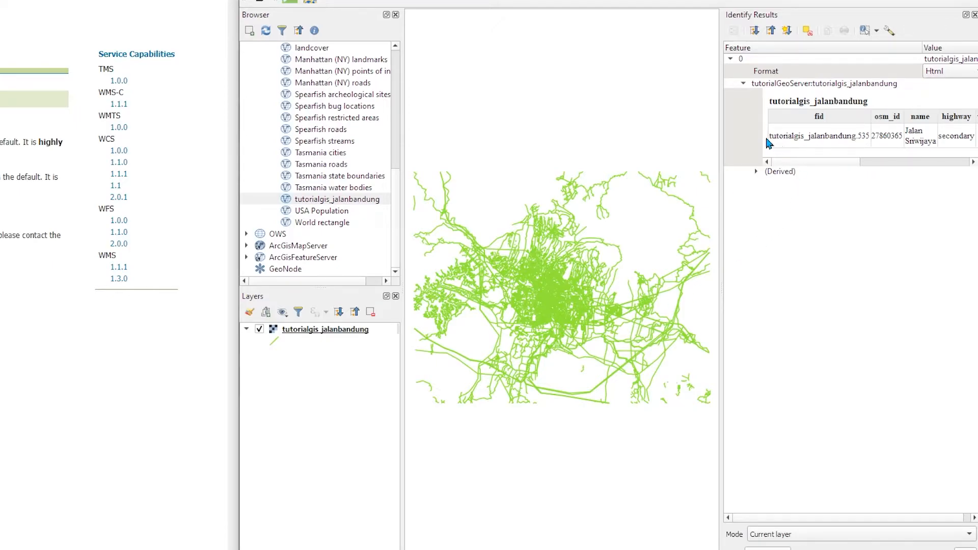
{"action": "left_click_drag", "start_coordinate": [721, 153], "coordinate": [659, 151]}
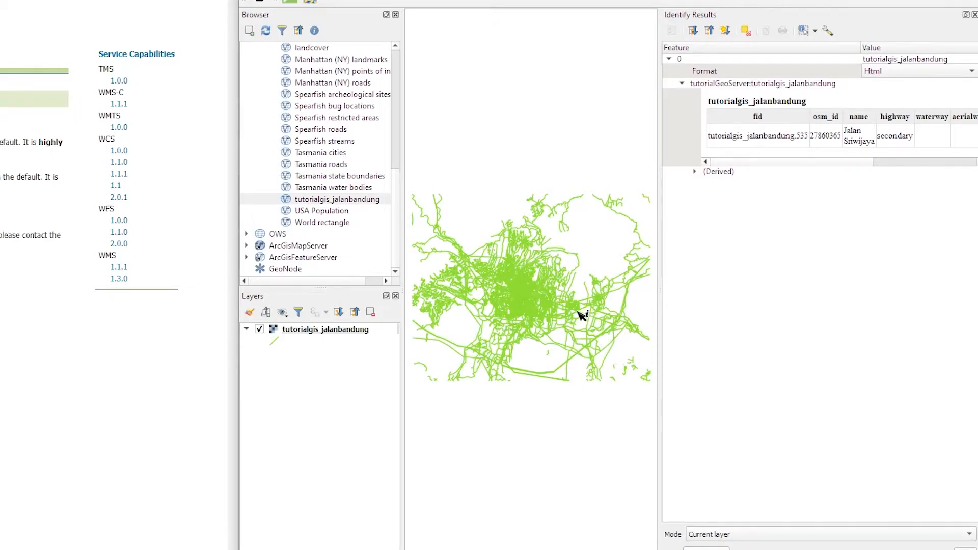
{"action": "left_click", "coordinate": [518, 283]}
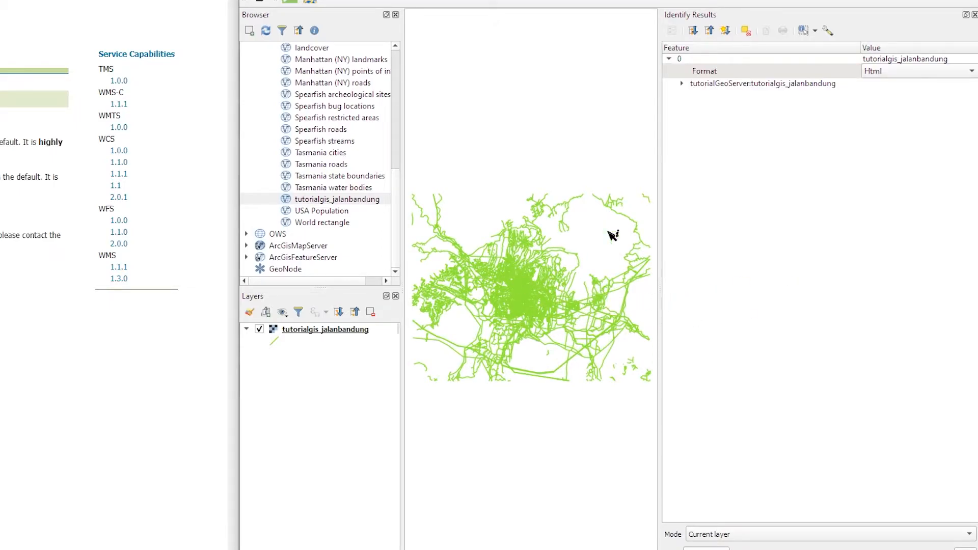
{"action": "left_click", "coordinate": [682, 83]}
{"action": "left_click", "coordinate": [835, 171]}
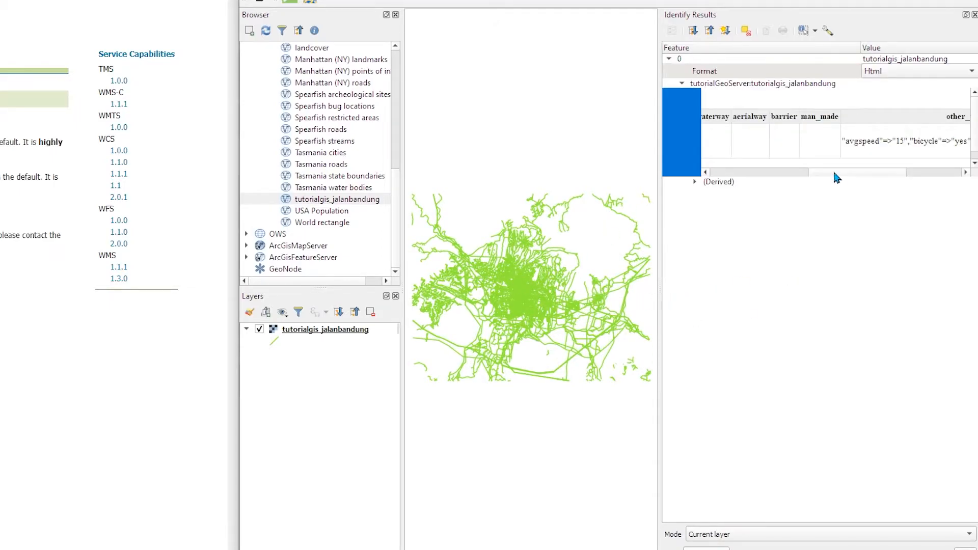
{"action": "left_click_drag", "start_coordinate": [816, 170], "coordinate": [751, 173]}
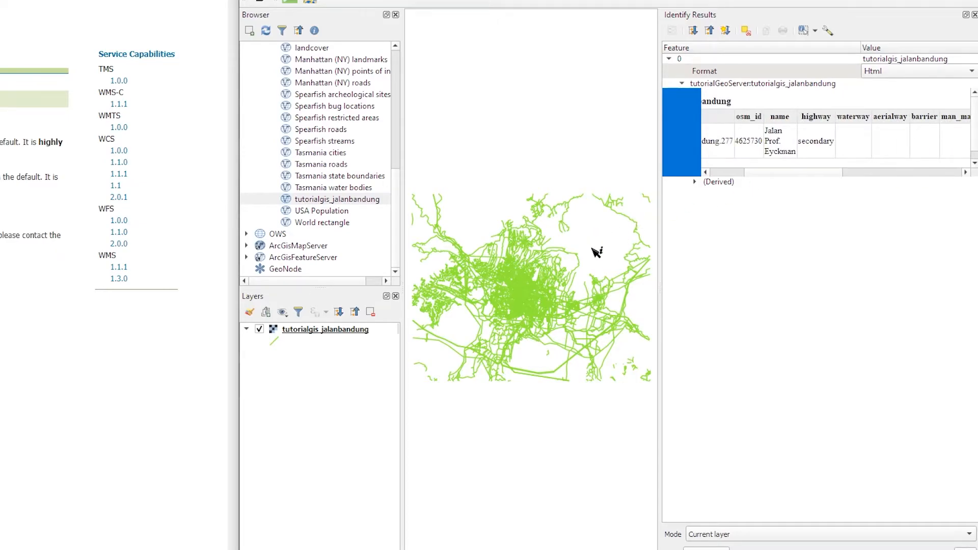
{"action": "left_click", "coordinate": [612, 240]}
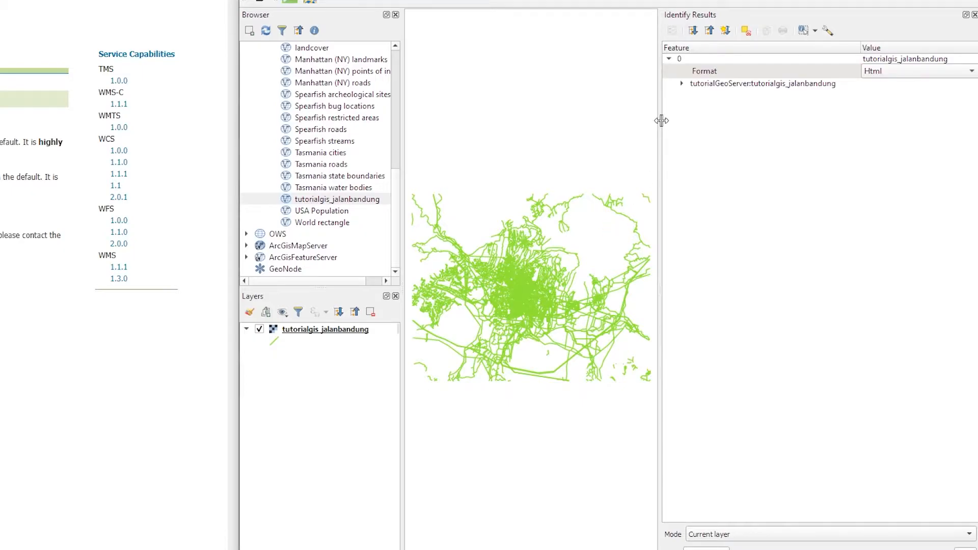
{"action": "left_click", "coordinate": [682, 84]}
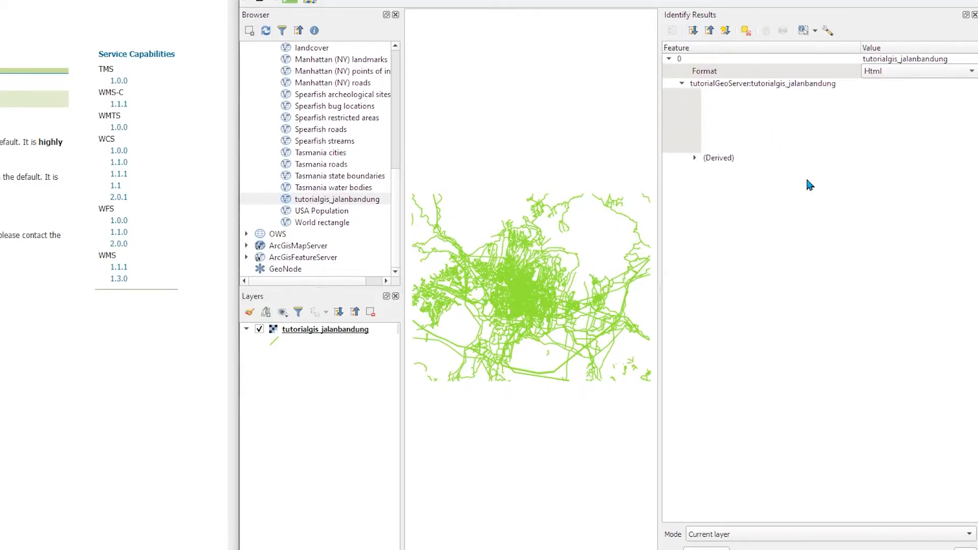
{"action": "left_click", "coordinate": [695, 159]}
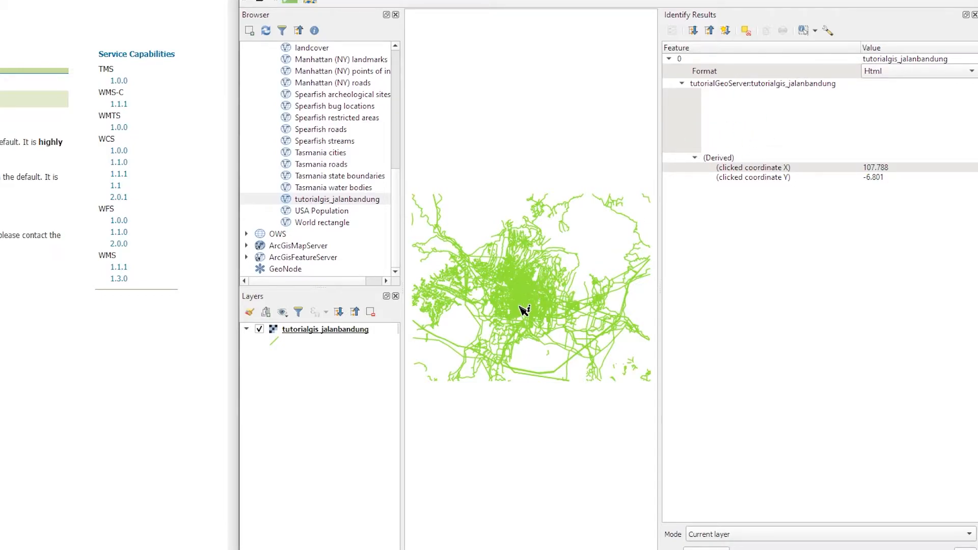
Zoom into the map, identify another WMS feature, and expand its attribute results
{"action": "scroll", "coordinate": [522, 314], "scroll_direction": "up", "scroll_amount": 4}
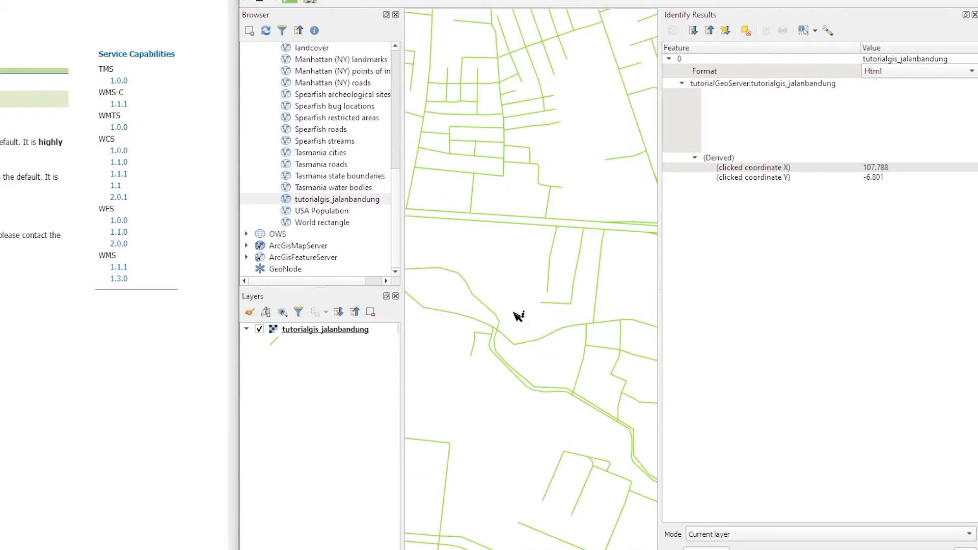
{"action": "left_click", "coordinate": [460, 274]}
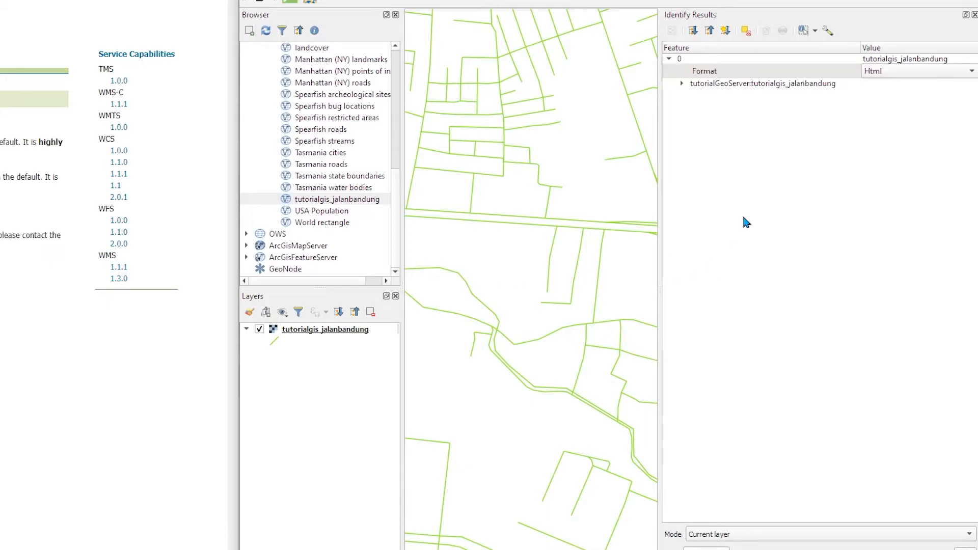
{"action": "left_click", "coordinate": [682, 83]}
{"action": "mouse_move", "coordinate": [755, 150]}
{"action": "left_mouse_down"}
{"action": "mouse_move", "coordinate": [936, 161]}
{"action": "mouse_move", "coordinate": [745, 159]}
{"action": "left_mouse_up"}
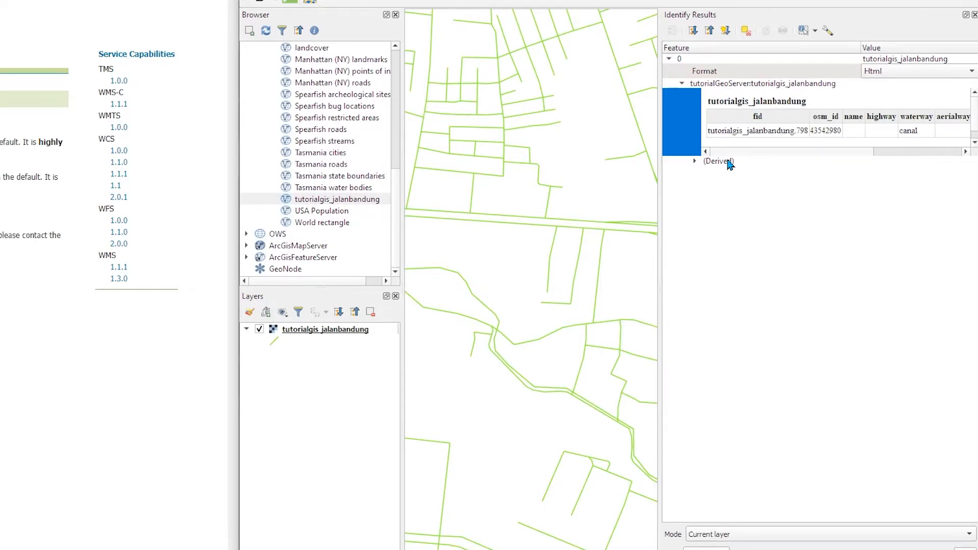
{"action": "scroll", "coordinate": [320, 220], "scroll_direction": "up", "scroll_amount": 3}
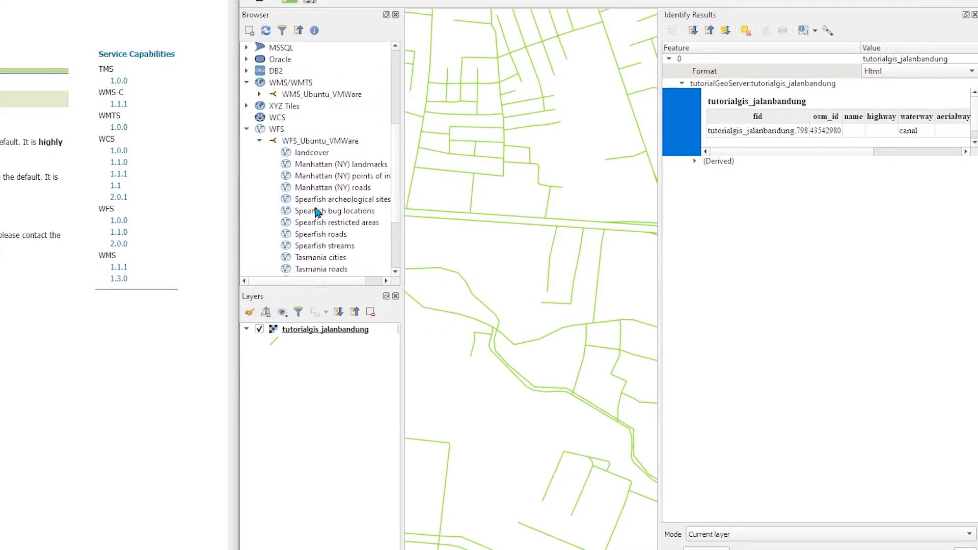
Add the tutorialgis_jalanbandung layer from the WFS connection to the project
{"action": "scroll", "coordinate": [320, 192], "scroll_direction": "down", "scroll_amount": 3}
{"action": "left_click_drag", "start_coordinate": [329, 200], "coordinate": [319, 328]}
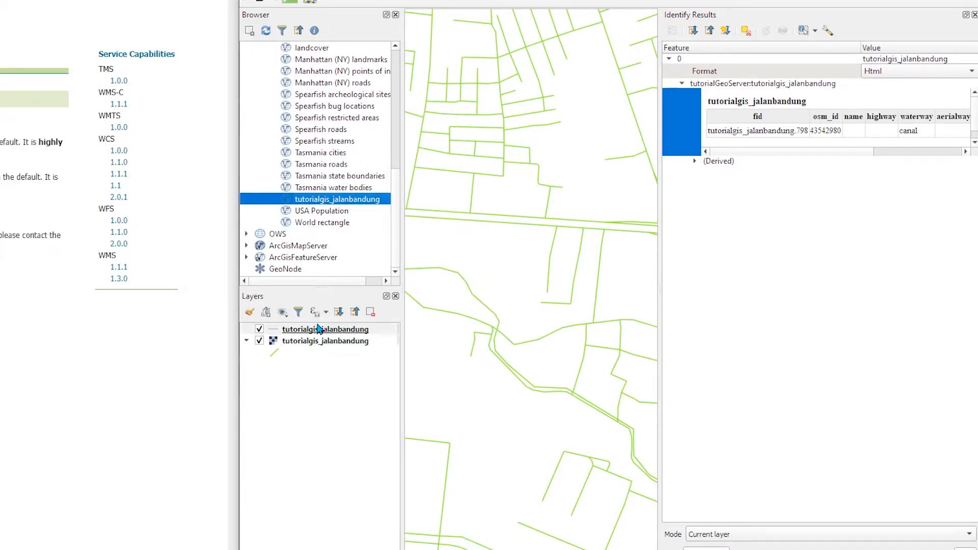
Hide the WMS tutorialgis_jalanbandung layer and remove it from the project
{"action": "left_click", "coordinate": [260, 342]}
{"action": "right_click", "coordinate": [298, 341]}
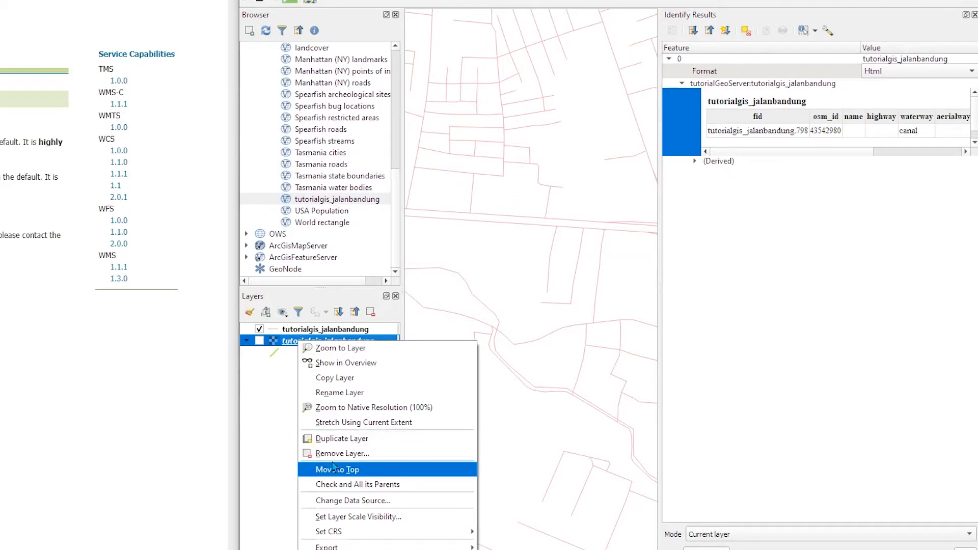
{"action": "left_click", "coordinate": [320, 437]}
{"action": "left_click", "coordinate": [588, 264]}
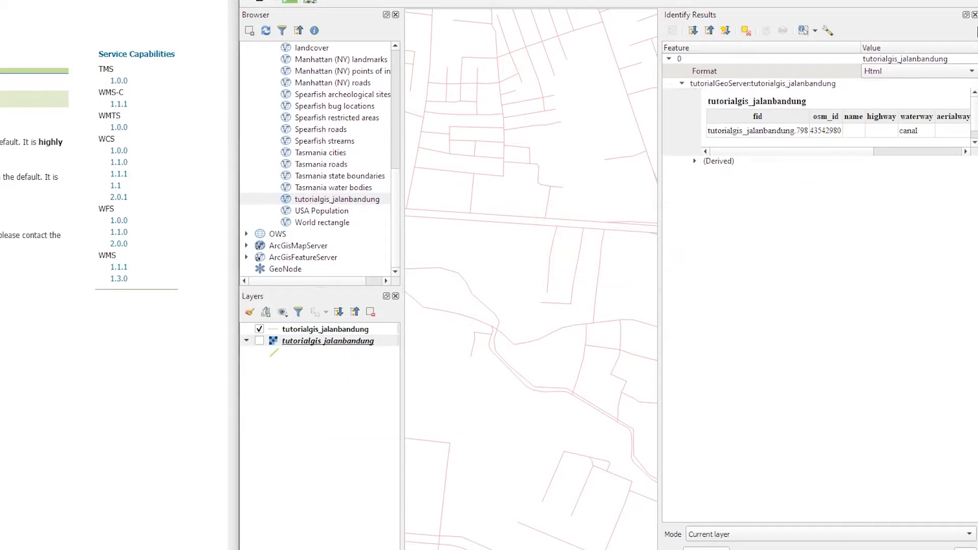
Identify a road on the WFS layer and sort its attribute results by name
{"action": "left_click", "coordinate": [974, 15]}
{"action": "scroll", "coordinate": [448, 312], "scroll_direction": "down", "scroll_amount": 5}
{"action": "scroll", "coordinate": [448, 316], "scroll_direction": "up", "scroll_amount": 3}
{"action": "scroll", "coordinate": [448, 320], "scroll_direction": "up", "scroll_amount": 3}
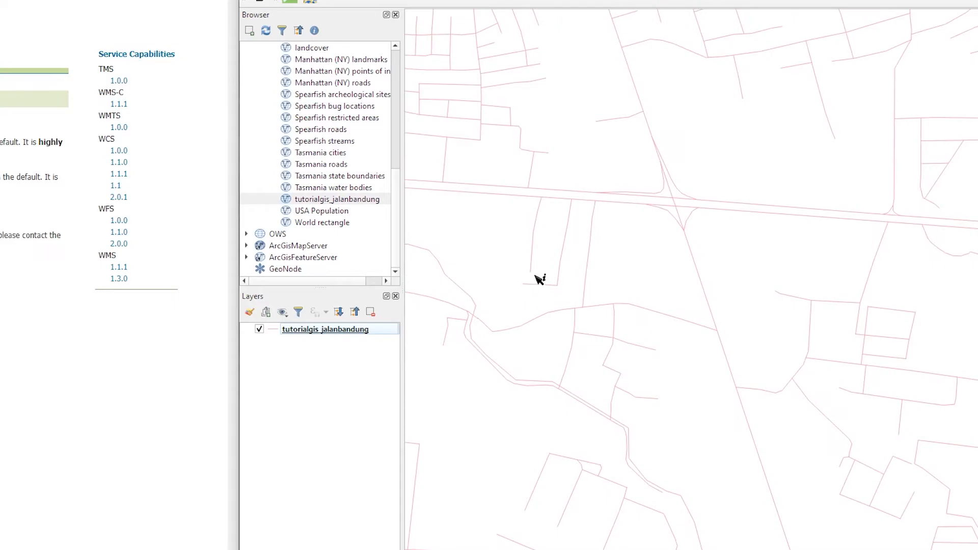
{"action": "left_click", "coordinate": [547, 202]}
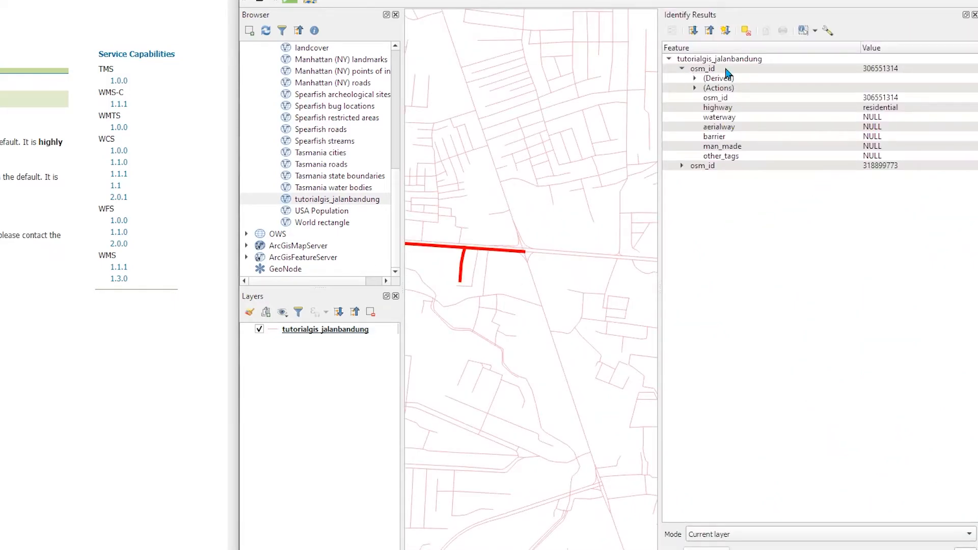
{"action": "left_click", "coordinate": [693, 49]}
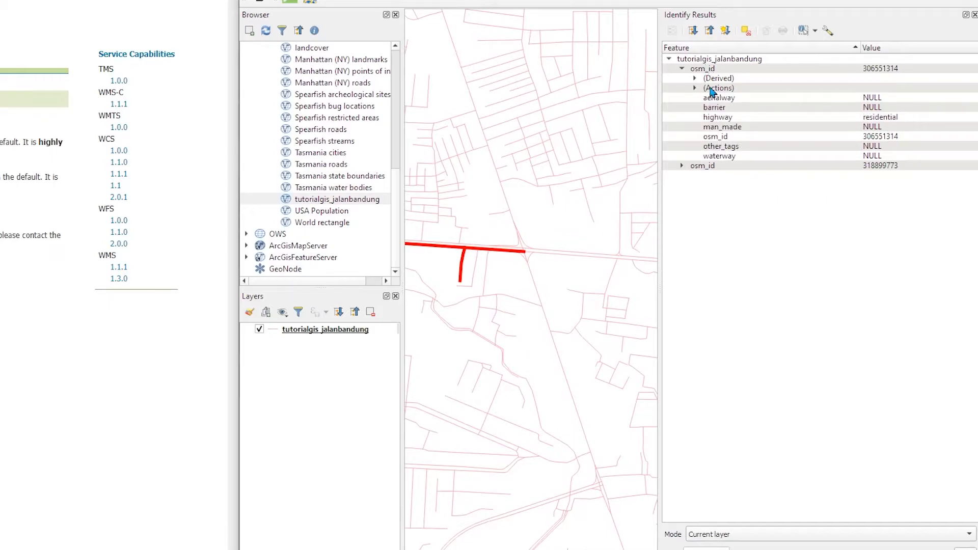
Identify several more roads on the WFS layer and review their attributes
{"action": "left_click", "coordinate": [535, 249]}
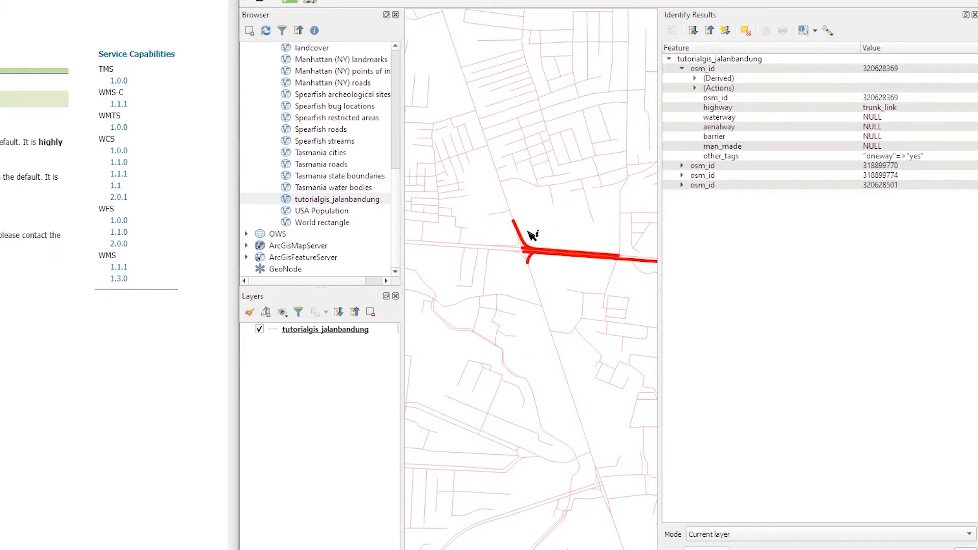
{"action": "left_click", "coordinate": [510, 196]}
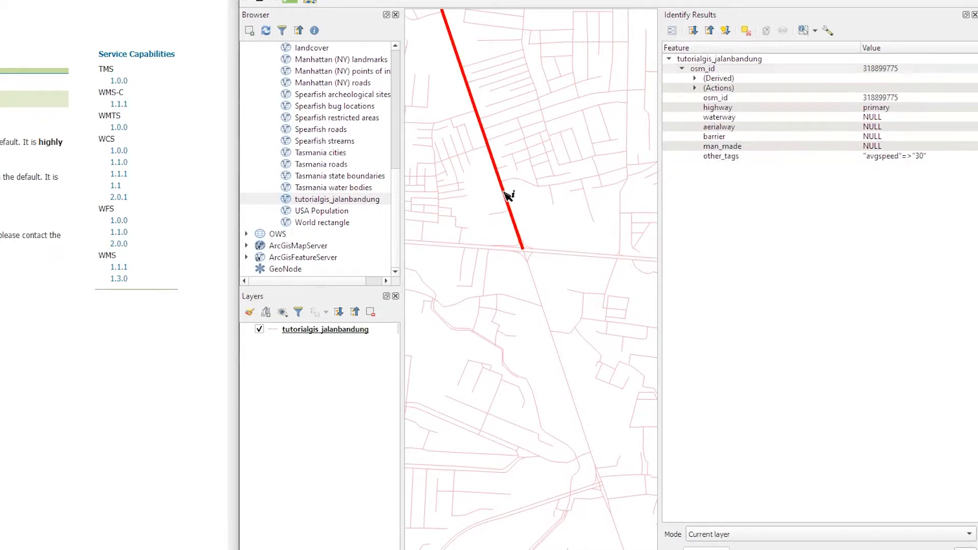
{"action": "left_click", "coordinate": [478, 154]}
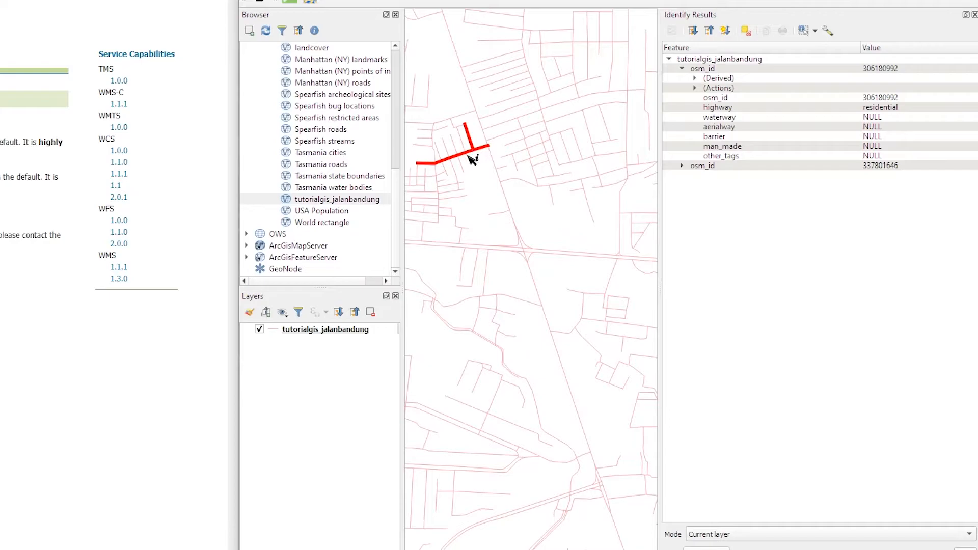
{"action": "left_click", "coordinate": [481, 247]}
{"action": "left_click", "coordinate": [537, 288]}
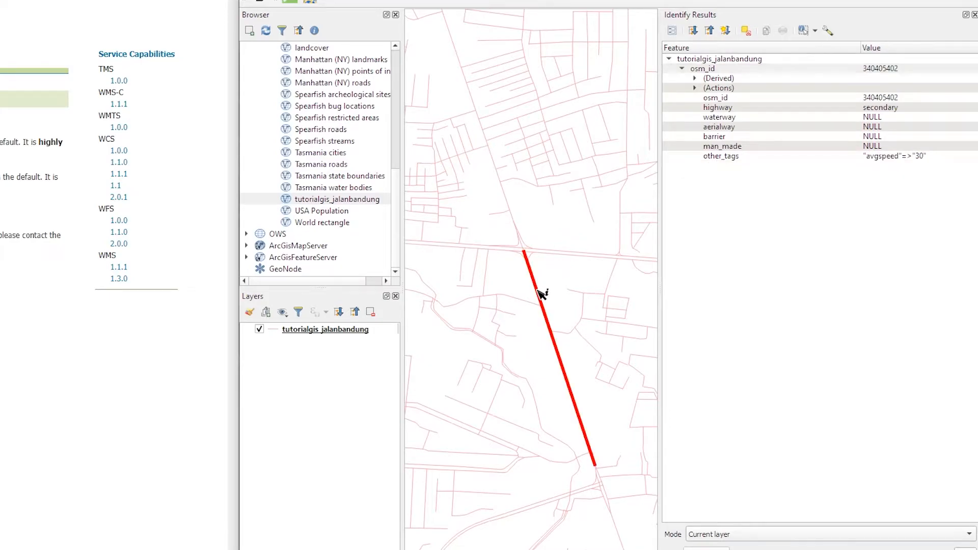
Toggle editing on for the WFS tutorialgis_jalanbandung layer
{"action": "left_click", "coordinate": [339, 329]}
{"action": "right_click", "coordinate": [334, 329]}
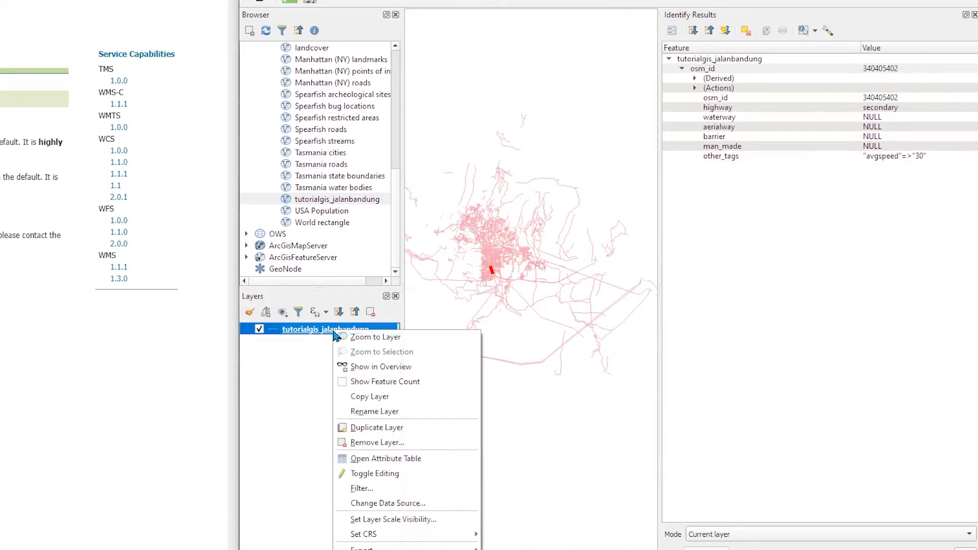
{"action": "left_click", "coordinate": [390, 472]}
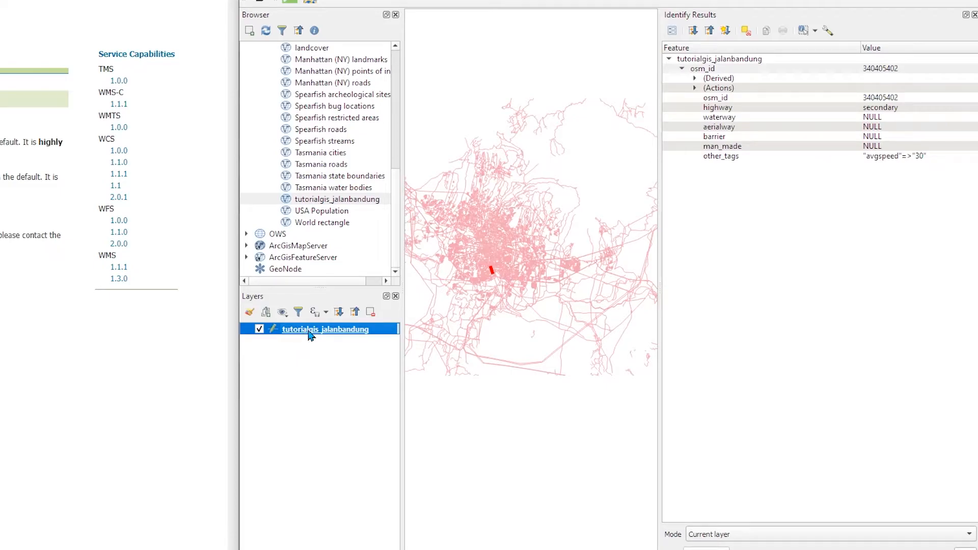
Open the layer's attribute table and select its first feature
{"action": "right_click", "coordinate": [325, 330]}
{"action": "left_click", "coordinate": [358, 183]}
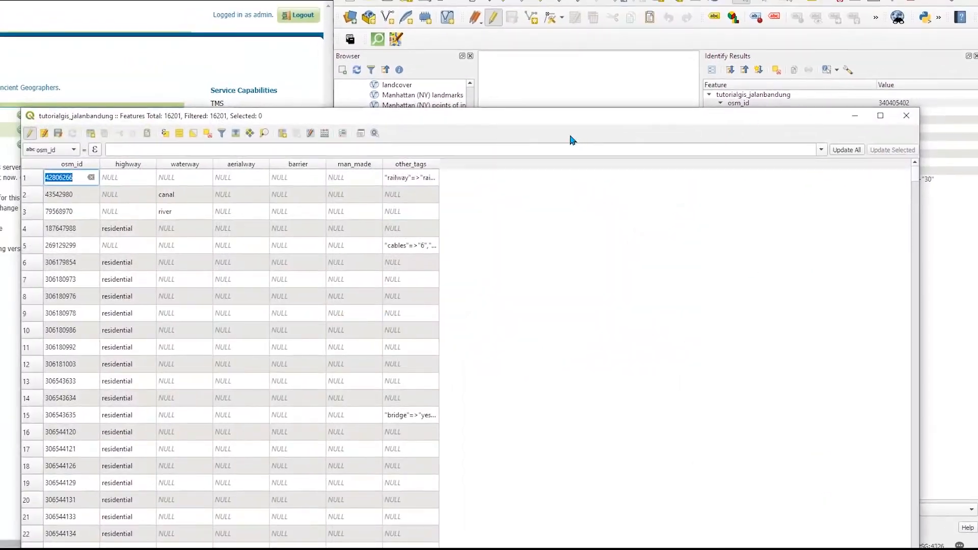
{"action": "left_click_drag", "start_coordinate": [519, 121], "coordinate": [550, 3]}
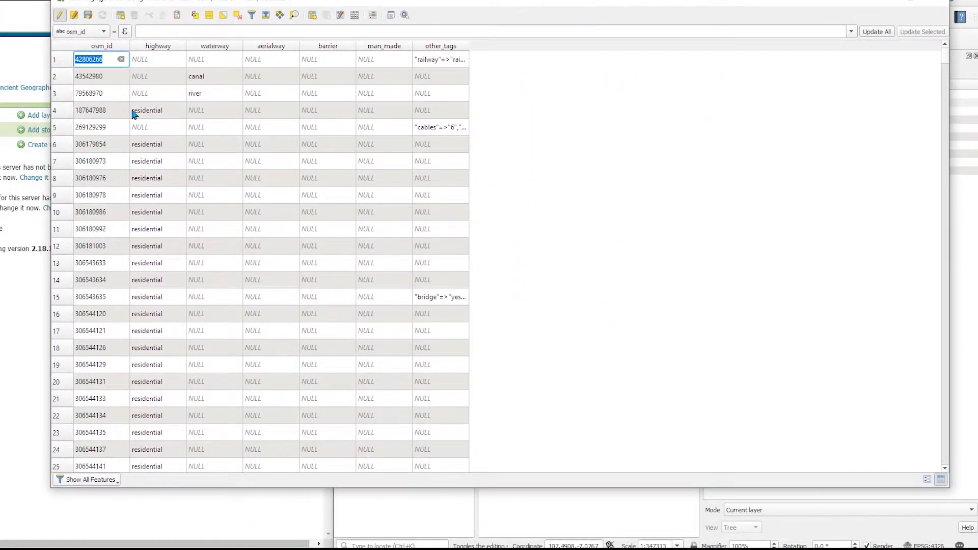
{"action": "double_click", "coordinate": [134, 79]}
{"action": "left_click", "coordinate": [63, 65]}
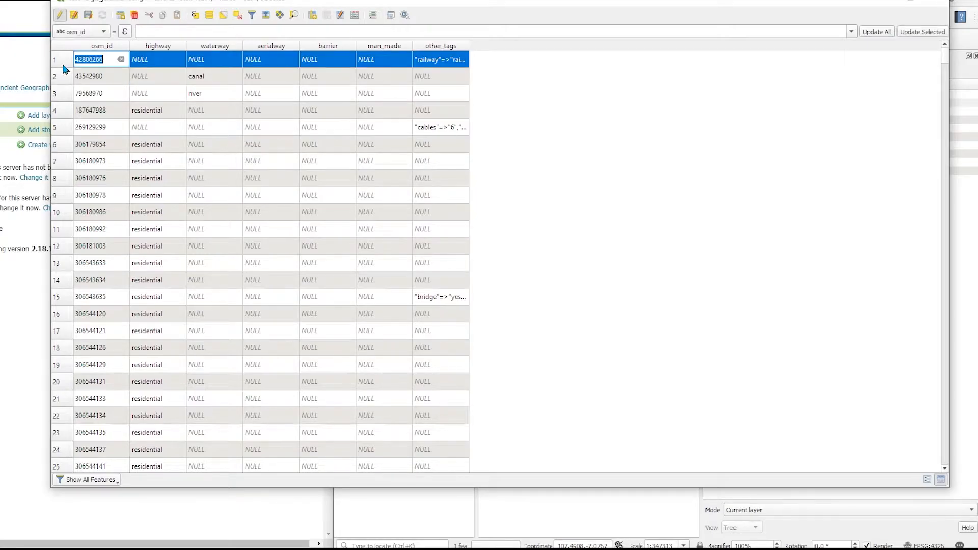
{"action": "key", "text": "Escape"}
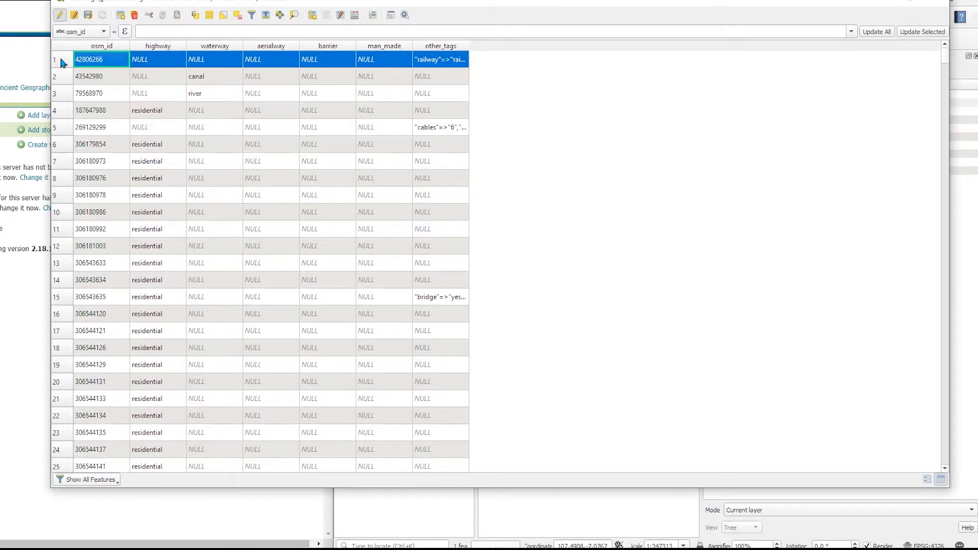
Resize the attribute table window and zoom the map to the selected railway feature
{"action": "left_click_drag", "start_coordinate": [949, 17], "coordinate": [469, 17]}
{"action": "scroll", "coordinate": [664, 290], "scroll_direction": "up", "scroll_amount": 3}
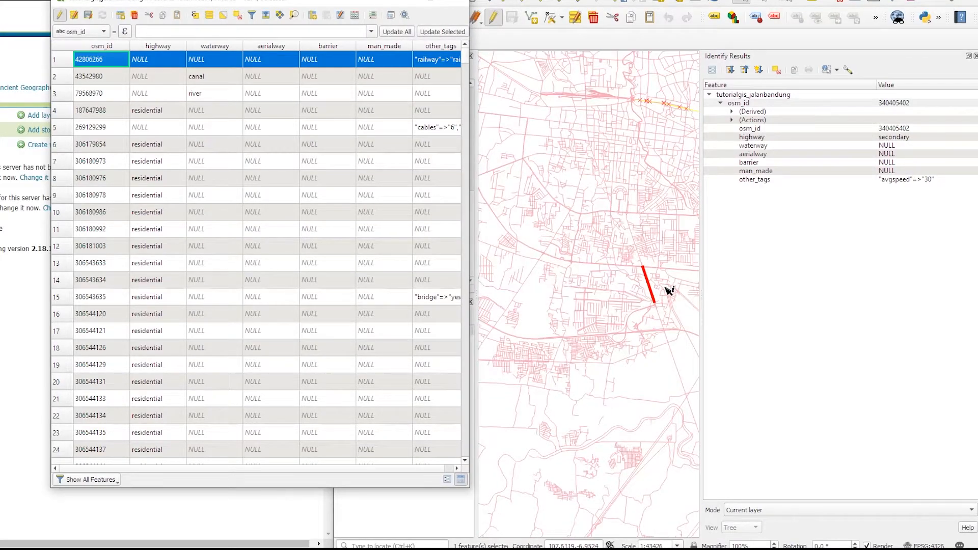
{"action": "scroll", "coordinate": [661, 289], "scroll_direction": "up", "scroll_amount": 2}
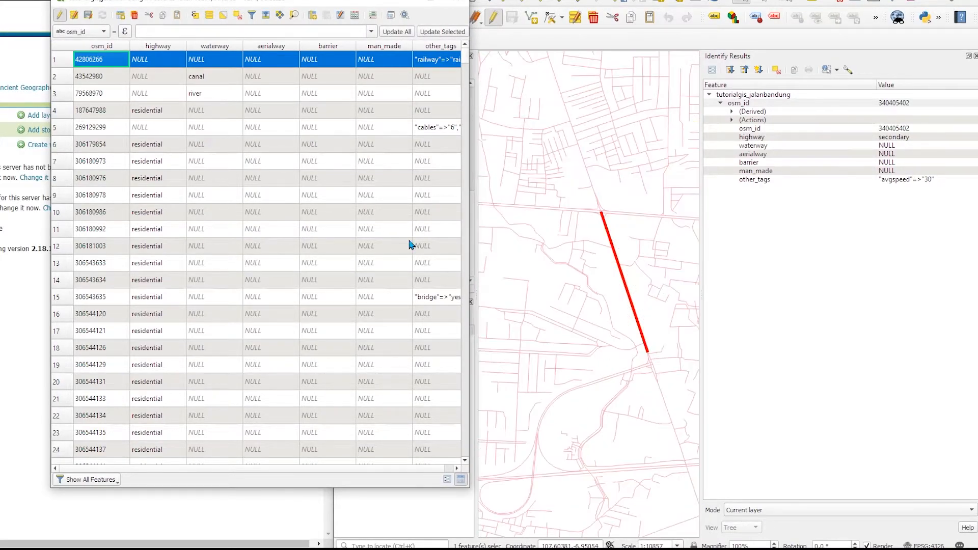
{"action": "left_click", "coordinate": [65, 82]}
{"action": "left_click", "coordinate": [62, 63]}
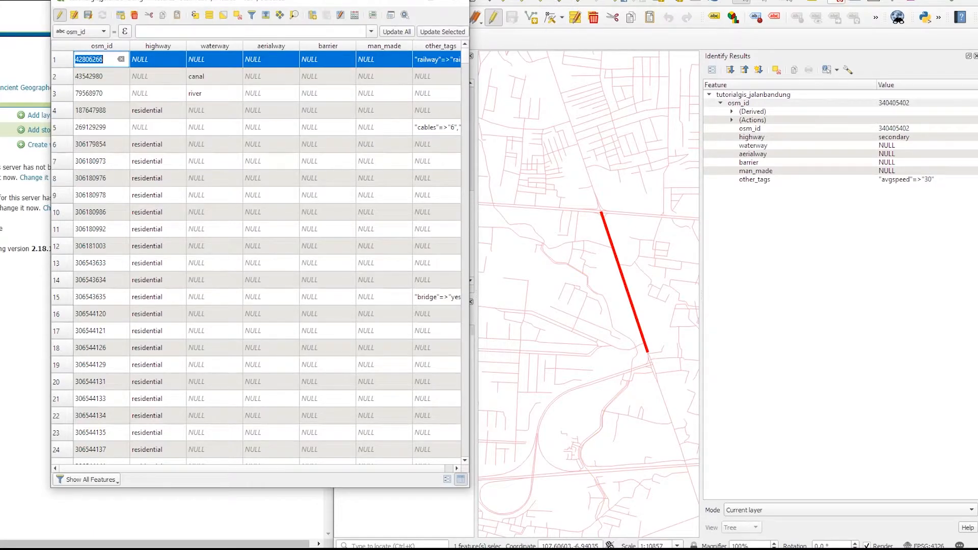
{"action": "left_click", "coordinate": [789, 3]}
{"action": "left_click", "coordinate": [64, 59]}
{"action": "left_click", "coordinate": [294, 15]}
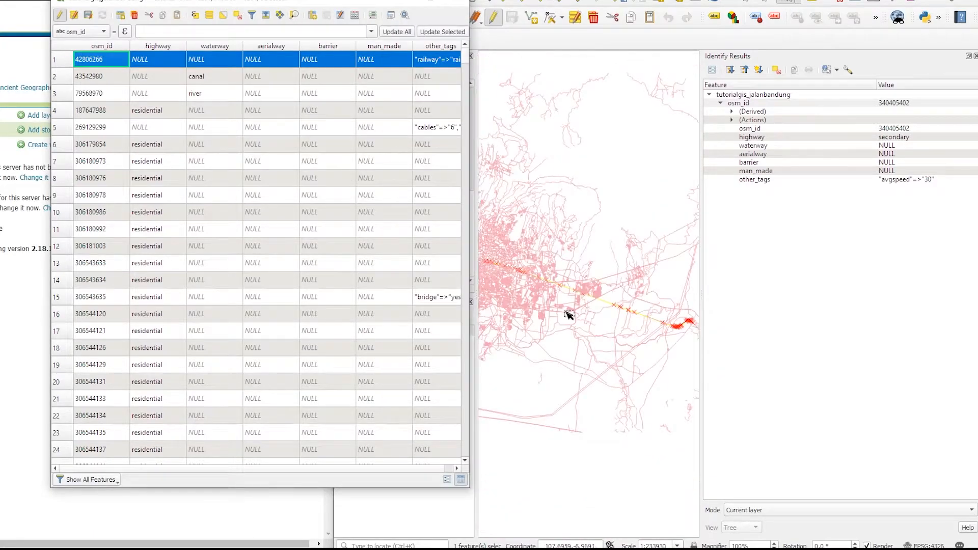
{"action": "scroll", "coordinate": [683, 336], "scroll_direction": "up", "scroll_amount": 3}
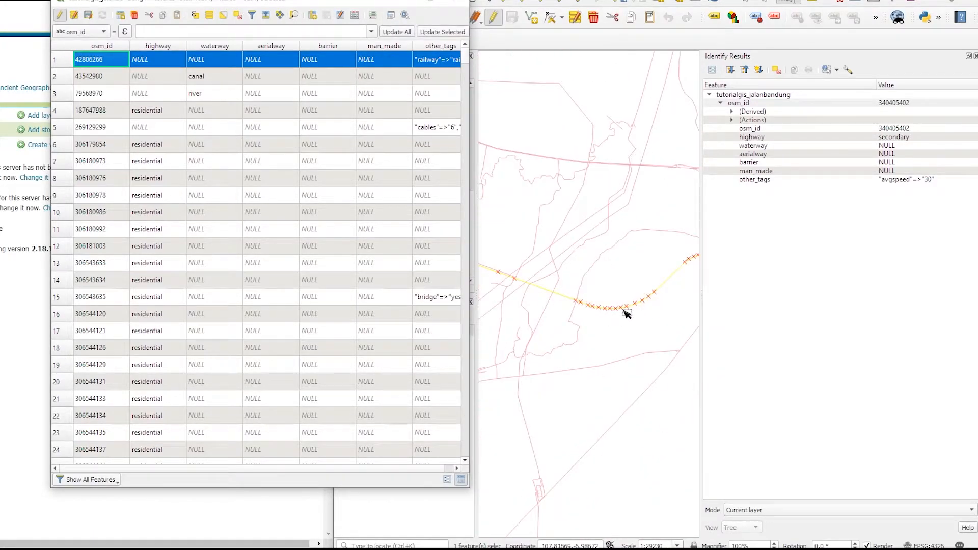
{"action": "scroll", "coordinate": [677, 285], "scroll_direction": "down", "scroll_amount": 2}
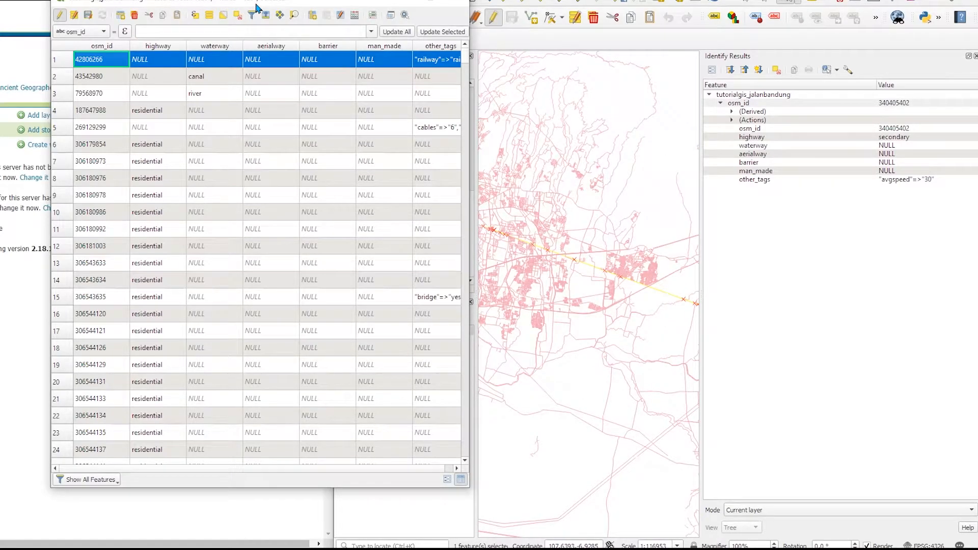
Try to change the first feature's highway value to Test123 and save the layer edits
{"action": "left_click_drag", "start_coordinate": [259, 5], "coordinate": [198, 55]}
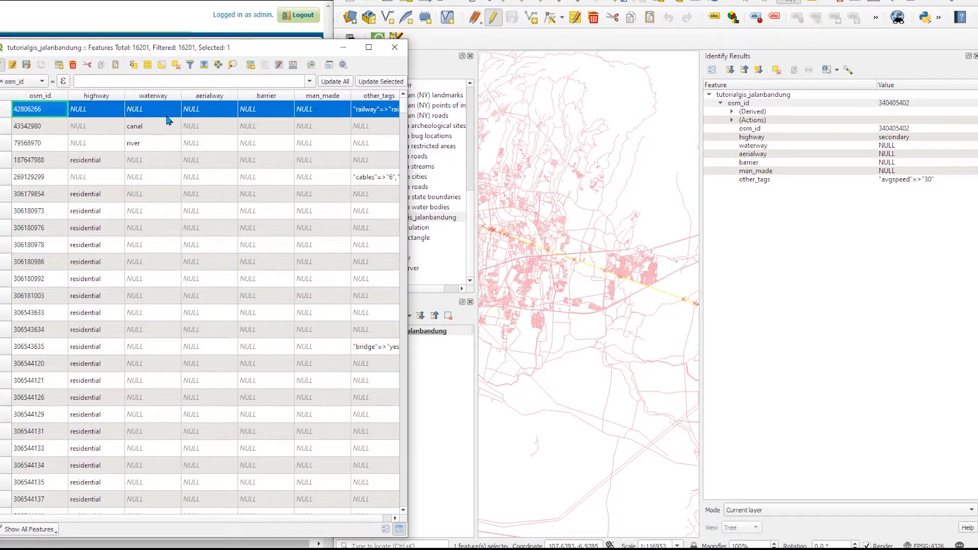
{"action": "double_click", "coordinate": [158, 109]}
{"action": "double_click", "coordinate": [117, 108]}
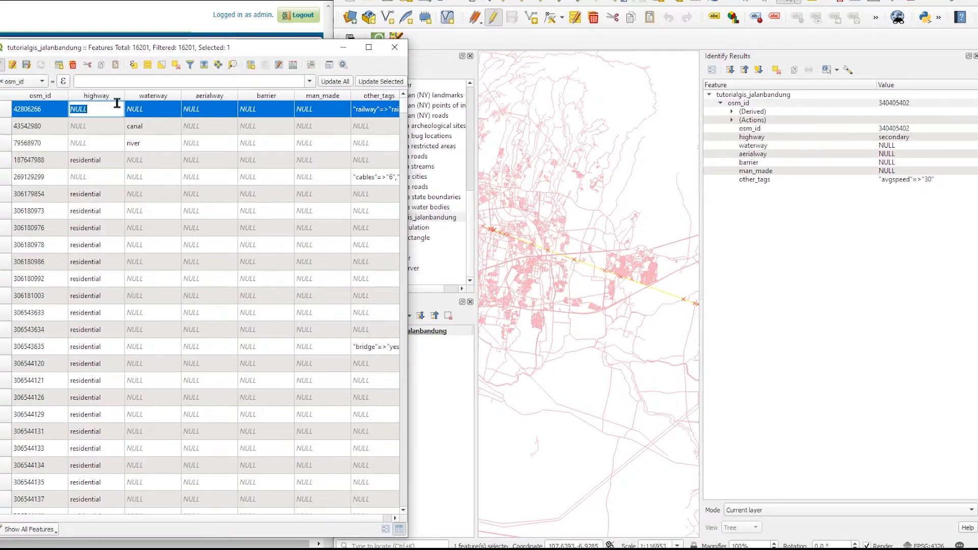
{"action": "type", "text": "Test123"}
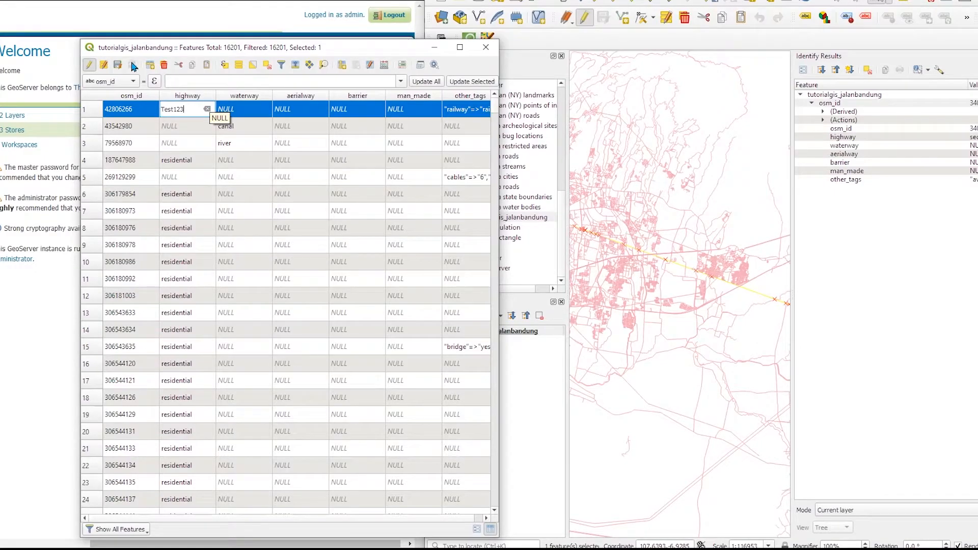
{"action": "left_click", "coordinate": [89, 66]}
Open the commit error details, read the provider errors, and close the dialog
{"action": "left_click", "coordinate": [522, 264]}
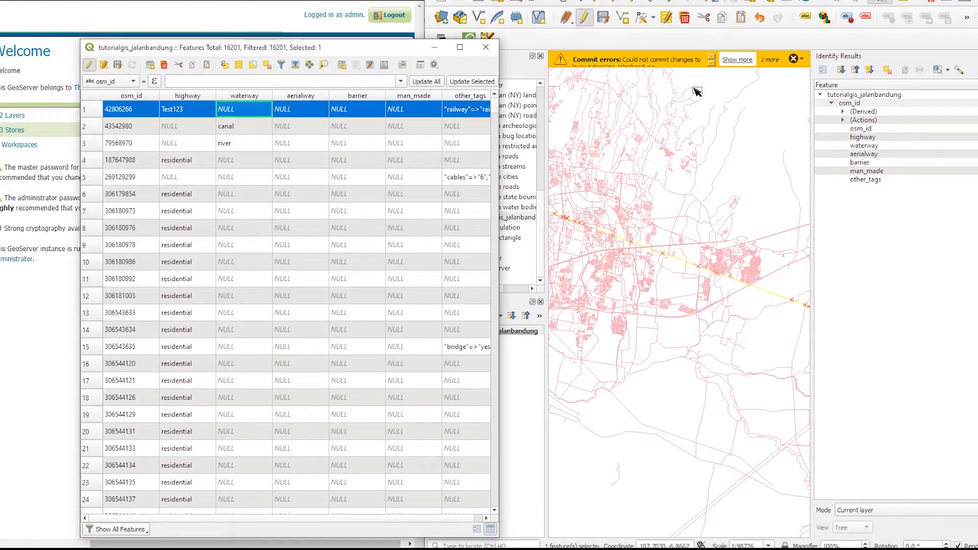
{"action": "left_click", "coordinate": [743, 61]}
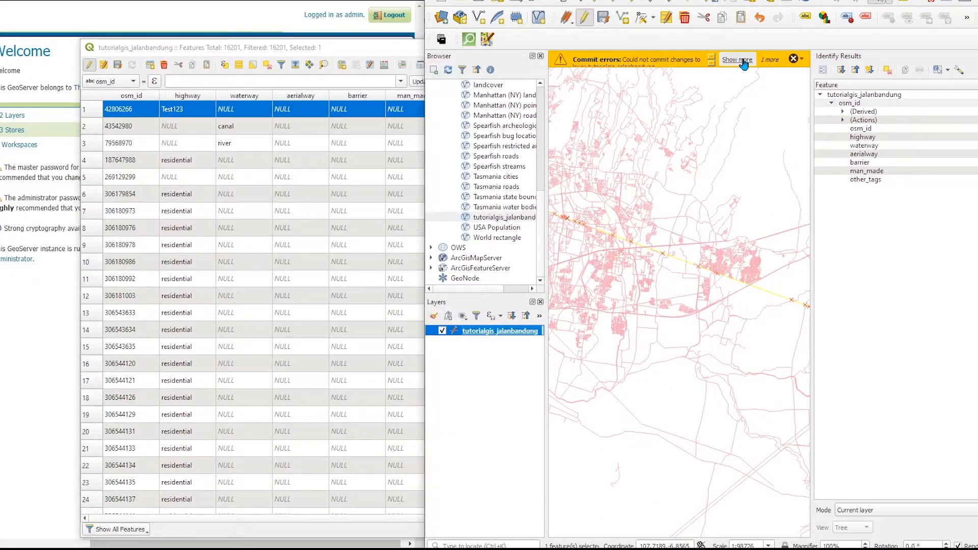
{"action": "left_click", "coordinate": [743, 61]}
{"action": "left_click_drag", "start_coordinate": [396, 219], "coordinate": [561, 245]}
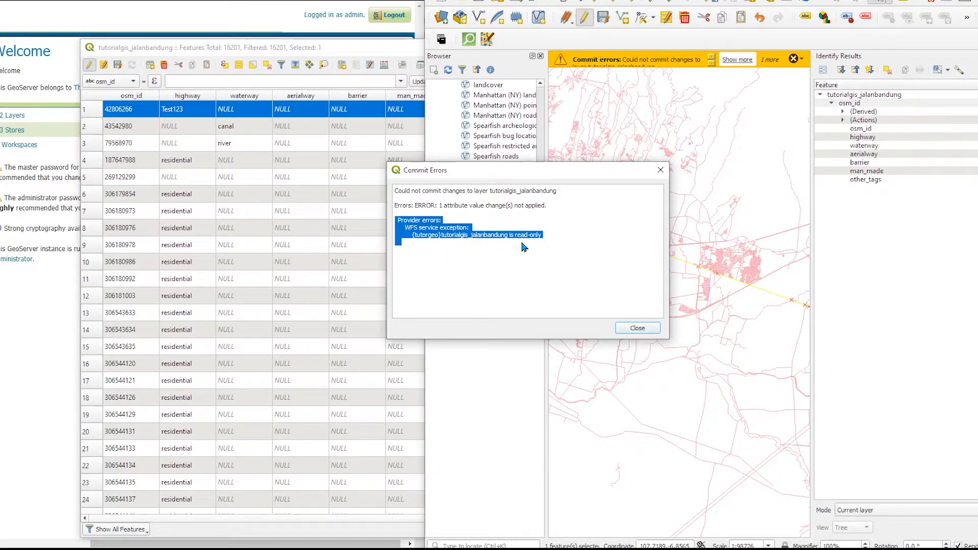
{"action": "left_click", "coordinate": [640, 332]}
Switch to the GeoServer web admin and open the Security Services access rules page
{"action": "left_click", "coordinate": [373, 32]}
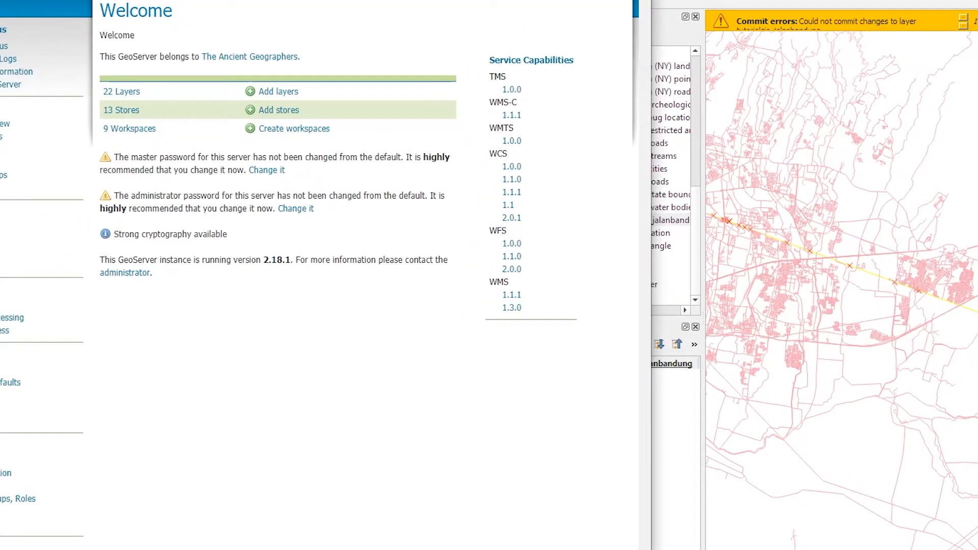
{"action": "scroll", "coordinate": [319, 275], "scroll_direction": "left", "scroll_amount": 2}
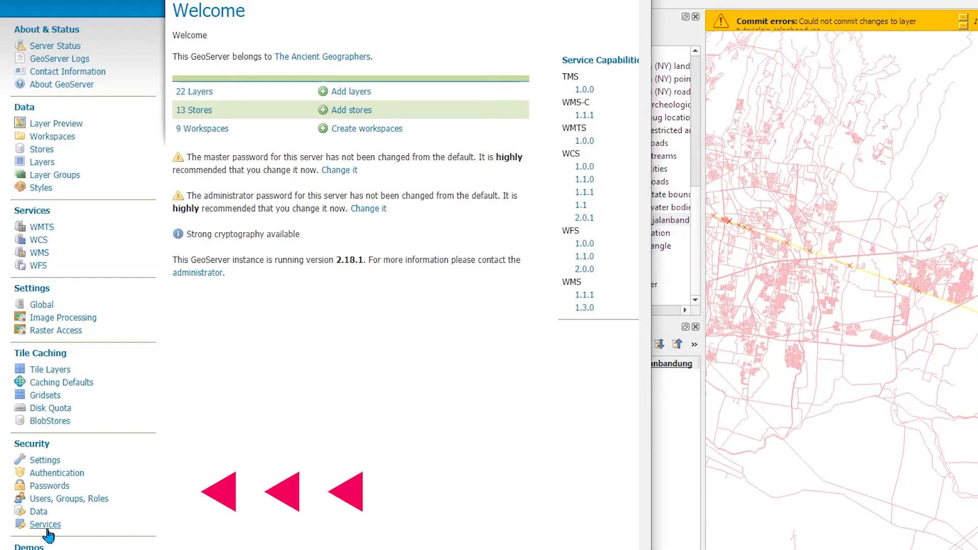
{"action": "left_click", "coordinate": [45, 525]}
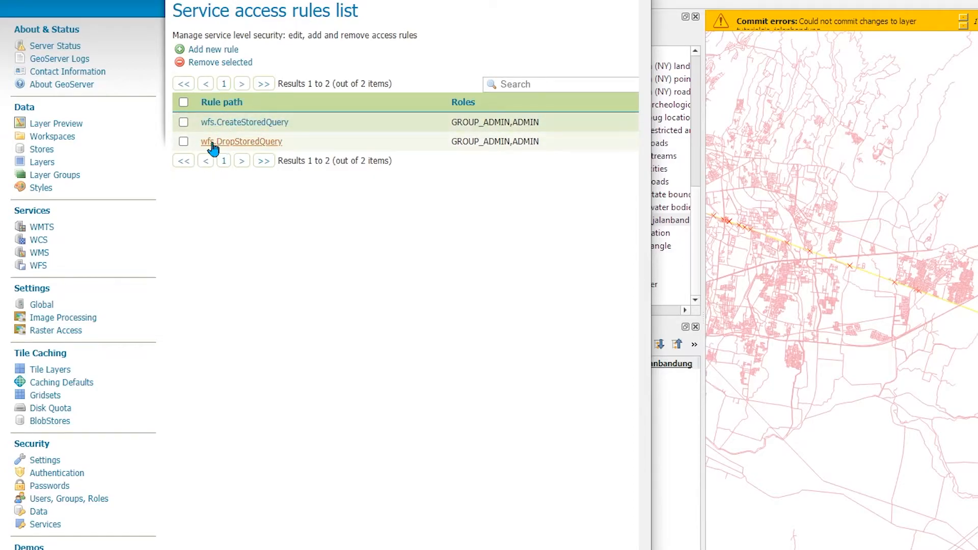
Add a new service access rule for the wfs service with method *
{"action": "scroll", "coordinate": [222, 220], "scroll_direction": "up", "scroll_amount": 1}
{"action": "scroll", "coordinate": [222, 220], "scroll_direction": "up", "scroll_amount": 1}
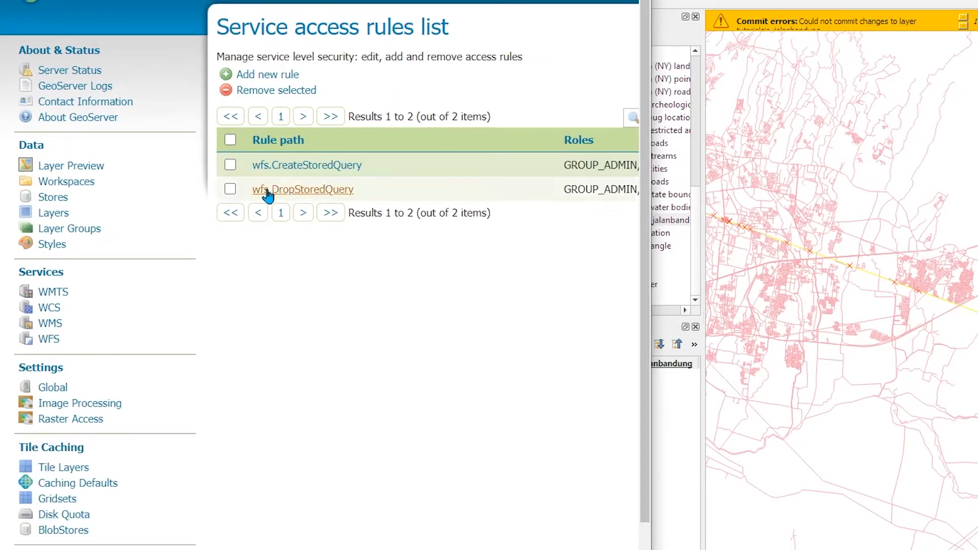
{"action": "left_click", "coordinate": [265, 76]}
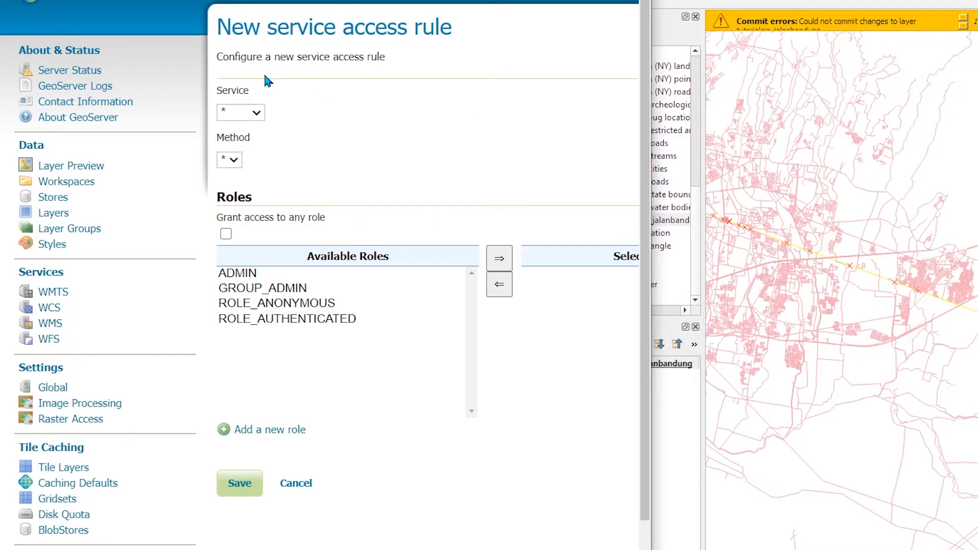
{"action": "left_click", "coordinate": [258, 113]}
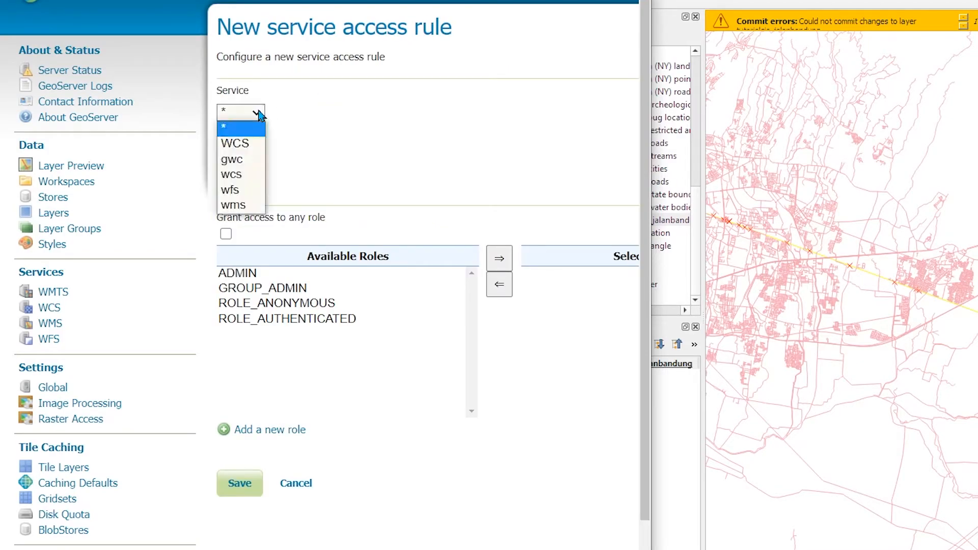
{"action": "left_click", "coordinate": [230, 190]}
{"action": "left_click", "coordinate": [286, 160]}
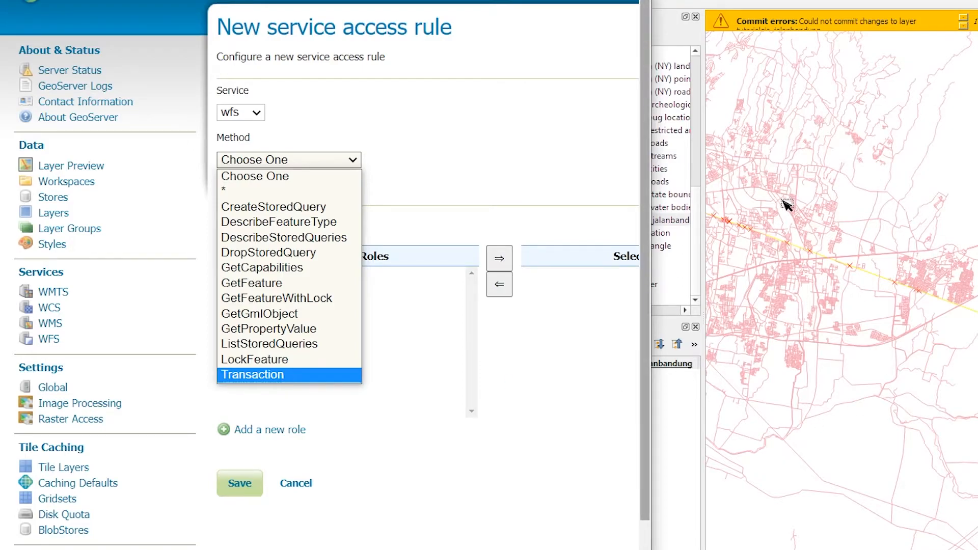
{"action": "left_click", "coordinate": [243, 194]}
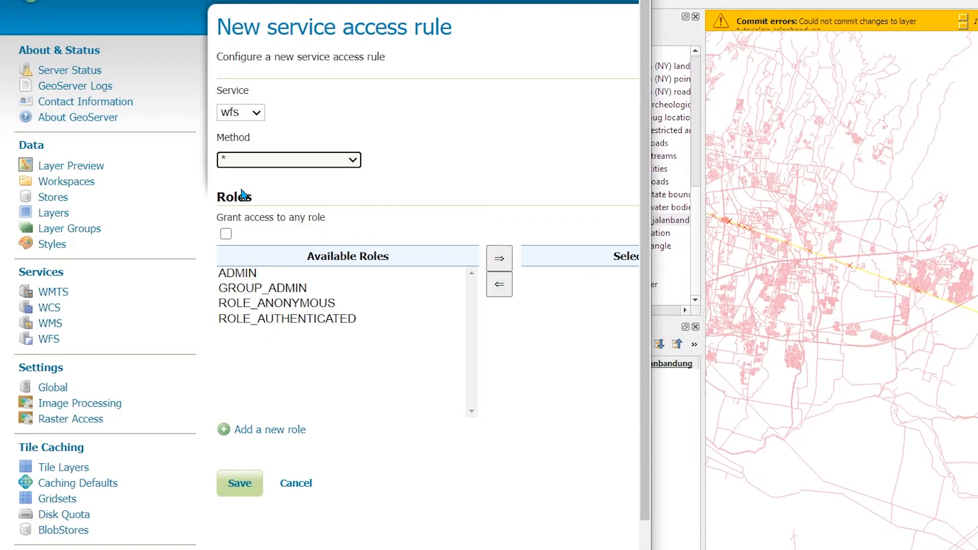
{"action": "left_click", "coordinate": [260, 162]}
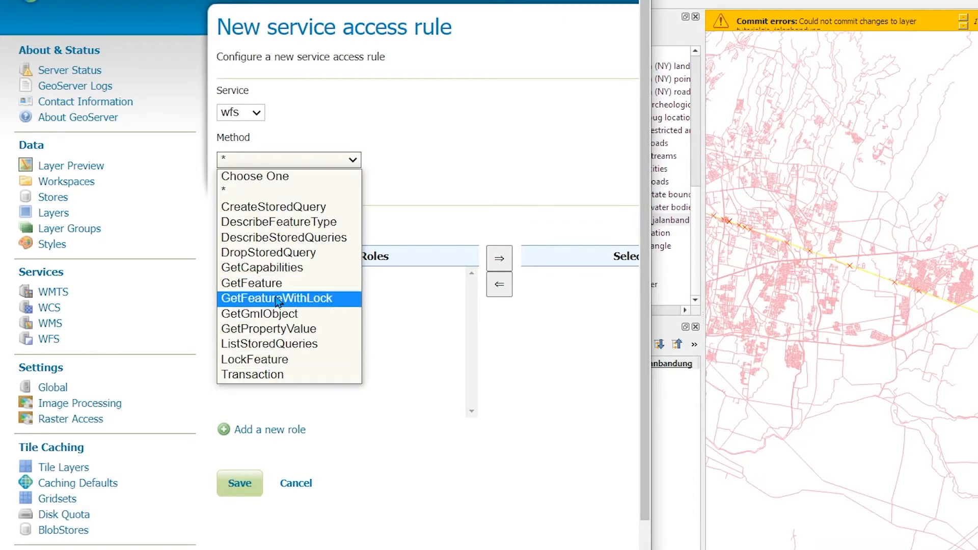
{"action": "left_click", "coordinate": [527, 117]}
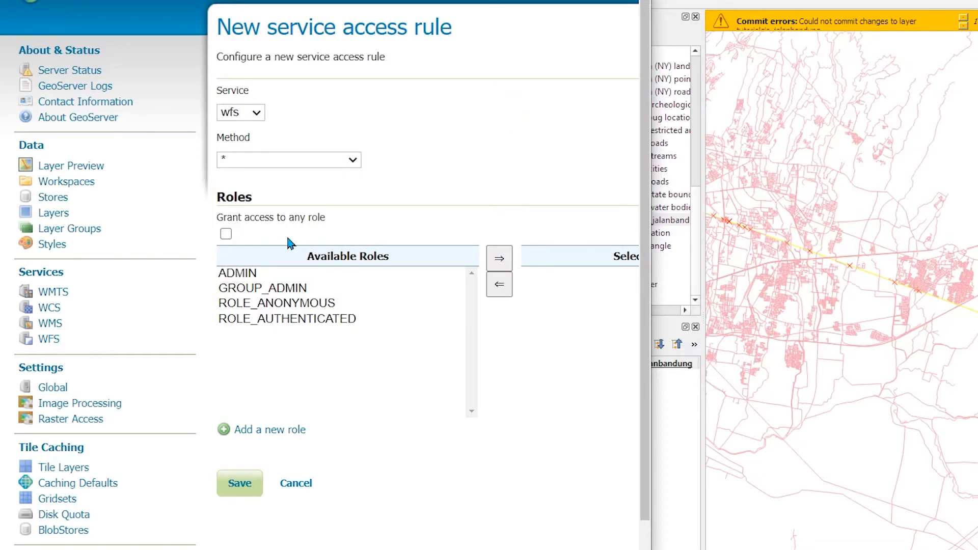
Grant the new rule to the ADMIN role and save it
{"action": "left_click", "coordinate": [249, 274]}
{"action": "left_click", "coordinate": [499, 259]}
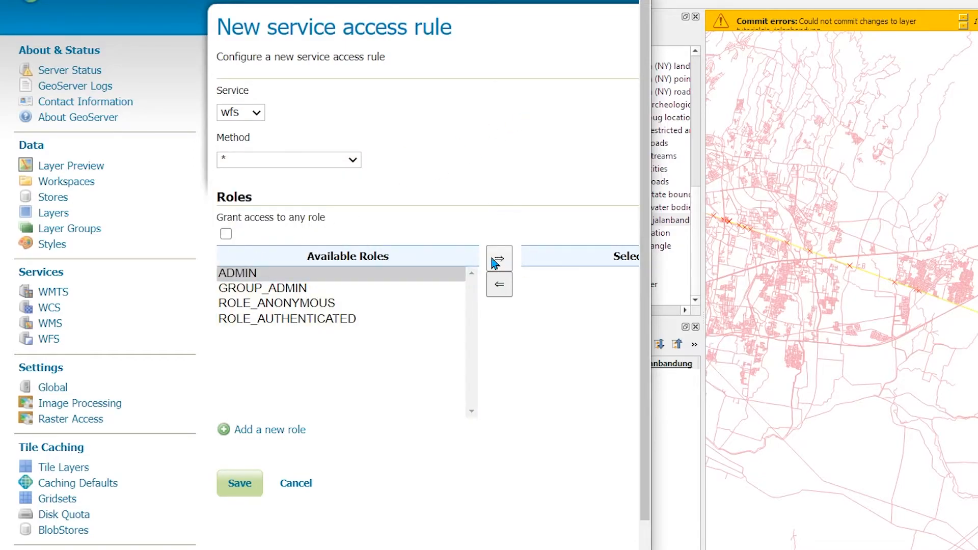
{"action": "left_click_drag", "start_coordinate": [652, 240], "coordinate": [973, 239]}
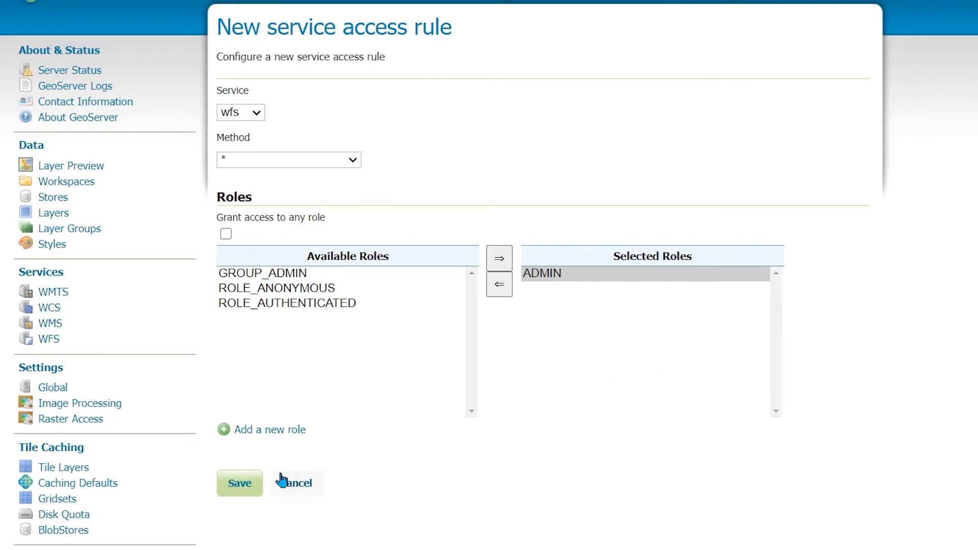
{"action": "left_click", "coordinate": [251, 487]}
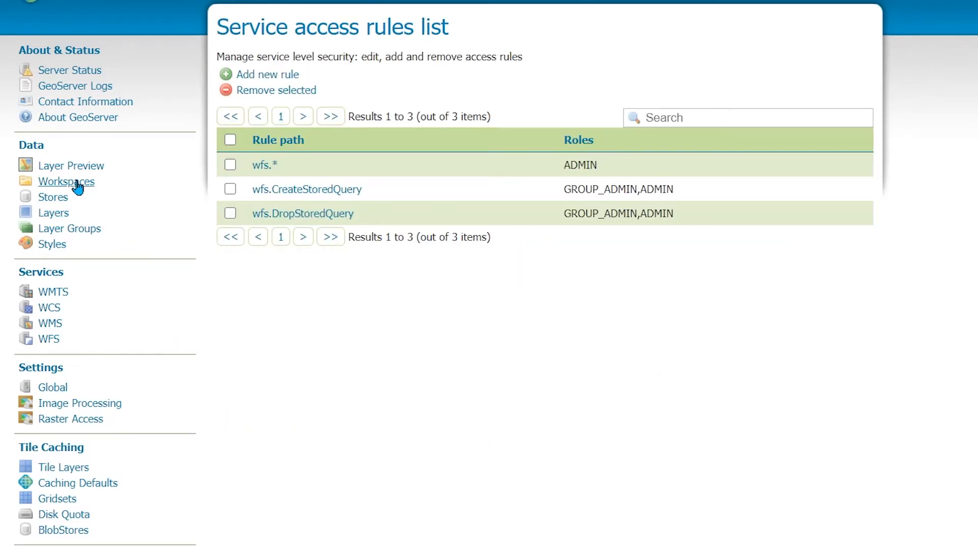
Open Layer Preview and scroll through the published layers
{"action": "left_click", "coordinate": [87, 166]}
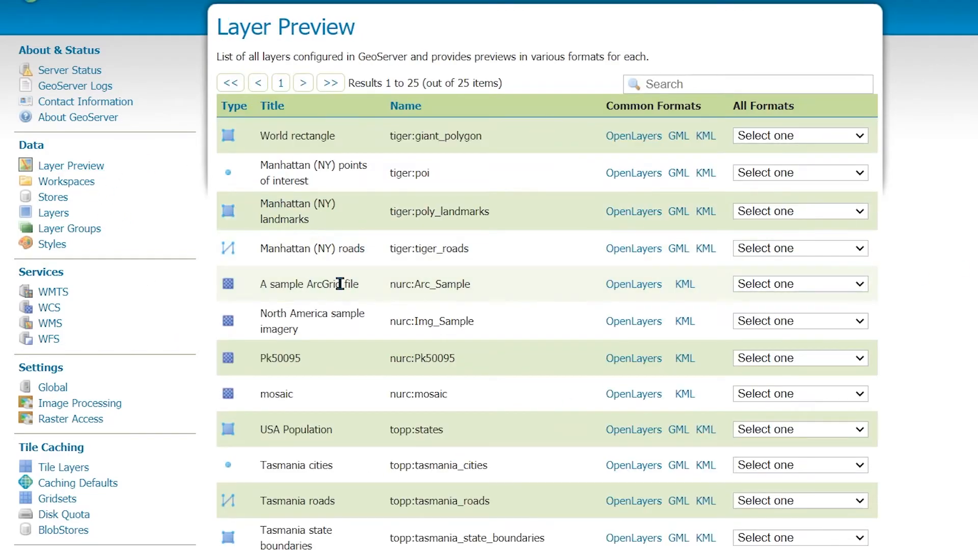
{"action": "scroll", "coordinate": [345, 286], "scroll_direction": "down", "scroll_amount": 10}
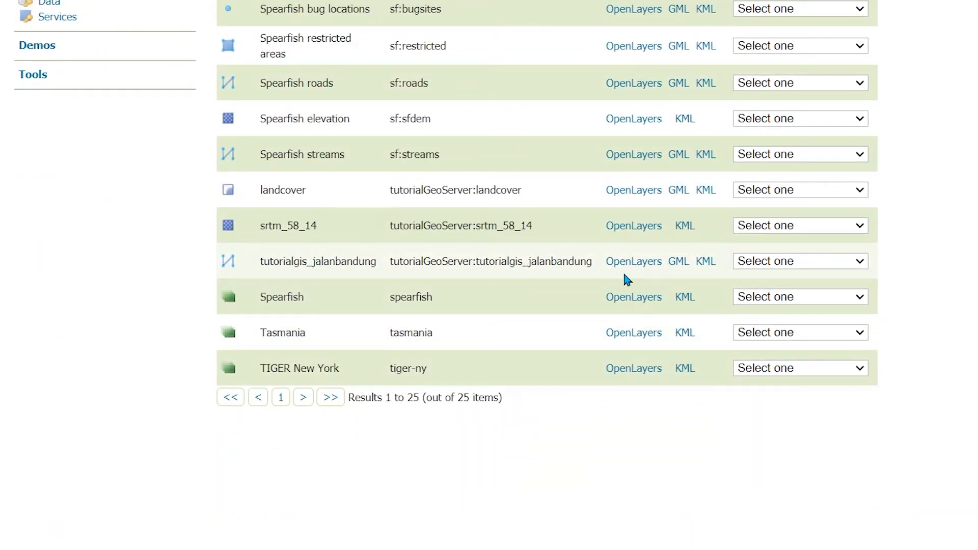
{"action": "scroll", "coordinate": [565, 276], "scroll_direction": "up", "scroll_amount": 9}
{"action": "scroll", "coordinate": [553, 286], "scroll_direction": "up", "scroll_amount": 3}
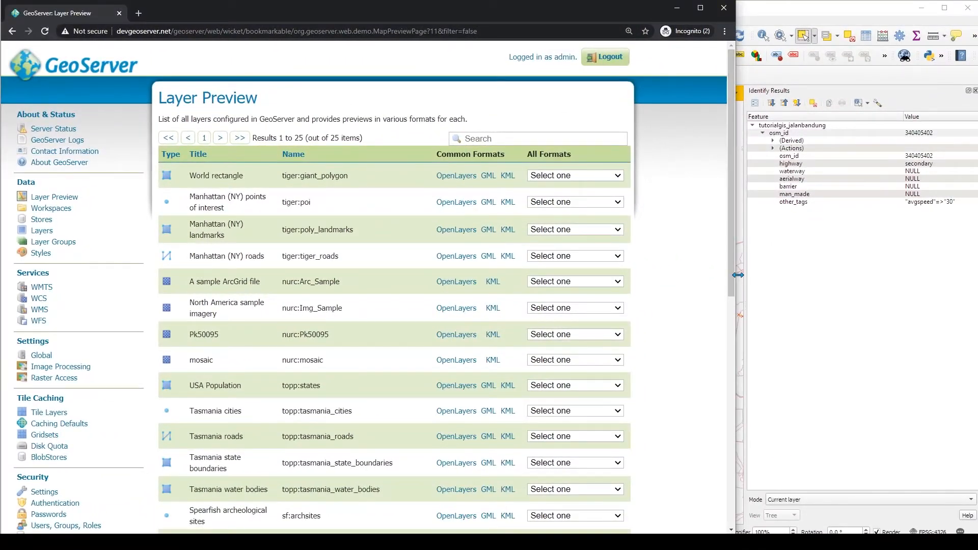
Arrange the browser beside QGIS and enter the GeoServer admin username and password in the credentials prompt
{"action": "left_click_drag", "start_coordinate": [735, 274], "coordinate": [369, 268]}
{"action": "right_click", "coordinate": [451, 340]}
{"action": "left_click", "coordinate": [444, 373]}
{"action": "left_click_drag", "start_coordinate": [657, 198], "coordinate": [579, 270]}
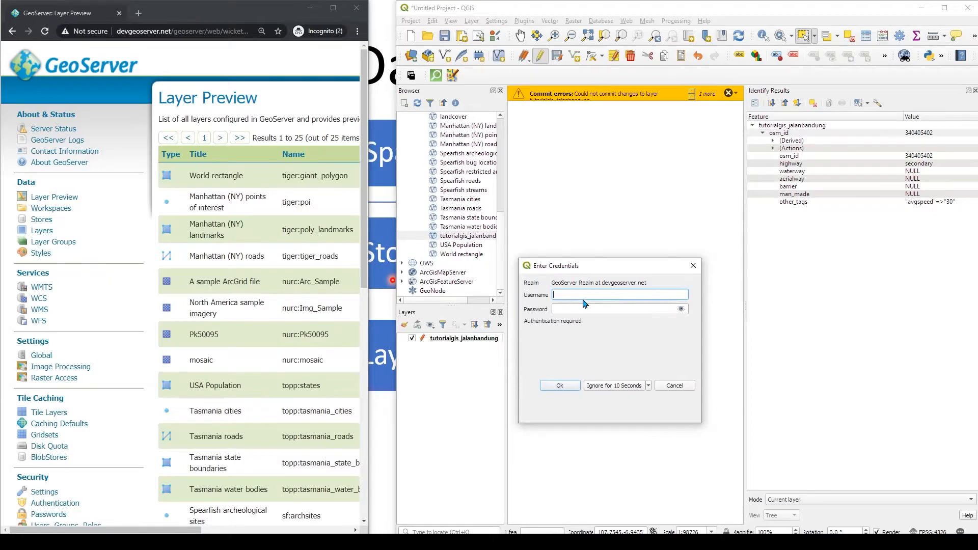
{"action": "type", "text": "n"}
{"action": "key", "text": "Tab"}
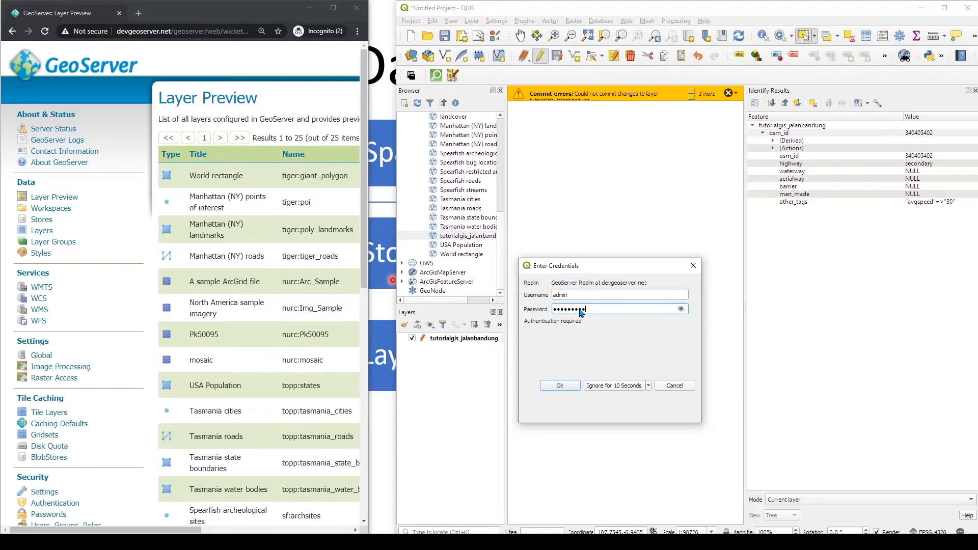
{"action": "left_click", "coordinate": [681, 308]}
{"action": "left_click", "coordinate": [560, 386]}
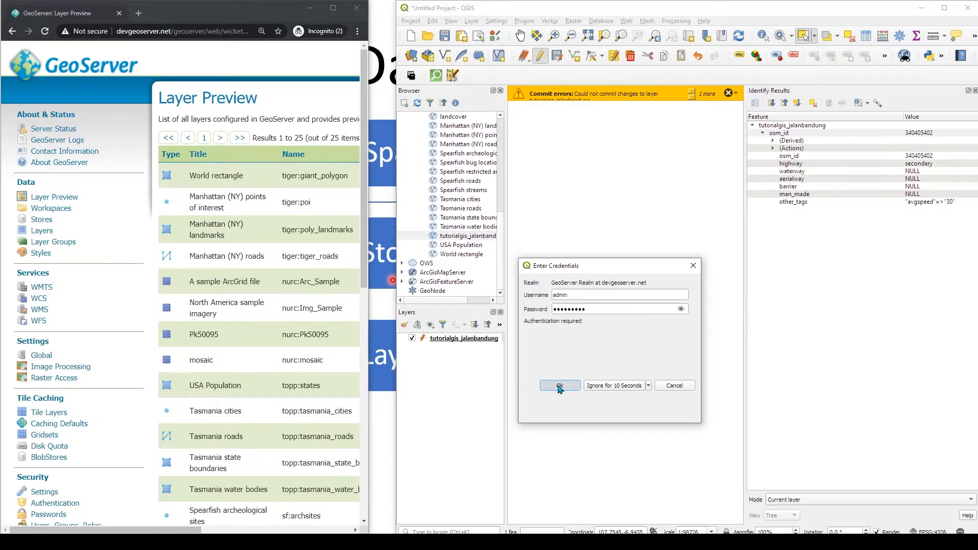
Dismiss the commit error and WFS exception messages for the layer
{"action": "right_click", "coordinate": [466, 339]}
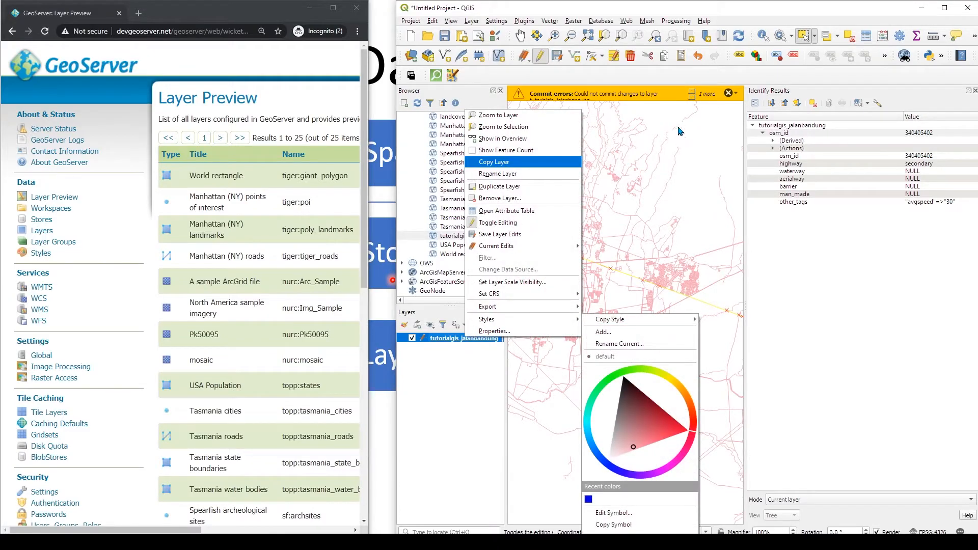
{"action": "left_click", "coordinate": [734, 94]}
{"action": "left_click", "coordinate": [728, 93]}
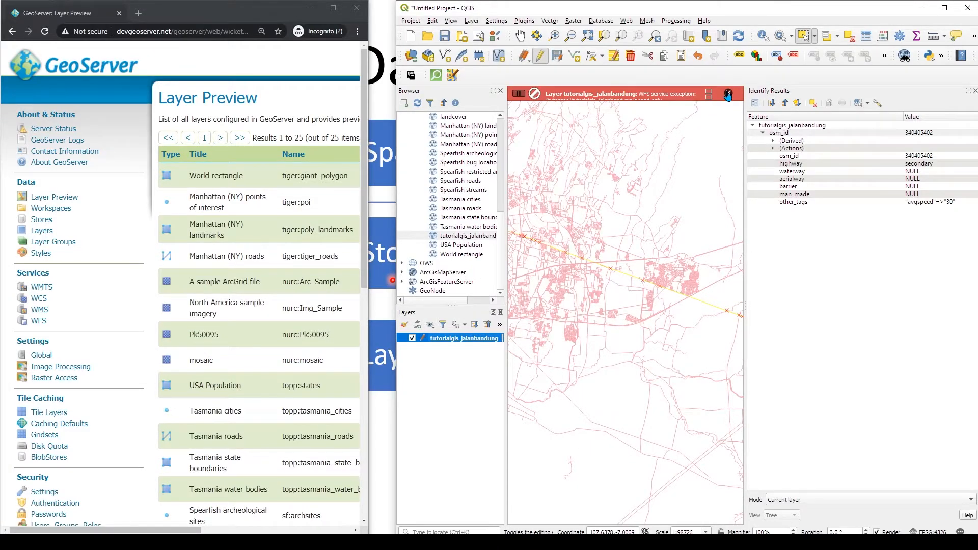
{"action": "left_click", "coordinate": [729, 94]}
Open the attribute table of tutorialgis_jalanbandung and move its window aside
{"action": "right_click", "coordinate": [448, 339]}
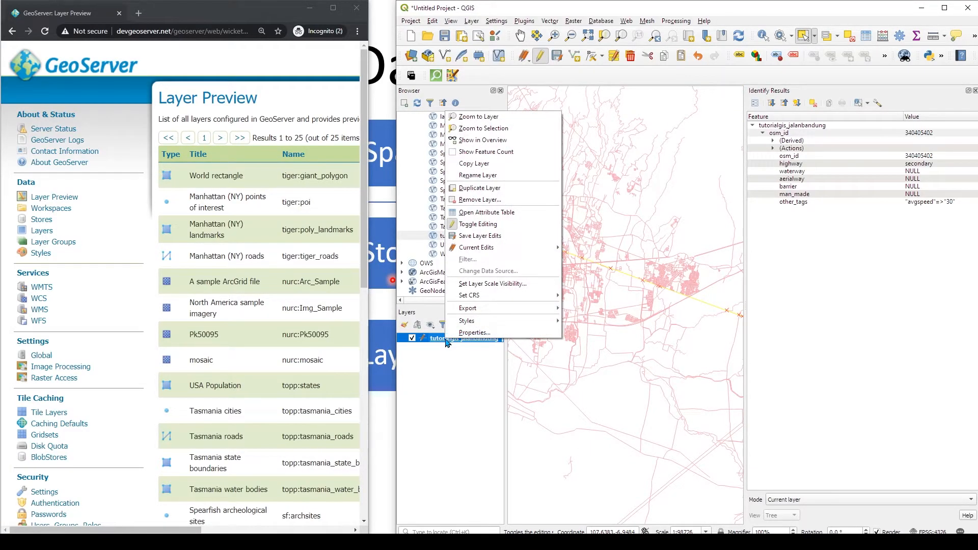
{"action": "left_click", "coordinate": [486, 212]}
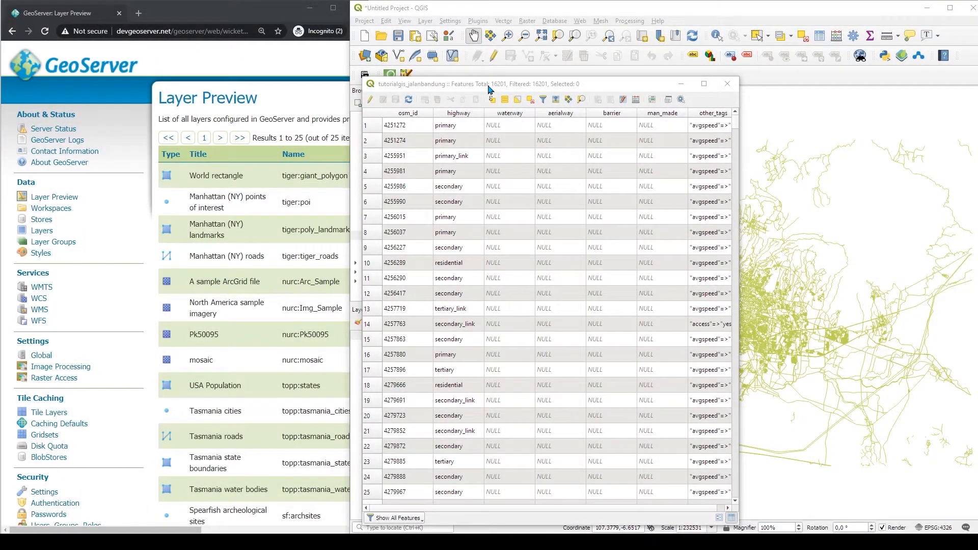
{"action": "left_click_drag", "start_coordinate": [483, 80], "coordinate": [336, 191]}
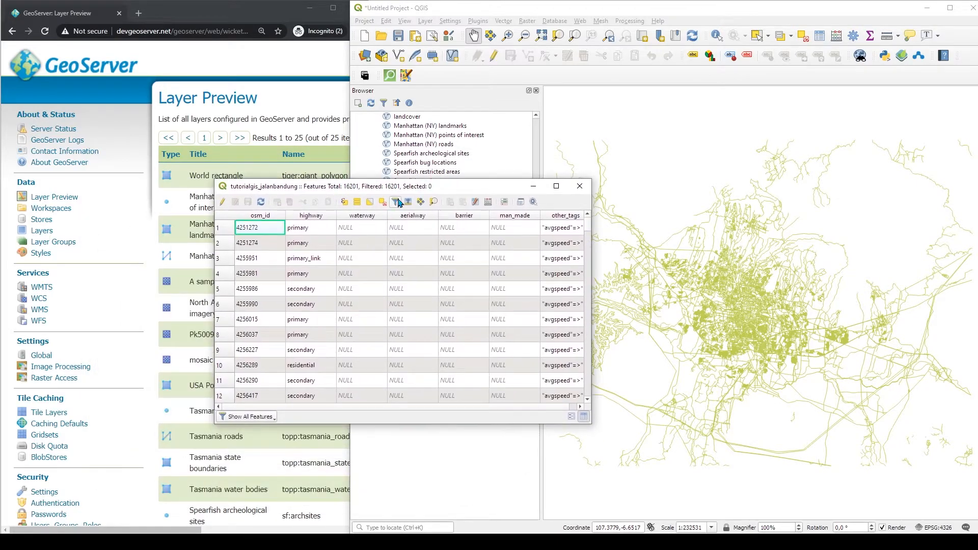
Select the first feature in the attribute table and zoom the map in
{"action": "left_click", "coordinate": [222, 227]}
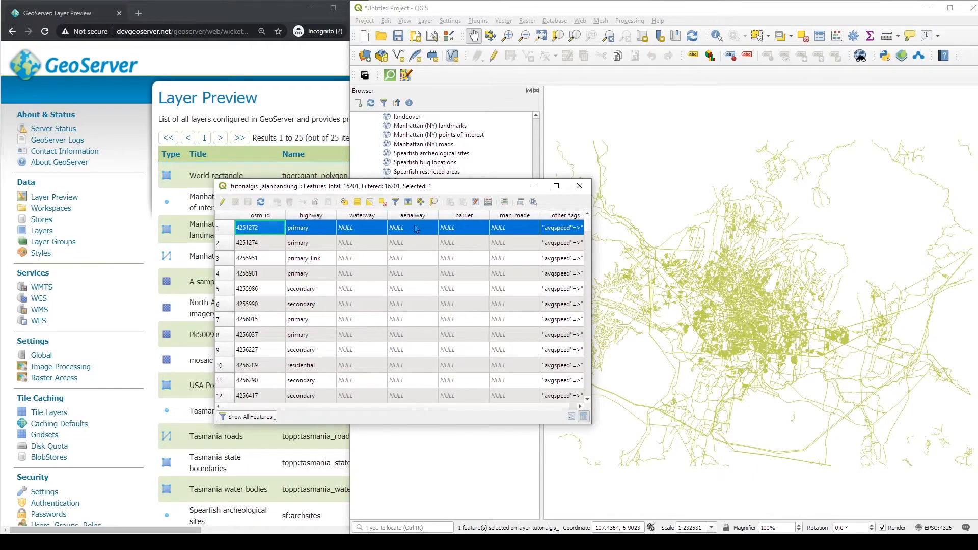
{"action": "scroll", "coordinate": [789, 328], "scroll_direction": "up", "scroll_amount": 2}
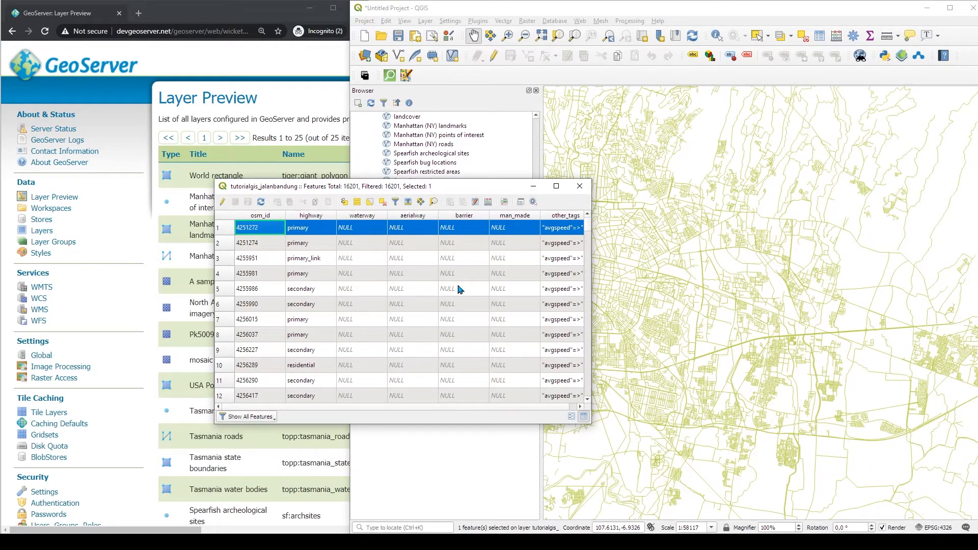
{"action": "left_click", "coordinate": [352, 233]}
{"action": "left_click_drag", "start_coordinate": [359, 187], "coordinate": [506, 167]}
Return to the GeoServer service access rules list and scroll it sideways to check the roles
{"action": "scroll", "coordinate": [49, 463], "scroll_direction": "down", "scroll_amount": 3}
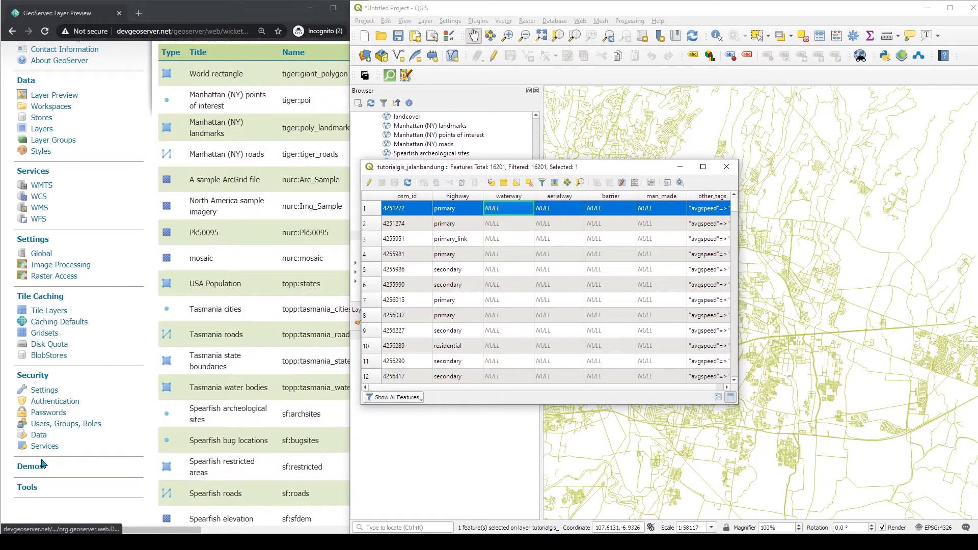
{"action": "left_click", "coordinate": [44, 446]}
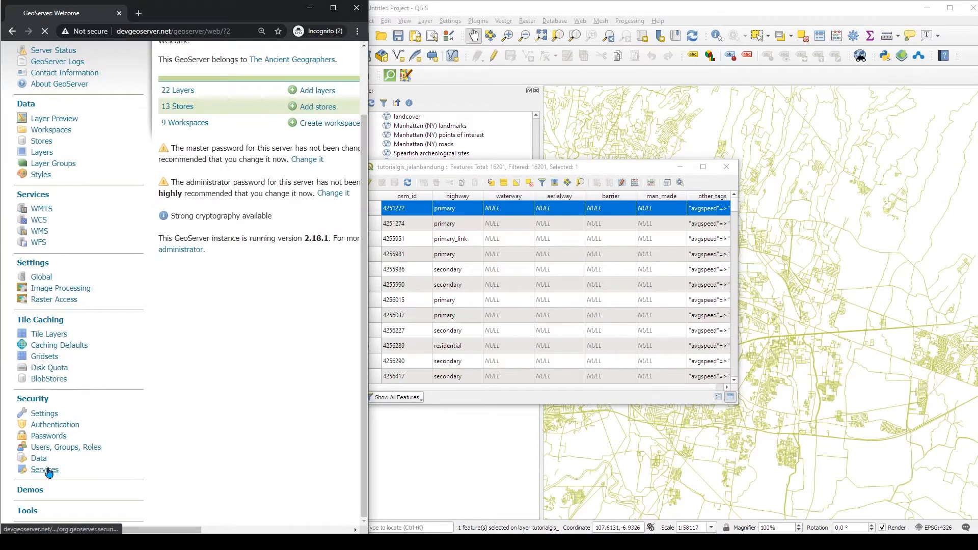
{"action": "left_click", "coordinate": [48, 466]}
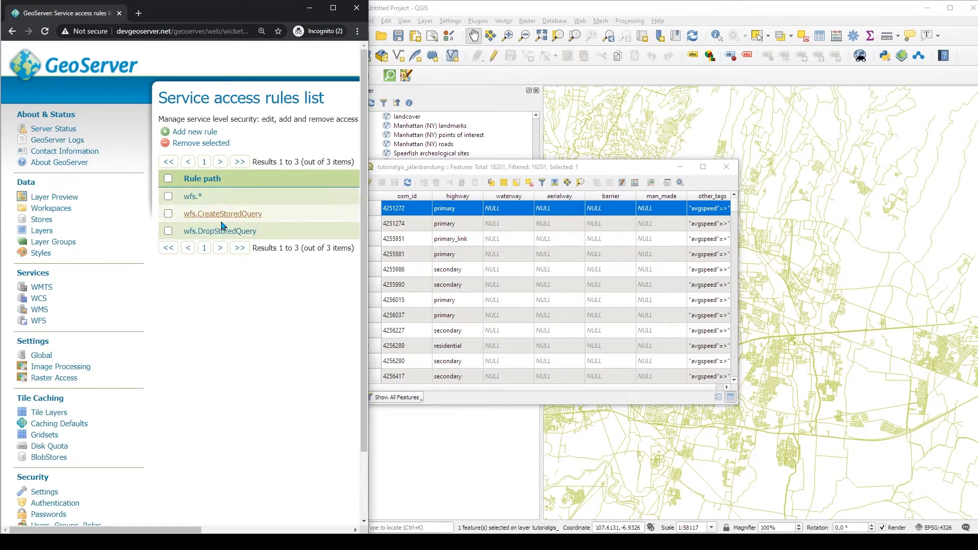
{"action": "left_click_drag", "start_coordinate": [194, 529], "coordinate": [313, 529]}
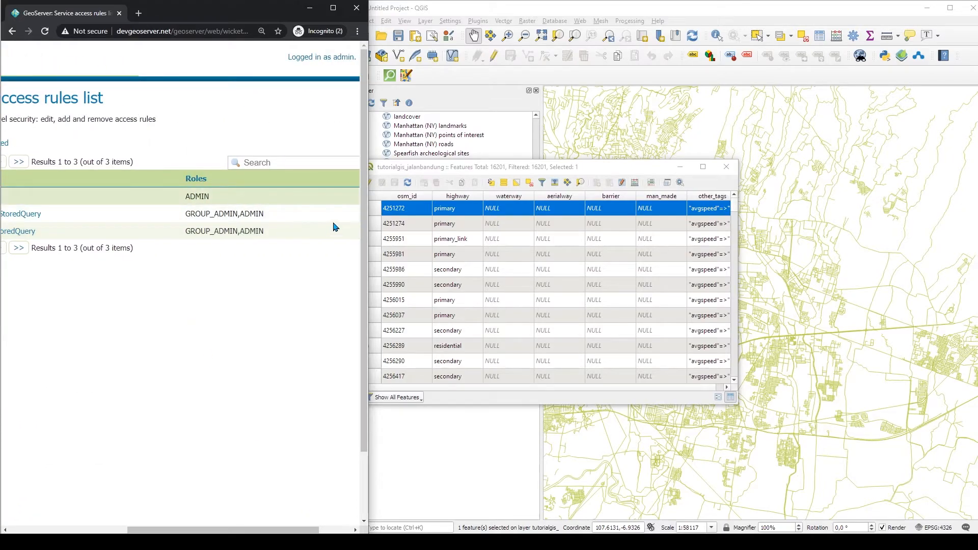
Toggle editing on the layer in the attribute table and zoom the map to the selected feature
{"action": "left_click", "coordinate": [501, 212]}
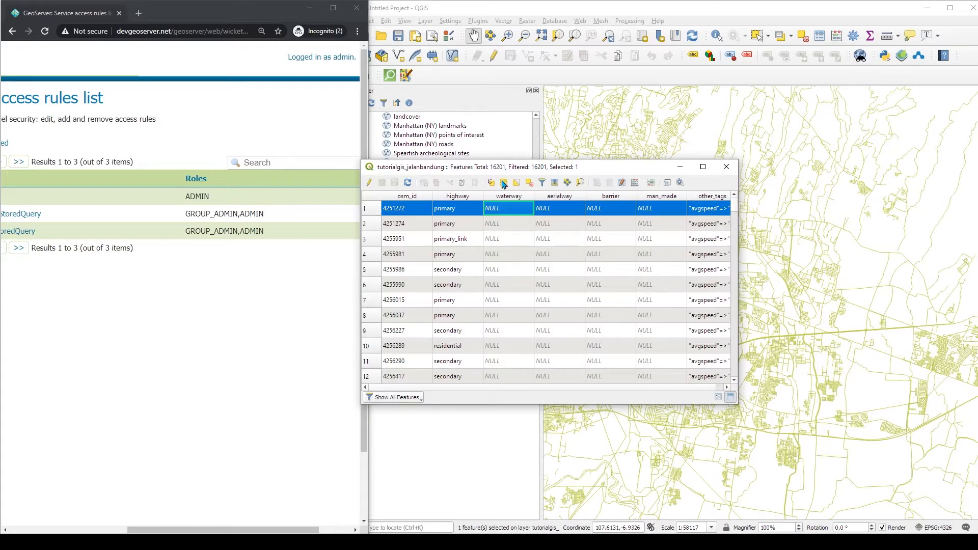
{"action": "left_click", "coordinate": [369, 183]}
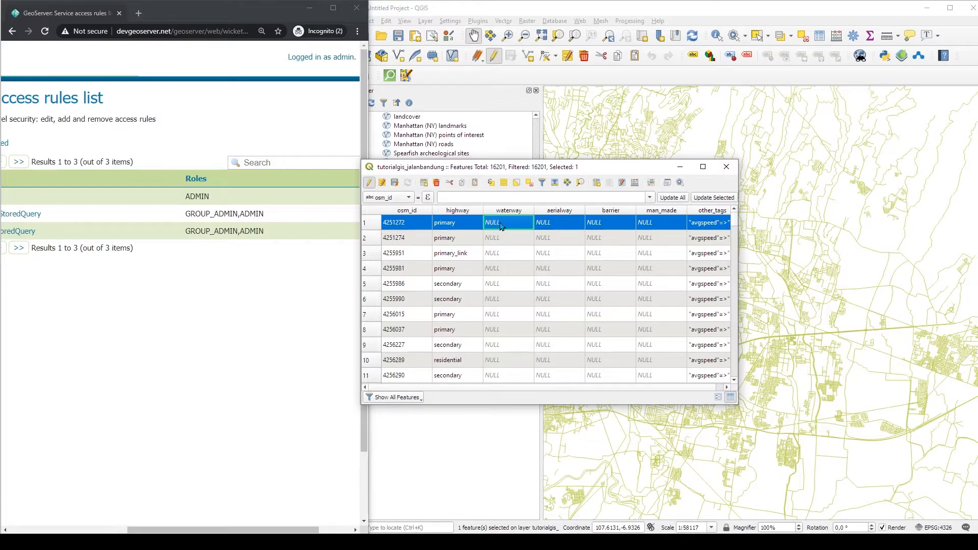
{"action": "left_click", "coordinate": [580, 183]}
{"action": "scroll", "coordinate": [814, 301], "scroll_direction": "down", "scroll_amount": 5}
{"action": "scroll", "coordinate": [814, 300], "scroll_direction": "up", "scroll_amount": 2}
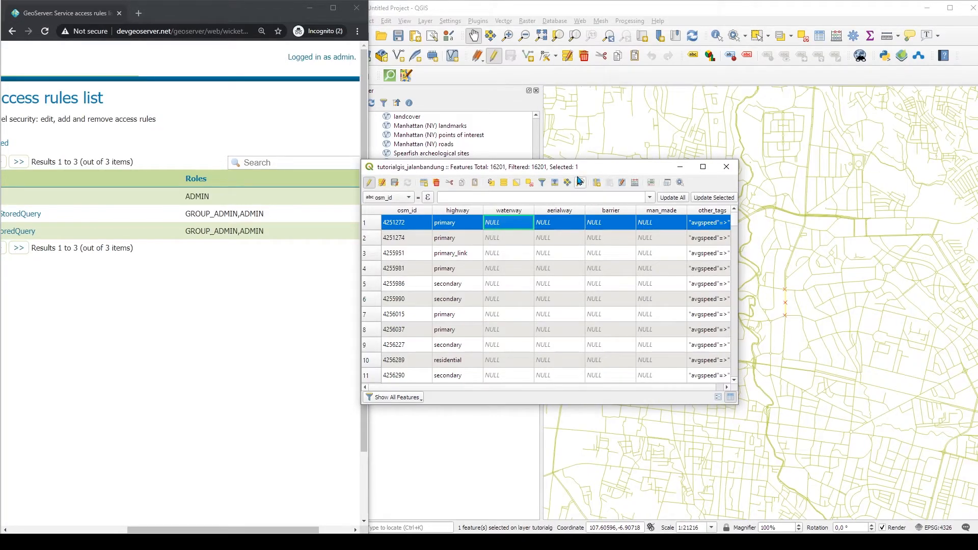
{"action": "left_click_drag", "start_coordinate": [581, 173], "coordinate": [339, 160]}
{"action": "scroll", "coordinate": [690, 299], "scroll_direction": "up", "scroll_amount": 2}
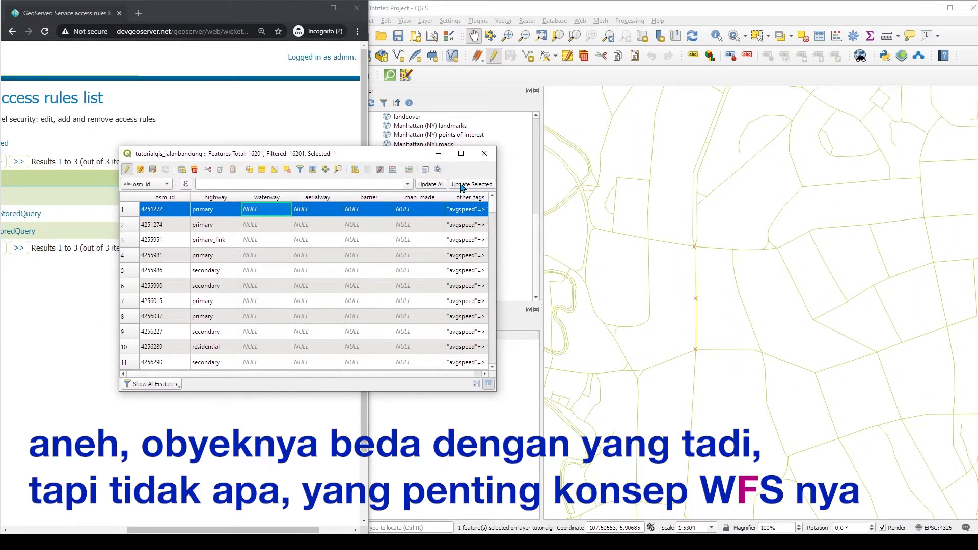
{"action": "left_click_drag", "start_coordinate": [385, 159], "coordinate": [253, 93]}
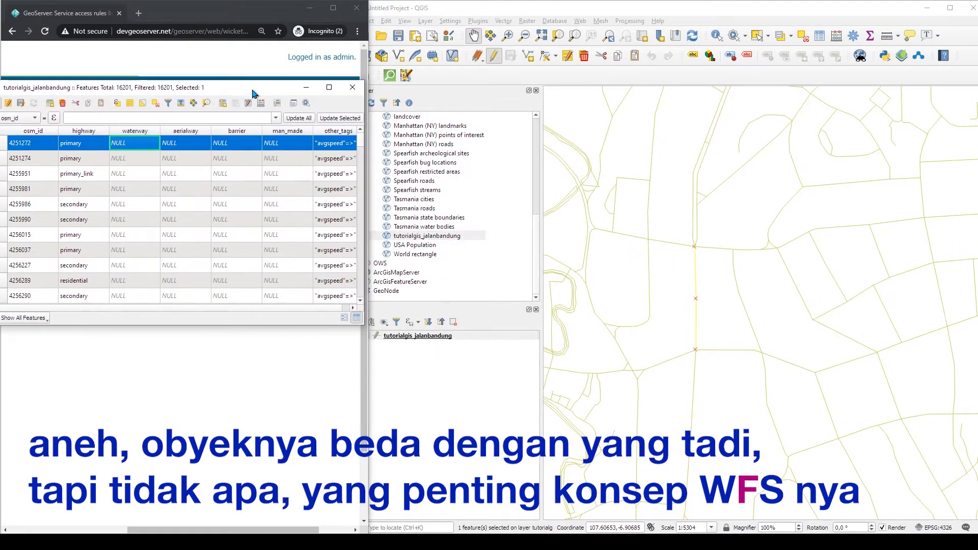
Change the layer's line symbol colour to red, increase its width, and apply the properties
{"action": "left_click", "coordinate": [429, 336]}
{"action": "double_click", "coordinate": [429, 337]}
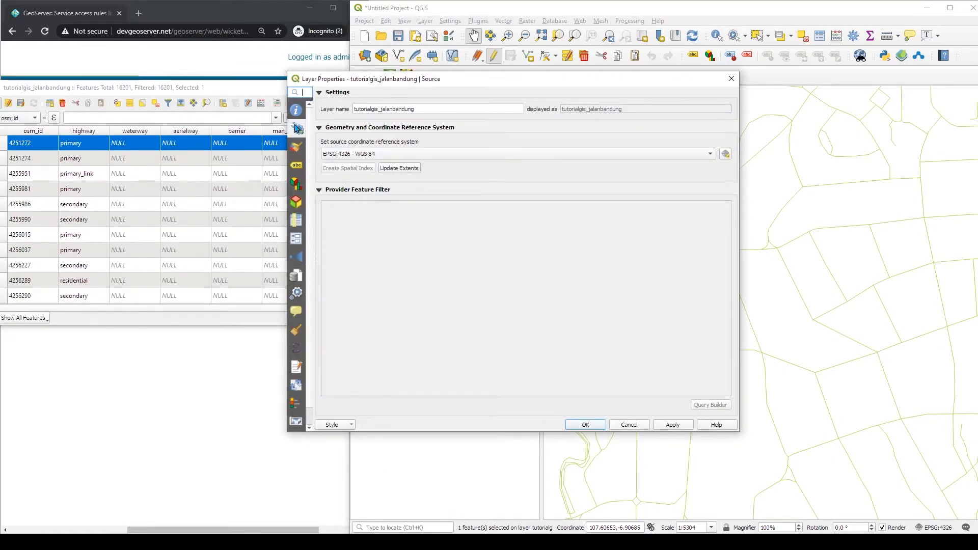
{"action": "left_click", "coordinate": [297, 148]}
{"action": "left_click", "coordinate": [429, 212]}
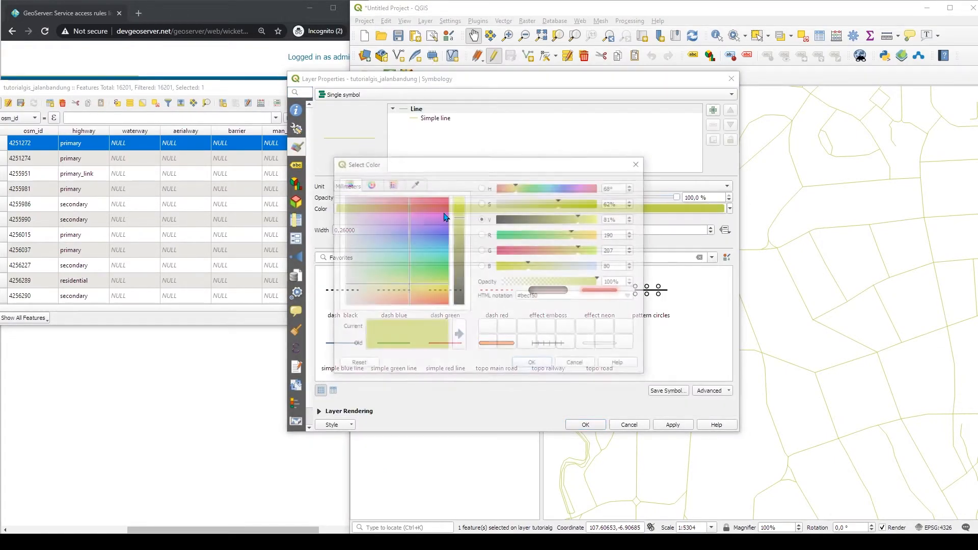
{"action": "left_click", "coordinate": [447, 198]}
{"action": "left_click", "coordinate": [533, 365]}
{"action": "left_click", "coordinate": [711, 228]}
{"action": "left_click", "coordinate": [710, 228]}
{"action": "left_click", "coordinate": [591, 427]}
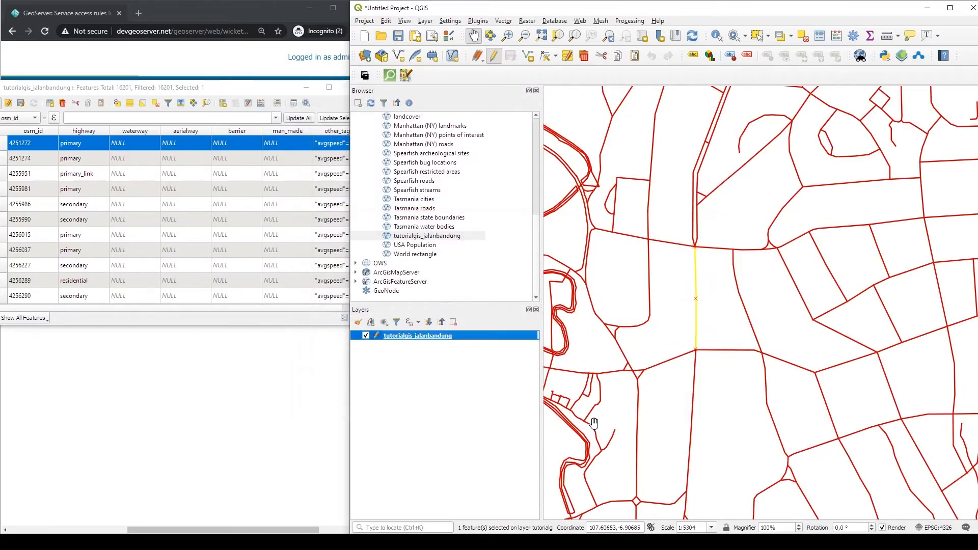
Set the first feature's waterway value to Test123 in the attribute table and toggle editing off to save it
{"action": "scroll", "coordinate": [693, 304], "scroll_direction": "up", "scroll_amount": 2}
{"action": "scroll", "coordinate": [679, 301], "scroll_direction": "down", "scroll_amount": 2}
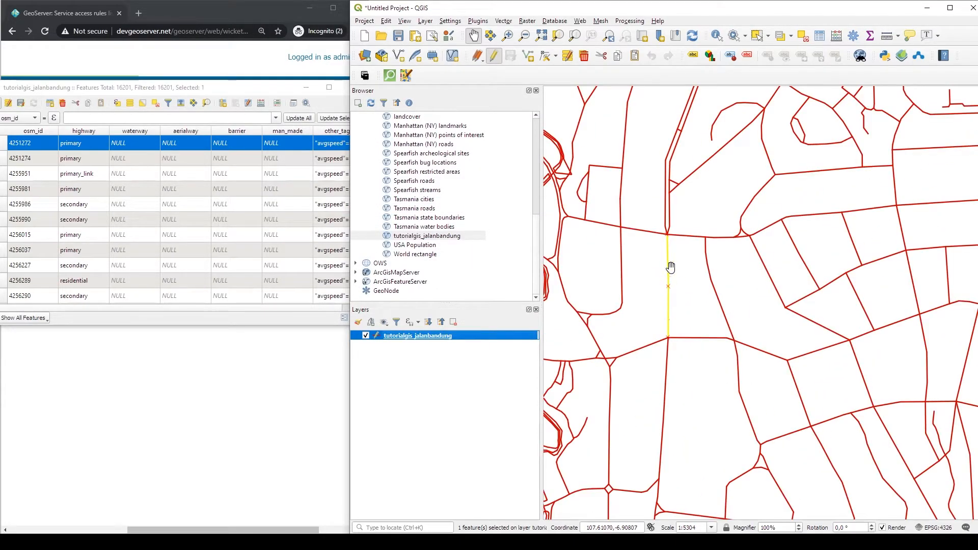
{"action": "left_click_drag", "start_coordinate": [245, 88], "coordinate": [415, 167]}
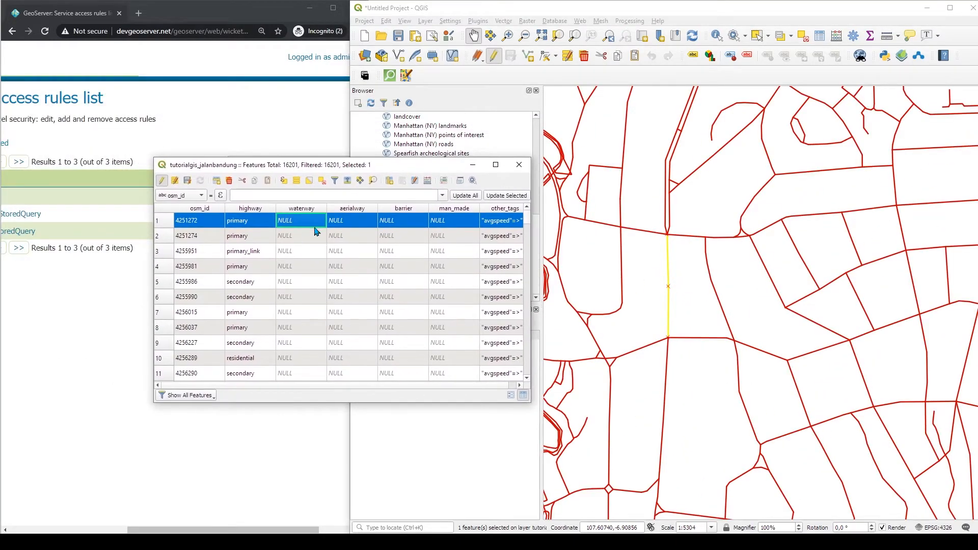
{"action": "double_click", "coordinate": [296, 225]}
{"action": "type", "text": "Test123"}
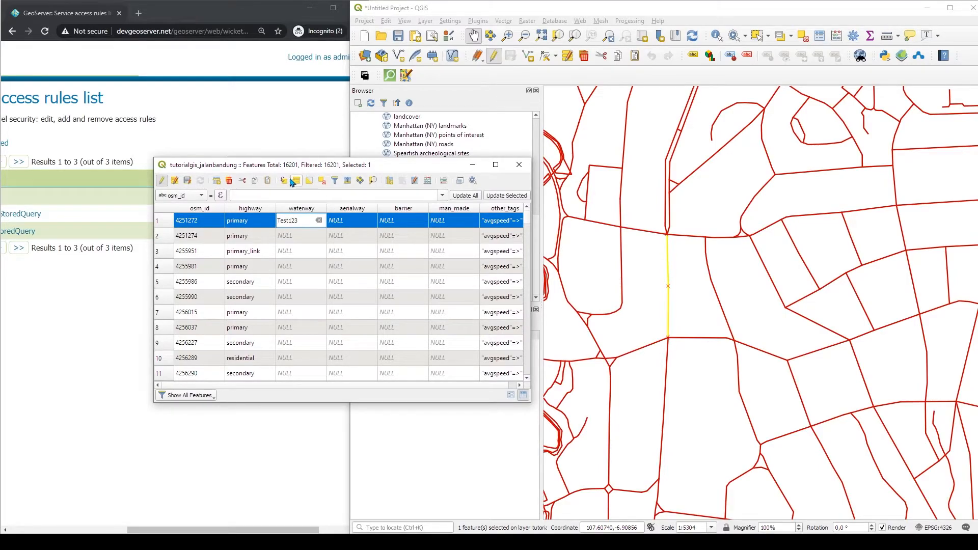
{"action": "left_click_drag", "start_coordinate": [296, 167], "coordinate": [350, 218]}
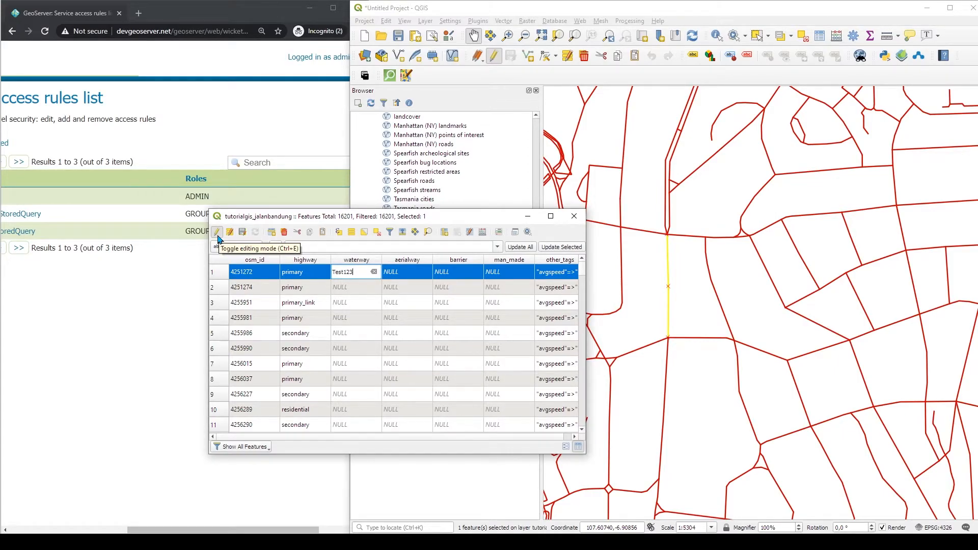
{"action": "left_click", "coordinate": [217, 233]}
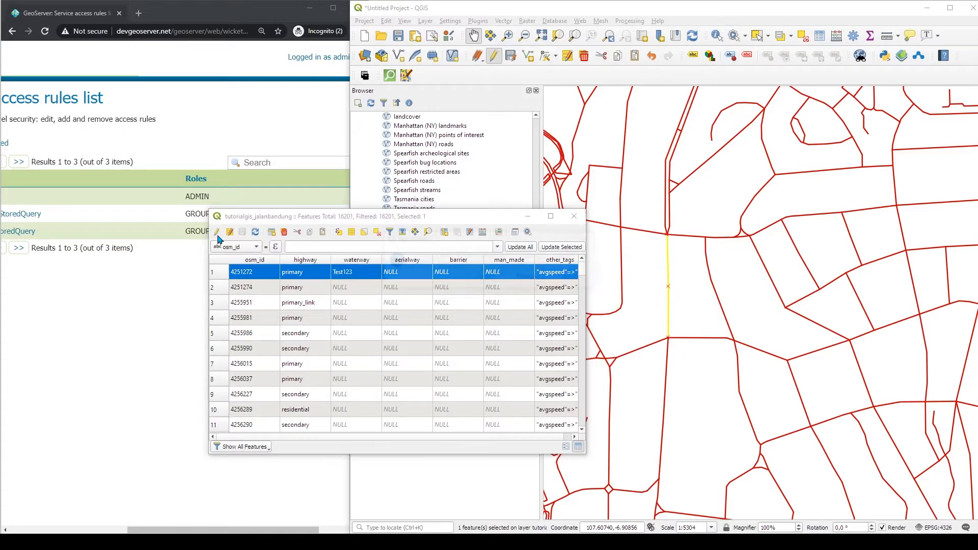
{"action": "left_click", "coordinate": [484, 277]}
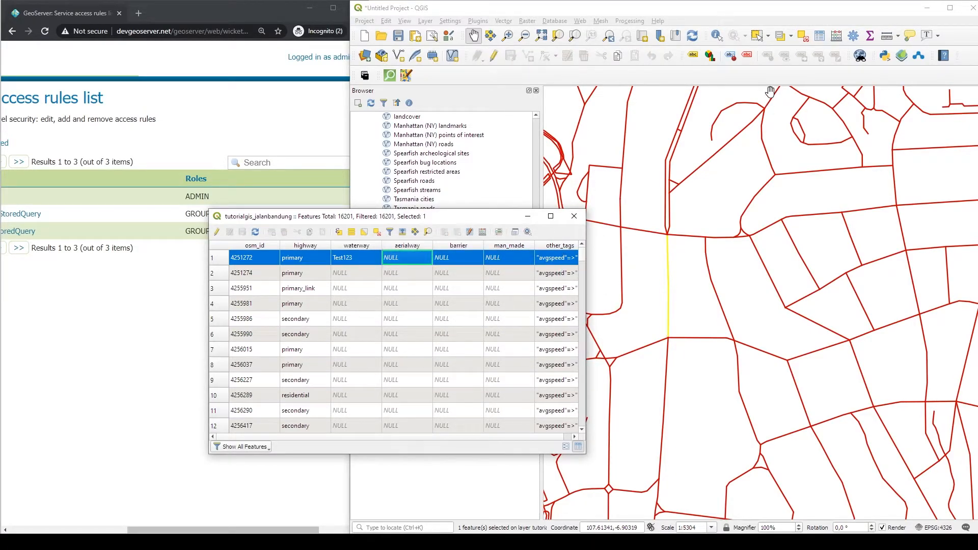
Identify the edited road on the map to check its waterway attribute, and close the attribute table
{"action": "left_click", "coordinate": [717, 37]}
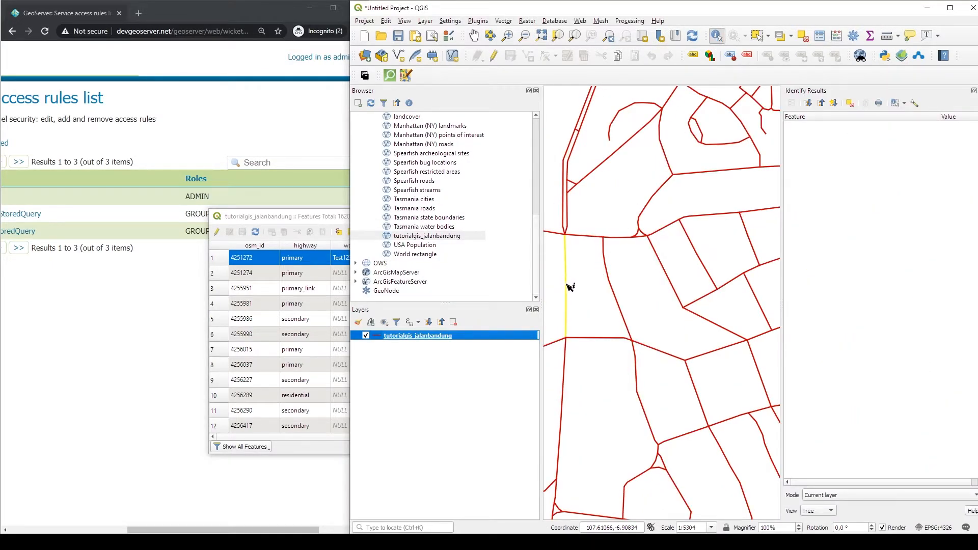
{"action": "left_click", "coordinate": [567, 285]}
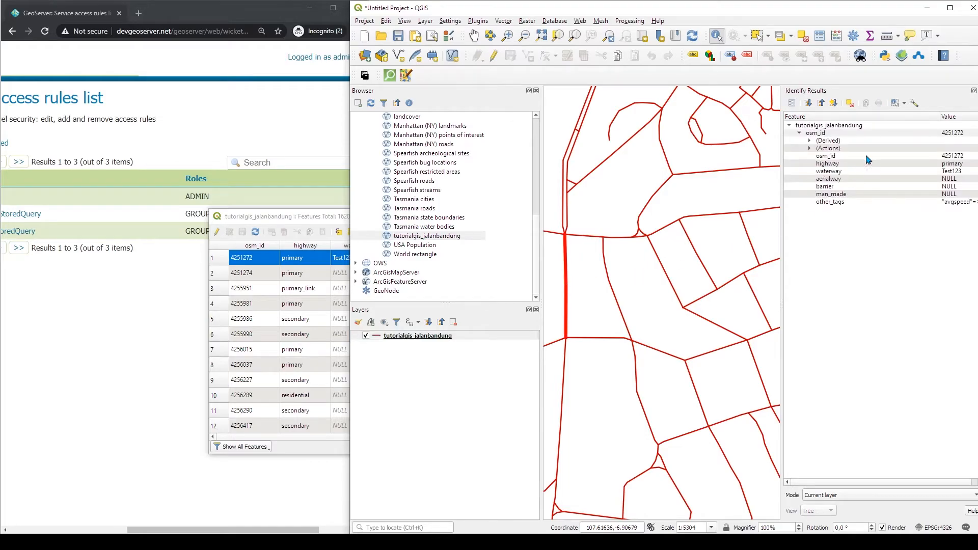
{"action": "left_click", "coordinate": [824, 172]}
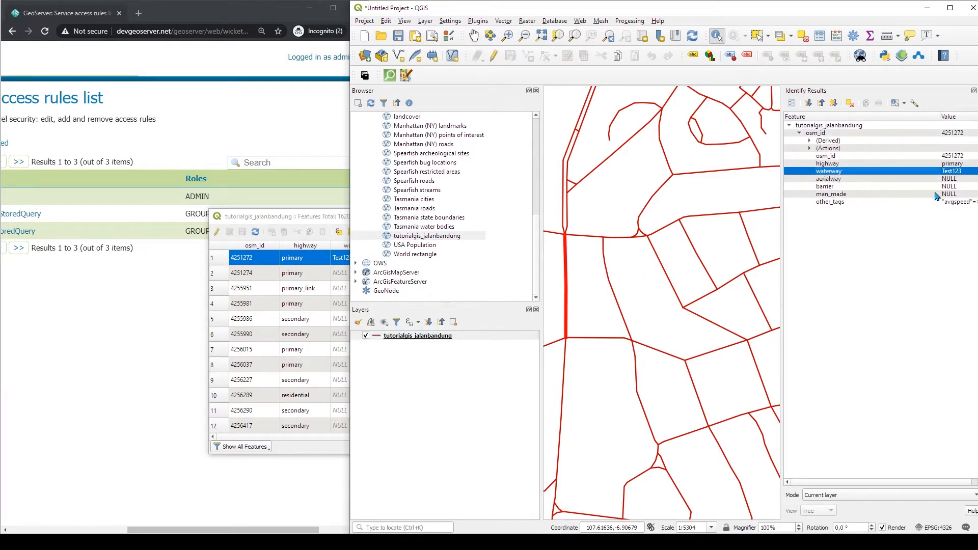
{"action": "left_click", "coordinate": [322, 219]}
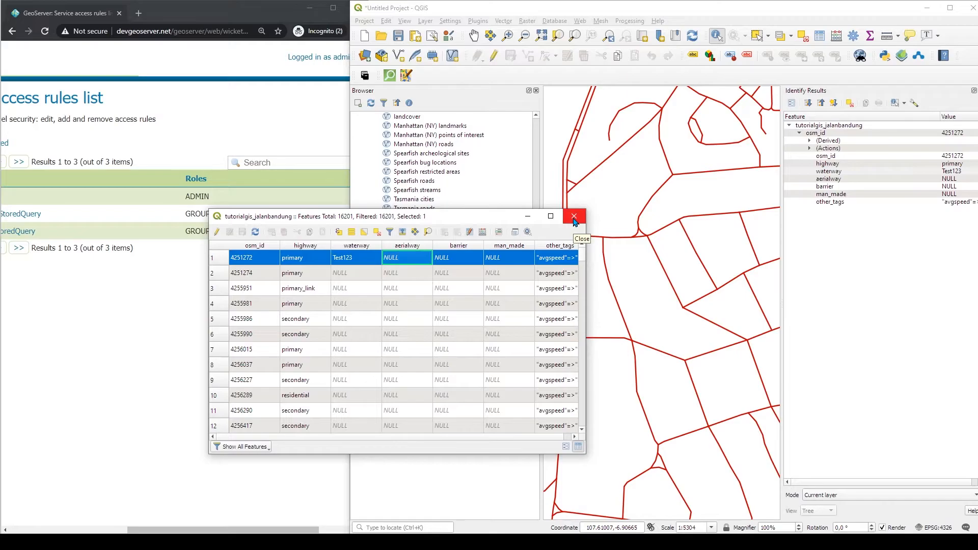
{"action": "left_click", "coordinate": [574, 218]}
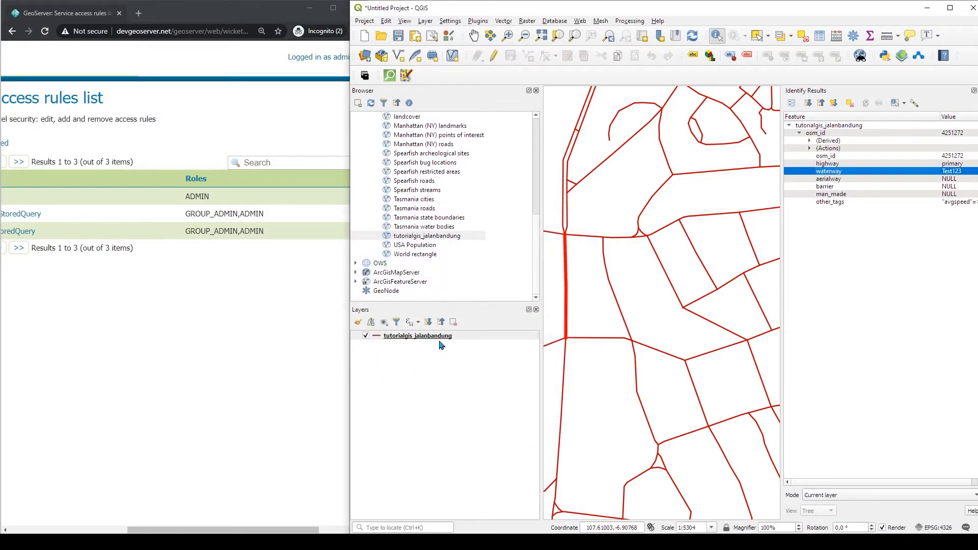
Open the GeoServer welcome page and copy the link address of the WCS 1.0.0 capabilities
{"action": "left_click", "coordinate": [283, 346]}
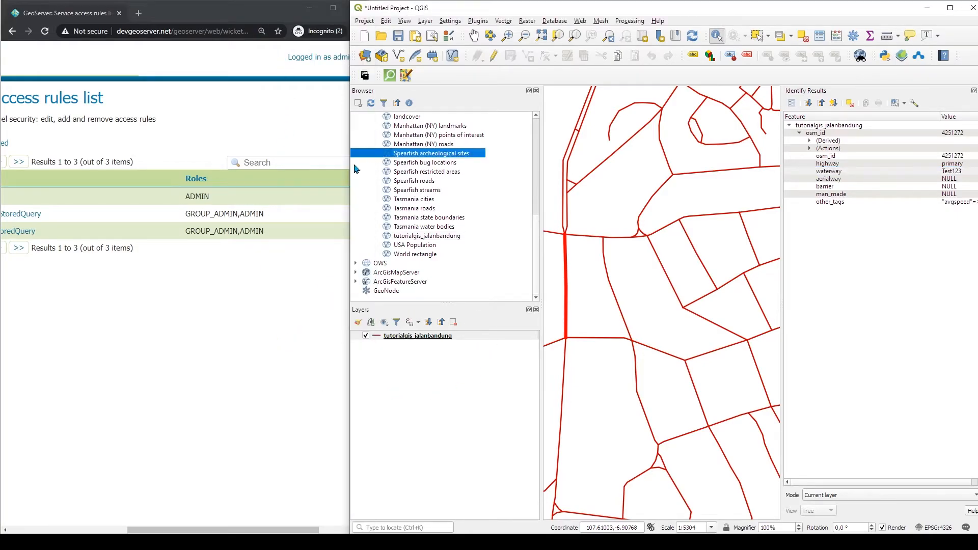
{"action": "left_click_drag", "start_coordinate": [370, 349], "coordinate": [529, 346]}
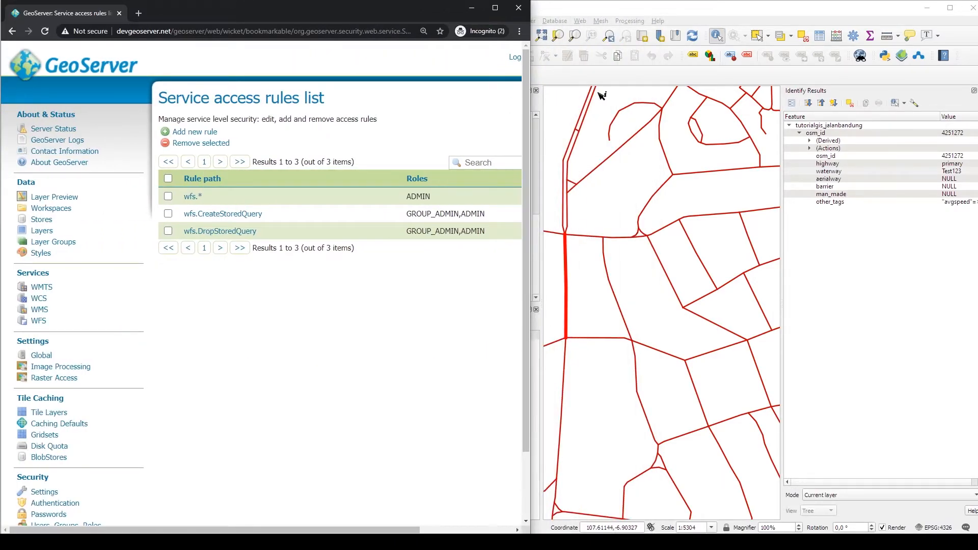
{"action": "left_click", "coordinate": [603, 13]}
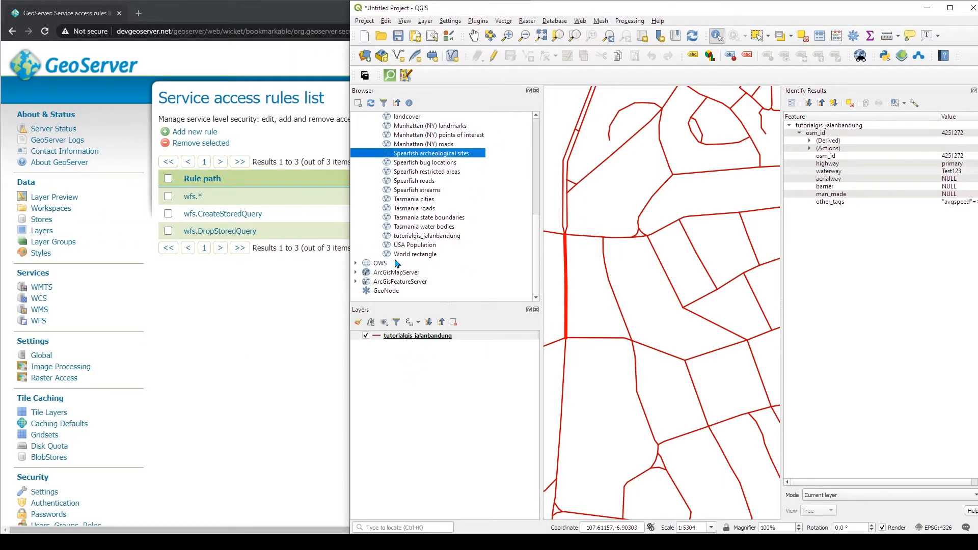
{"action": "left_click", "coordinate": [207, 465]}
{"action": "left_click", "coordinate": [98, 68]}
{"action": "left_click_drag", "start_coordinate": [410, 529], "coordinate": [507, 529]}
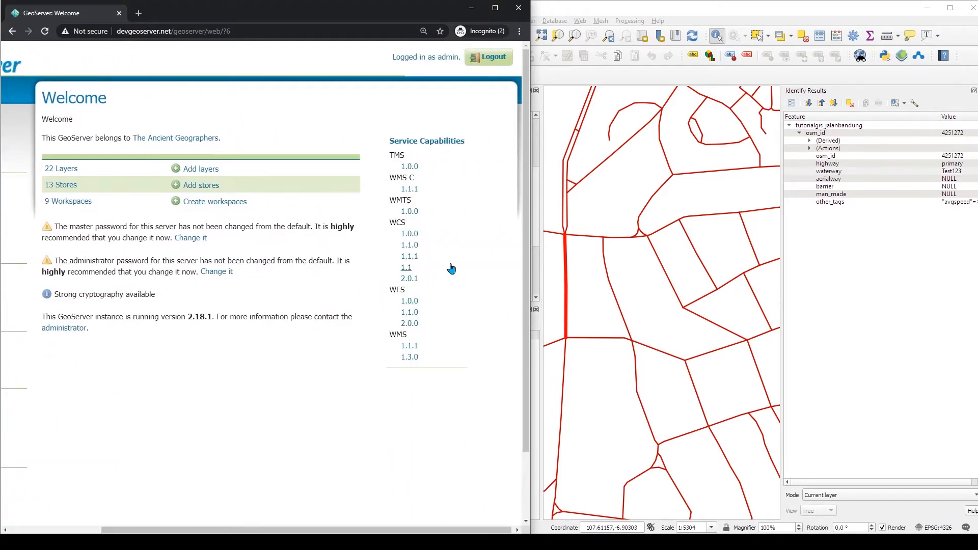
{"action": "right_click", "coordinate": [411, 235]}
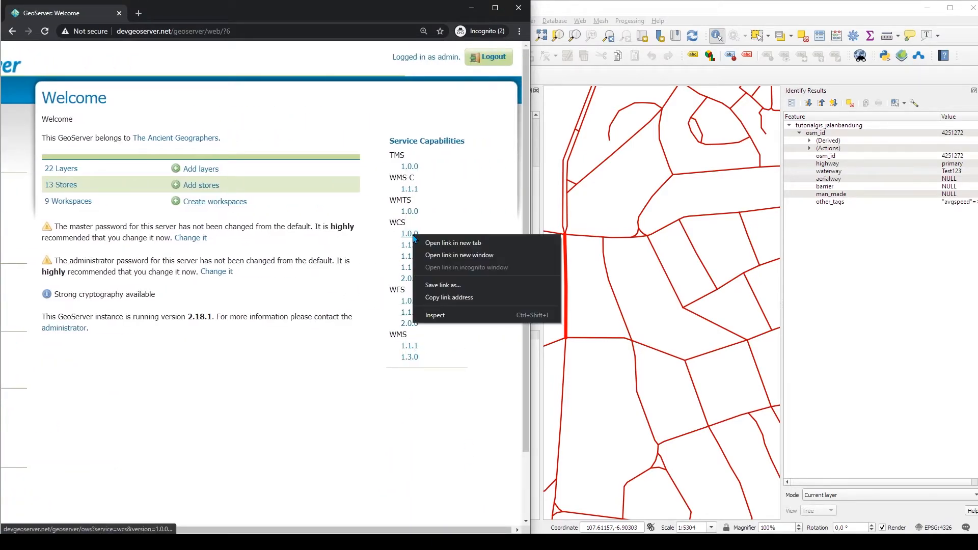
{"action": "left_click", "coordinate": [450, 301]}
{"action": "left_click", "coordinate": [621, 9]}
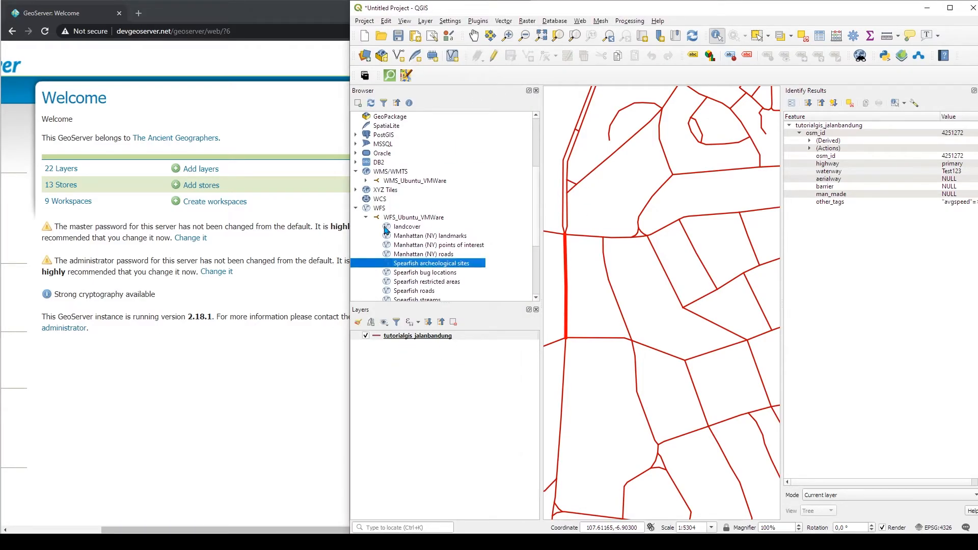
Create a new WCS connection named WCS_Ubuntu_VMWare using the copied capabilities URL
{"action": "left_click", "coordinate": [357, 209]}
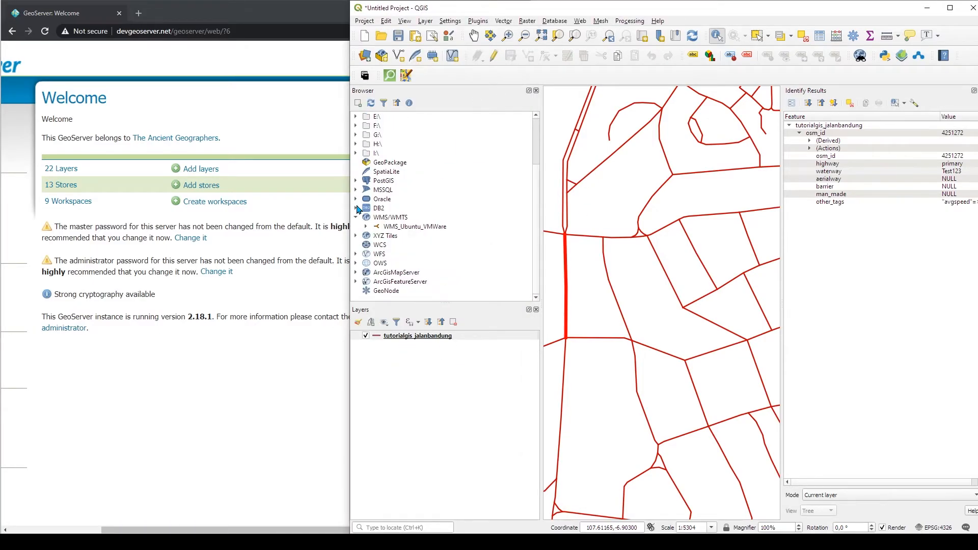
{"action": "right_click", "coordinate": [375, 246]}
{"action": "left_click", "coordinate": [394, 253]}
{"action": "left_click", "coordinate": [357, 180]}
{"action": "key", "text": "ctrl+v"}
{"action": "left_click", "coordinate": [359, 166]}
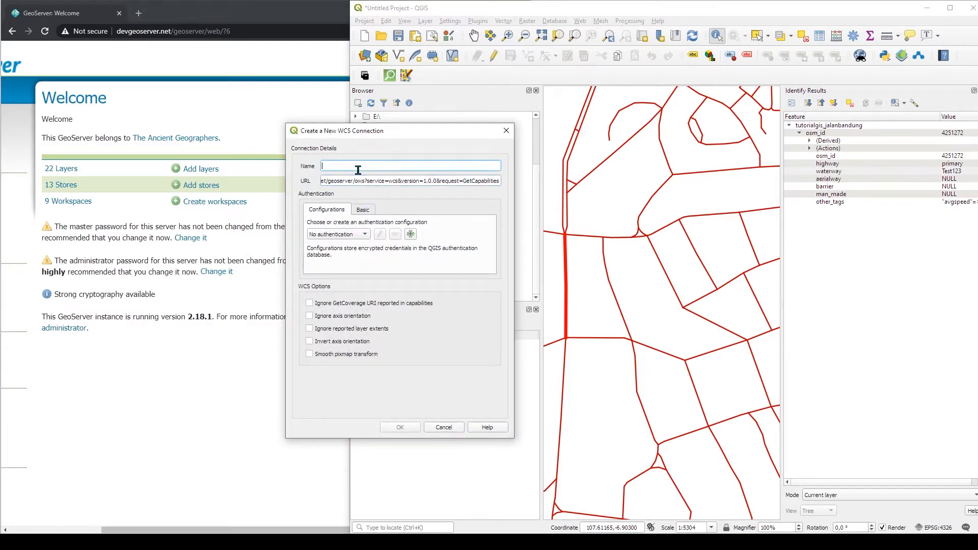
{"action": "type", "text": "WCS_Ubuntu_VMWare"}
Enter basic authentication with user name admin and the account password, then save the WCS connection
{"action": "left_click", "coordinate": [367, 209]}
{"action": "left_click", "coordinate": [363, 225]}
{"action": "type", "text": "admin"}
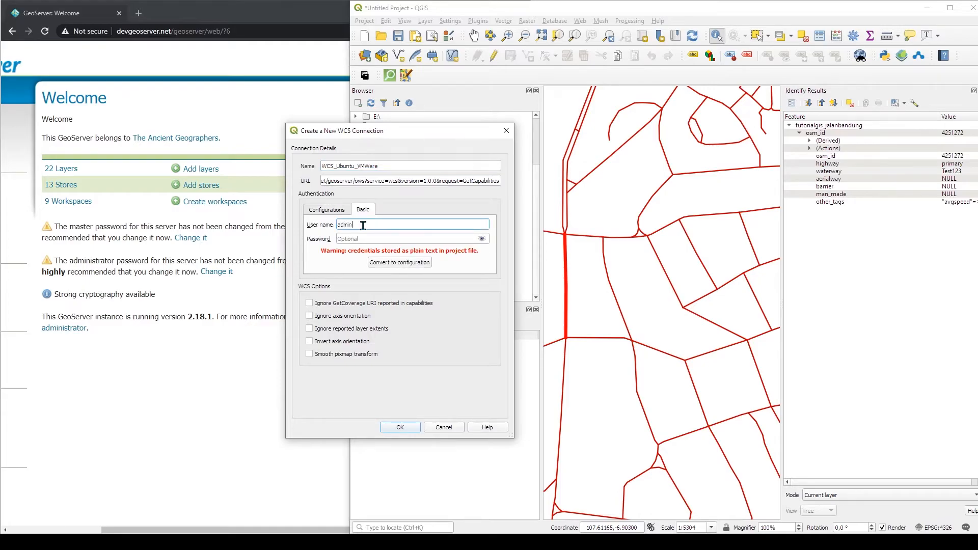
{"action": "key", "text": "Tab"}
{"action": "type", "text": "g"}
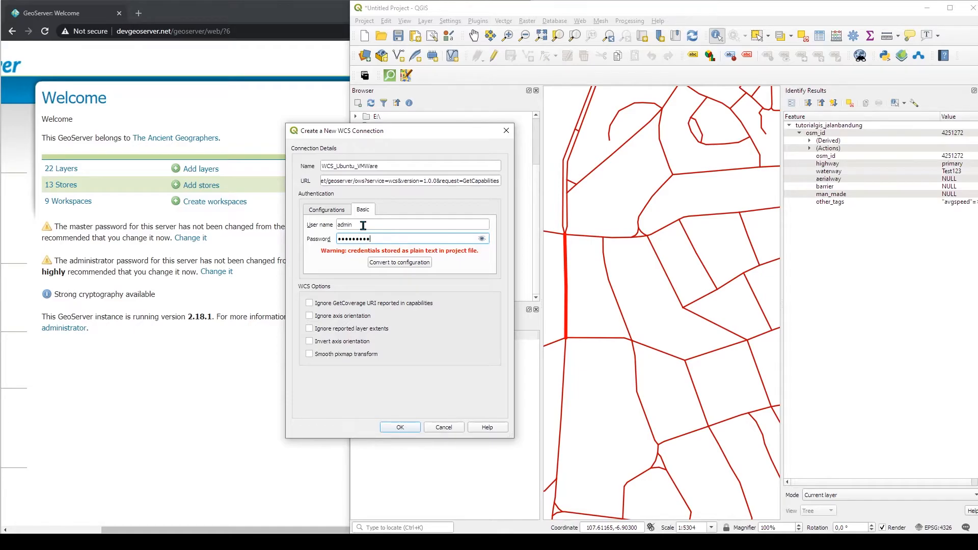
{"action": "left_click", "coordinate": [482, 240]}
{"action": "left_click", "coordinate": [410, 430]}
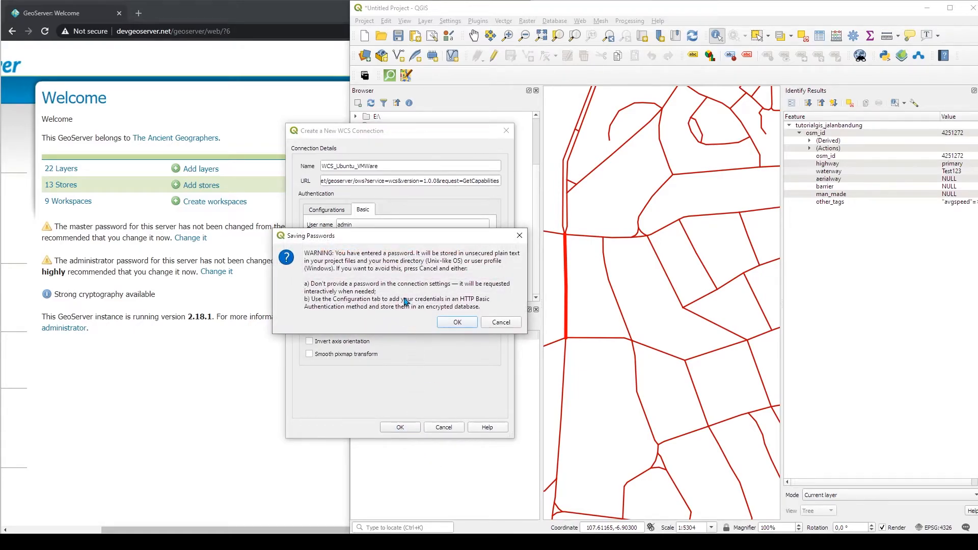
{"action": "left_click_drag", "start_coordinate": [376, 241], "coordinate": [376, 277]}
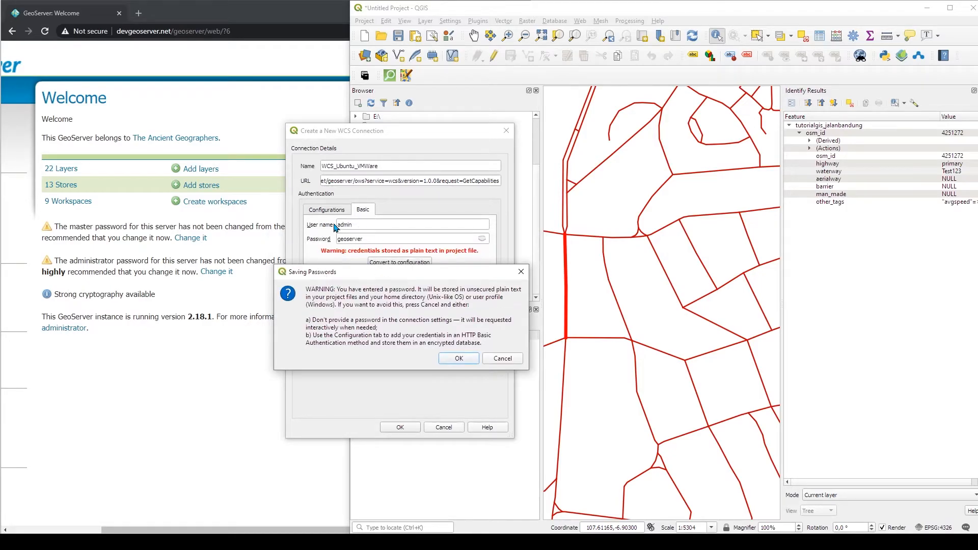
{"action": "left_click", "coordinate": [459, 358]}
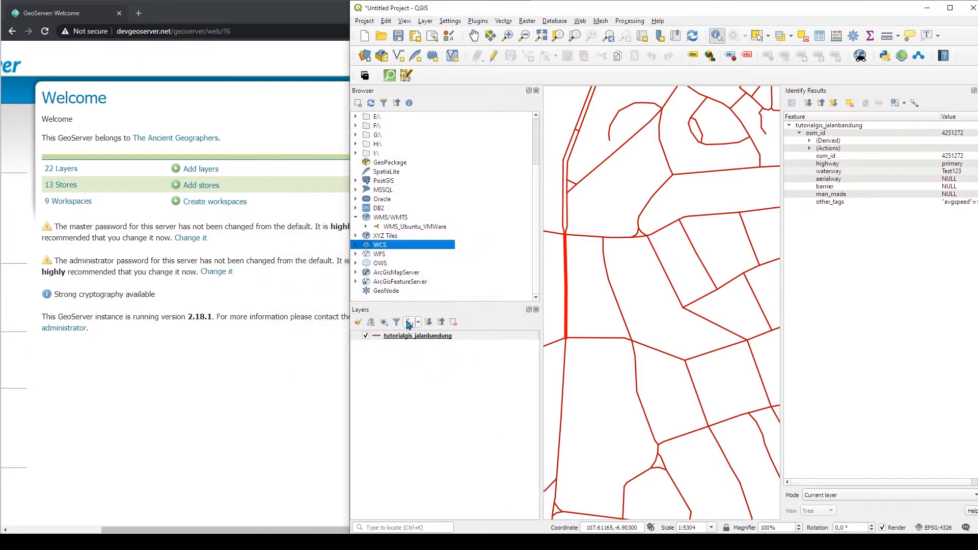
Add the srtm_58_14 coverage from the WCS_Ubuntu_VMWare connection to the map
{"action": "left_click", "coordinate": [357, 245]}
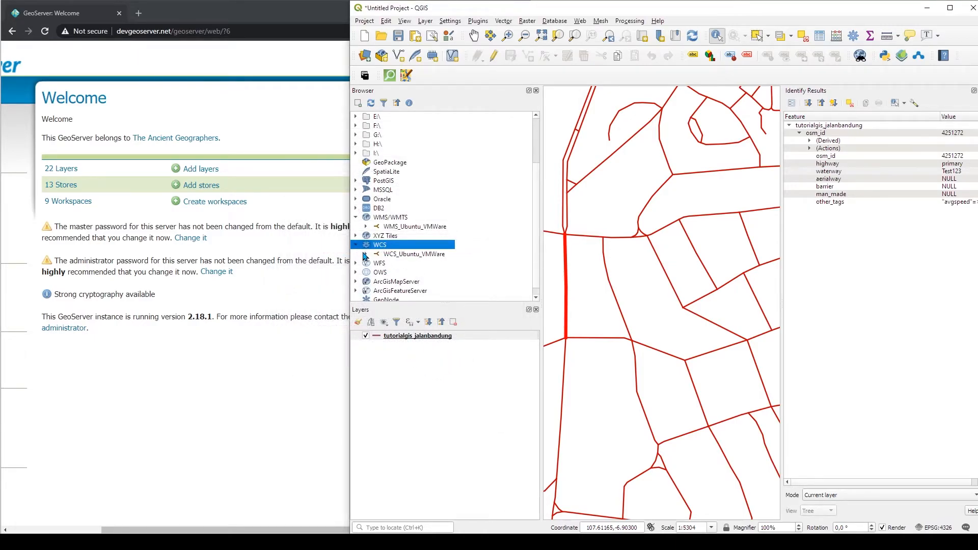
{"action": "left_click", "coordinate": [366, 254]}
{"action": "scroll", "coordinate": [431, 281], "scroll_direction": "down", "scroll_amount": 2}
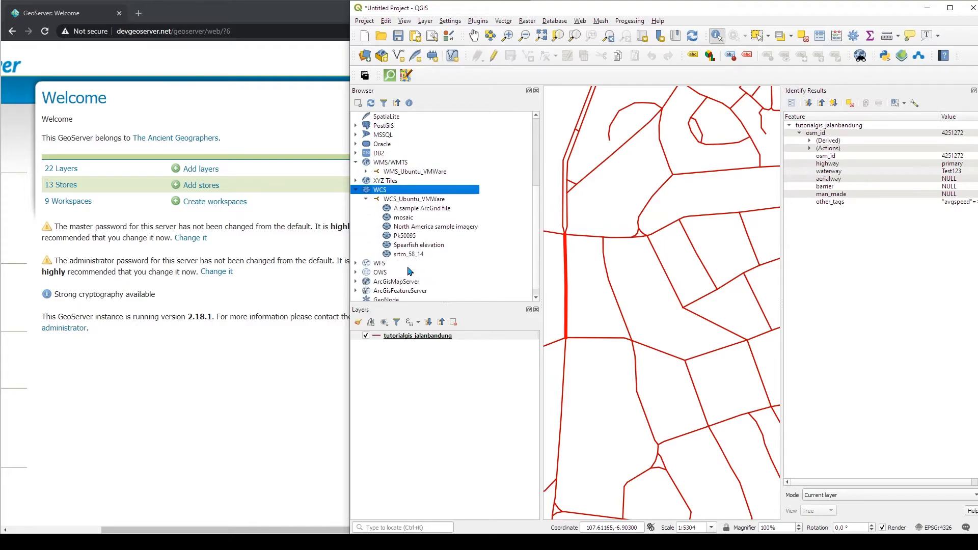
{"action": "left_click_drag", "start_coordinate": [403, 256], "coordinate": [422, 361]}
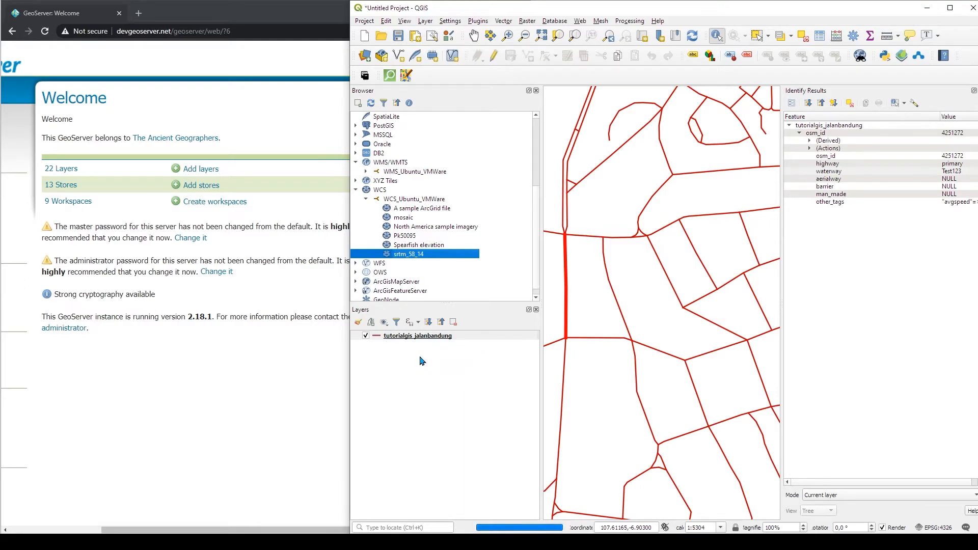
Hide the tutorialgis_jalanbandung layer to view the srtm_58_14 elevation raster
{"action": "left_click", "coordinate": [950, 7]}
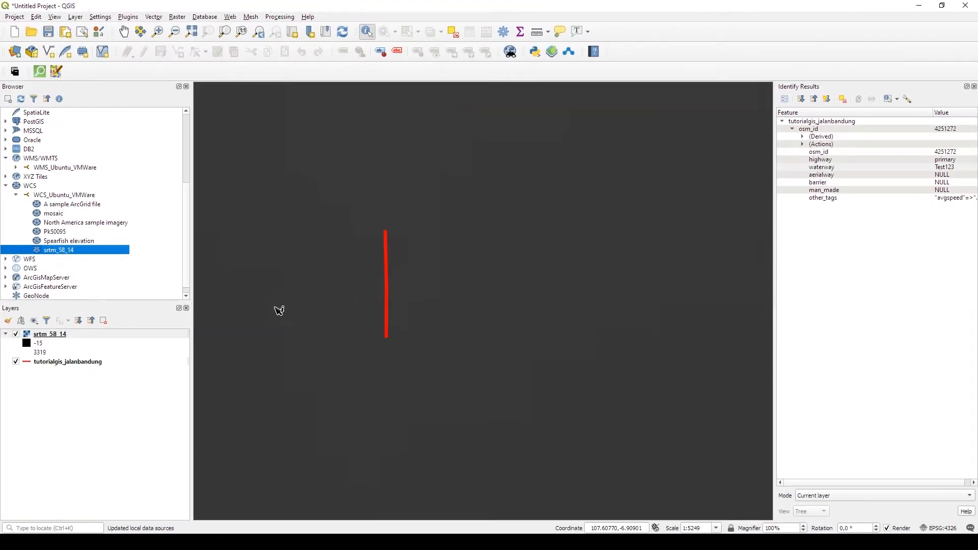
{"action": "left_click", "coordinate": [16, 361]}
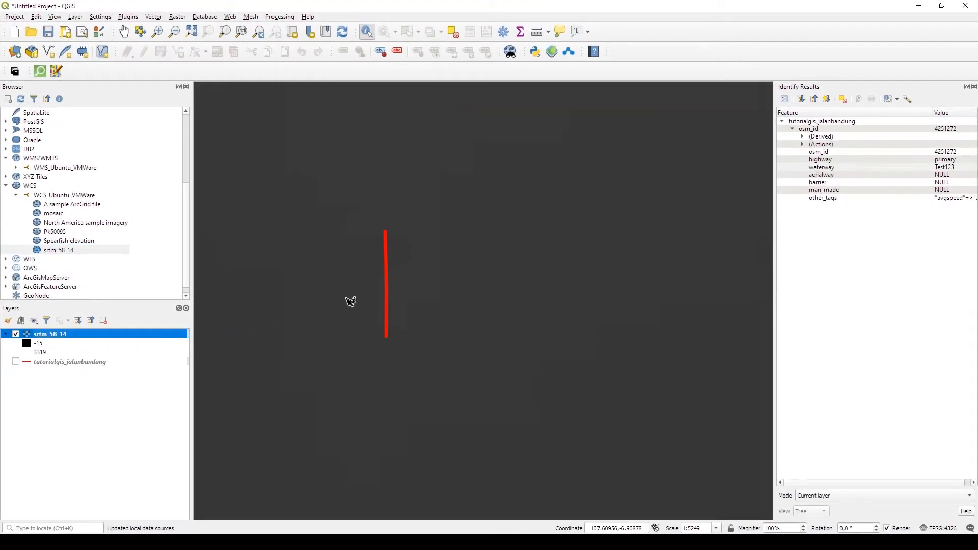
{"action": "scroll", "coordinate": [431, 300], "scroll_direction": "down", "scroll_amount": 10}
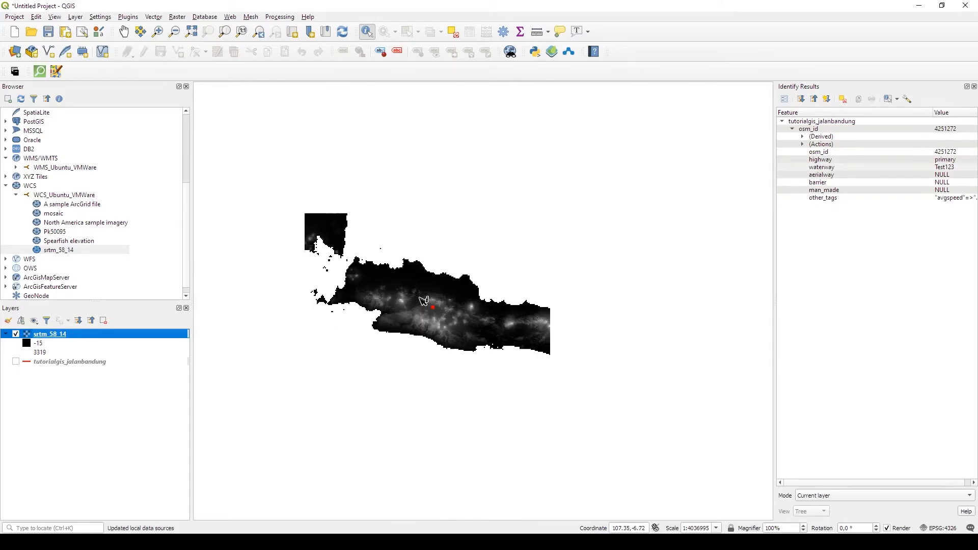
{"action": "scroll", "coordinate": [424, 300], "scroll_direction": "up", "scroll_amount": 1}
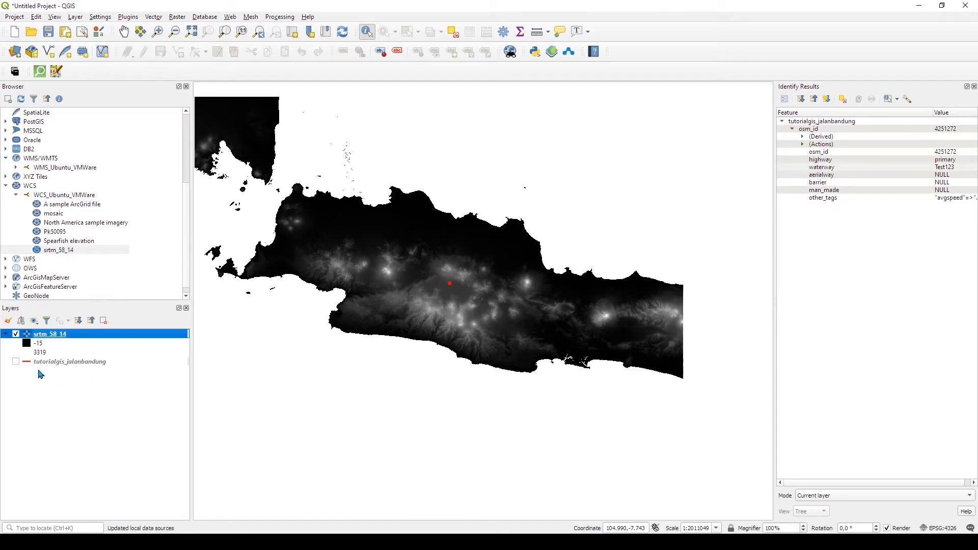
{"action": "left_click", "coordinate": [85, 388]}
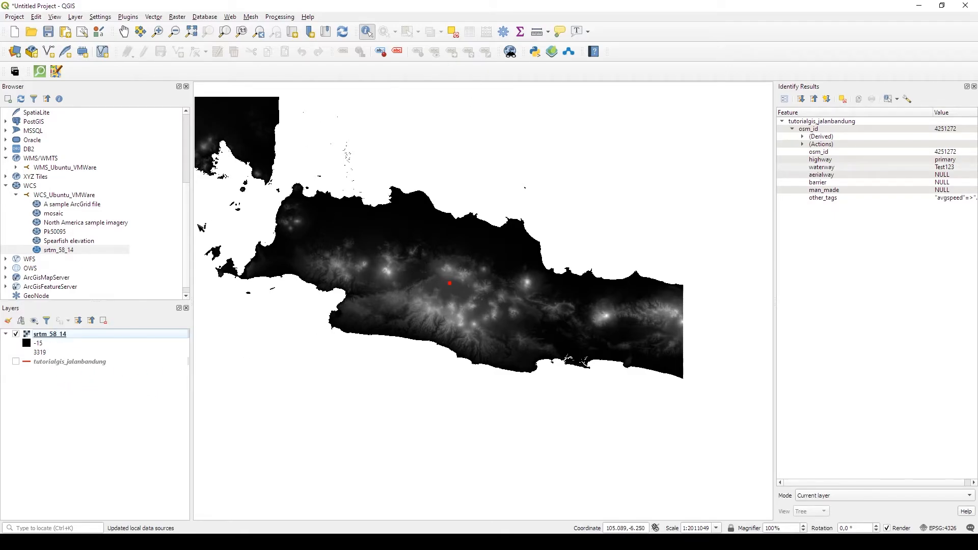
Open the srtm_58_14 layer properties to inspect its source settings, then close them
{"action": "right_click", "coordinate": [56, 334]}
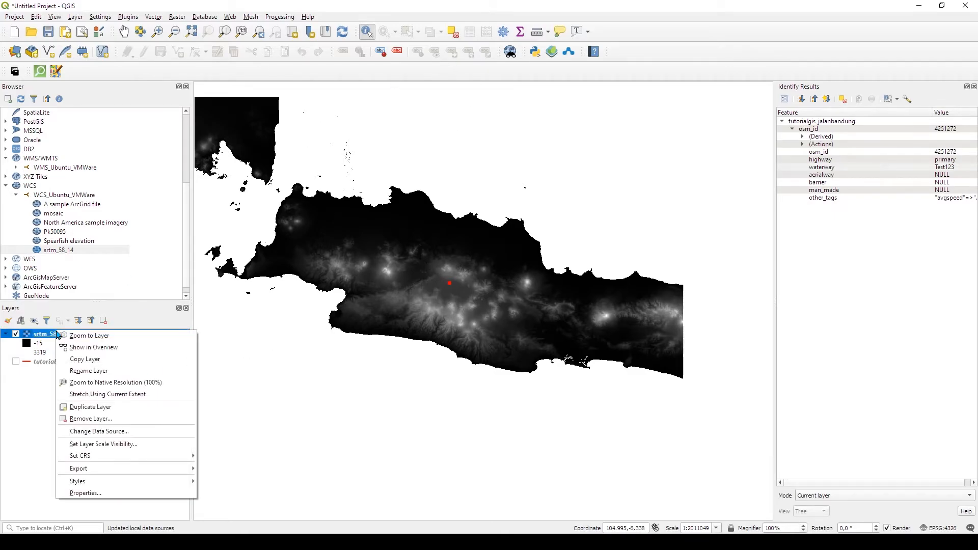
{"action": "left_click", "coordinate": [94, 493]}
{"action": "left_click", "coordinate": [339, 184]}
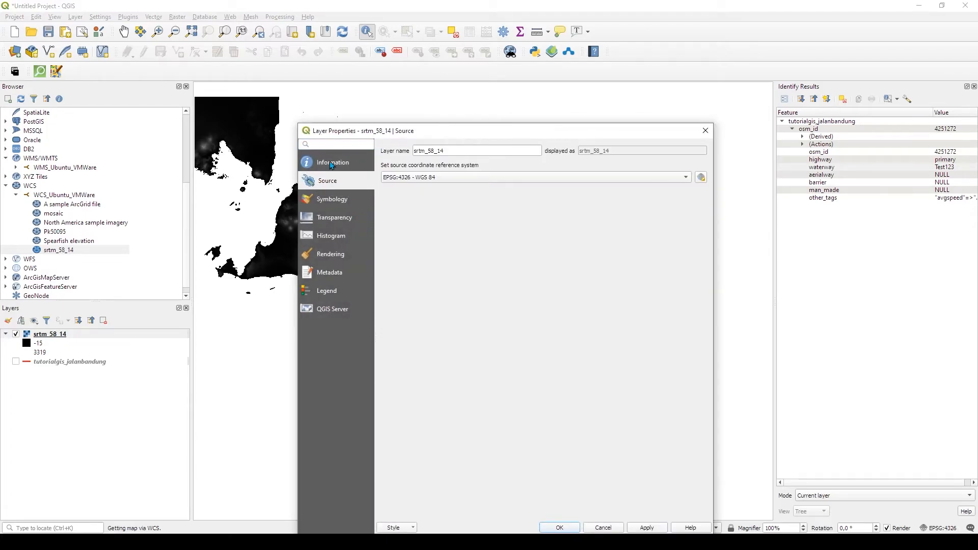
{"action": "left_click", "coordinate": [705, 131]}
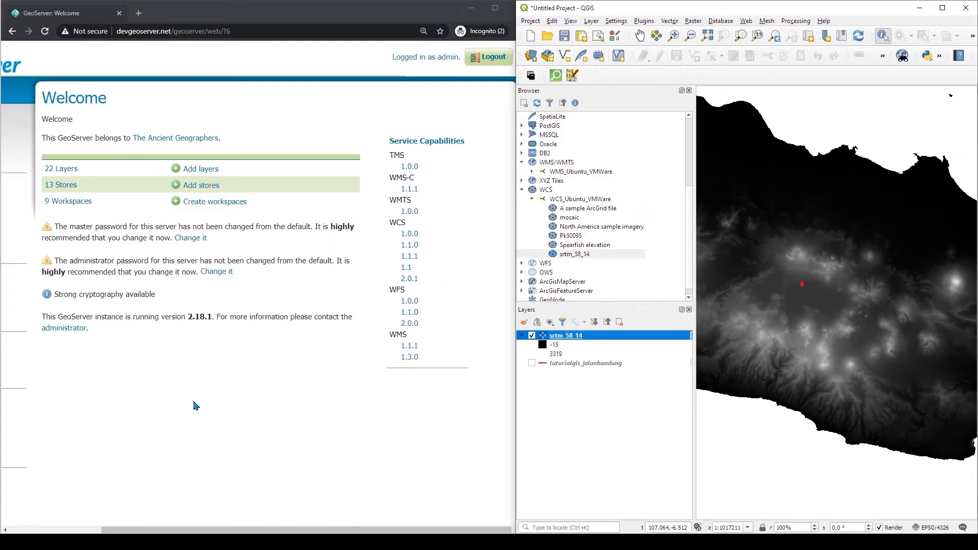
Review the GeoServer WMTS service settings and its workspace choices while collapsing the WCS group in the browser
{"action": "left_click", "coordinate": [46, 531]}
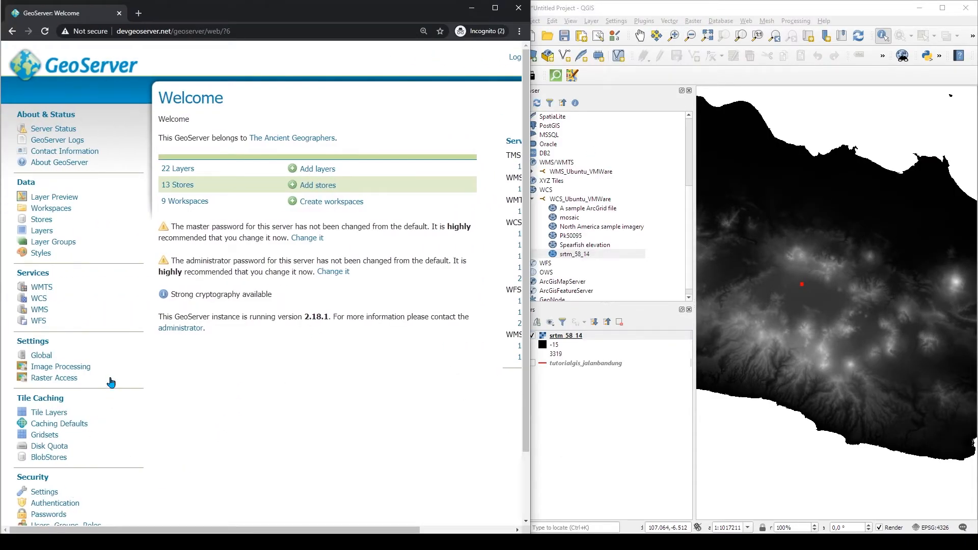
{"action": "left_click_drag", "start_coordinate": [18, 270], "coordinate": [49, 273]}
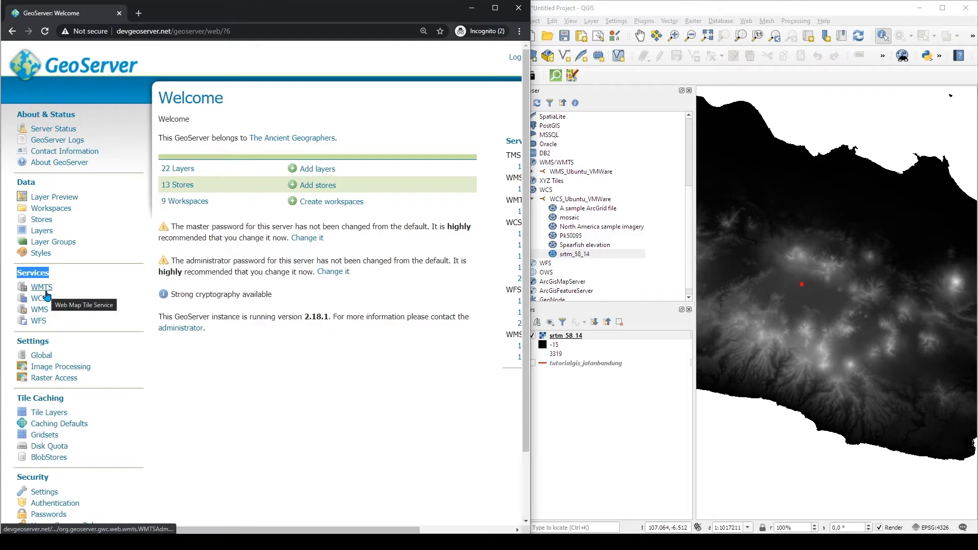
{"action": "left_click", "coordinate": [609, 412]}
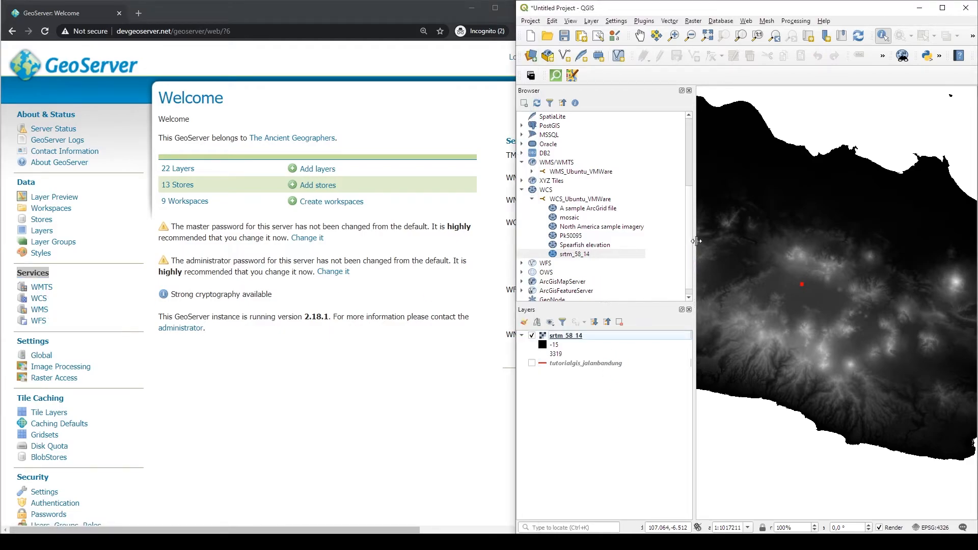
{"action": "double_click", "coordinate": [530, 188]}
{"action": "left_click", "coordinate": [562, 219]}
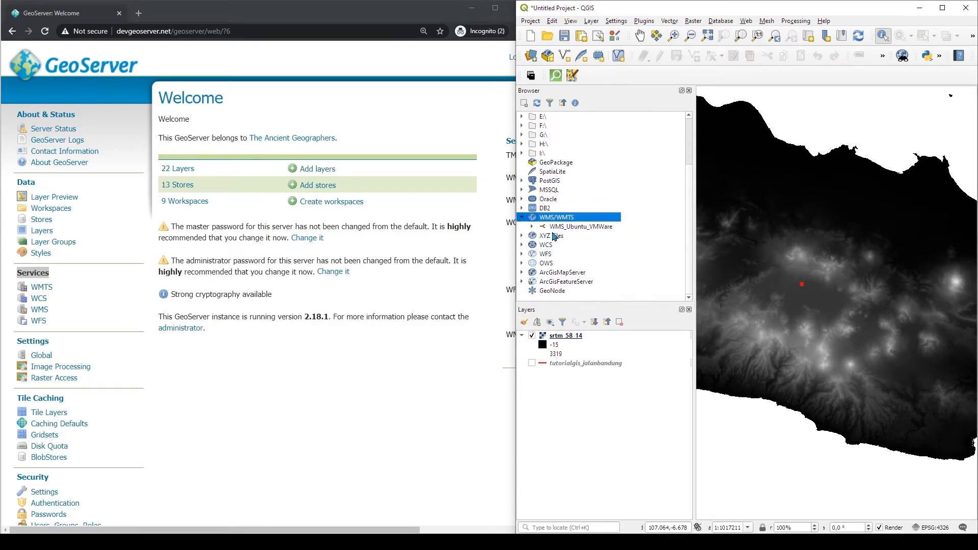
{"action": "left_click", "coordinate": [46, 289]}
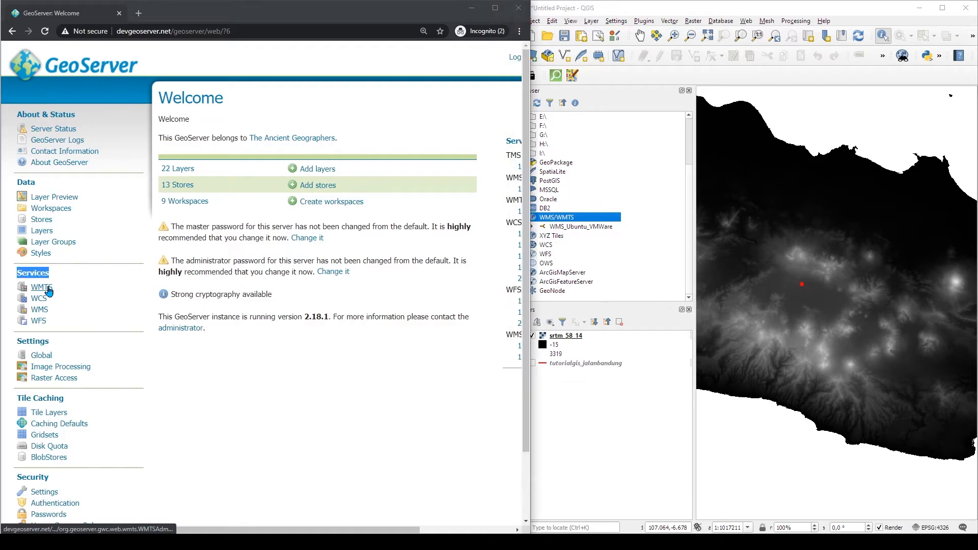
{"action": "left_click", "coordinate": [586, 229]}
{"action": "left_click", "coordinate": [236, 157]}
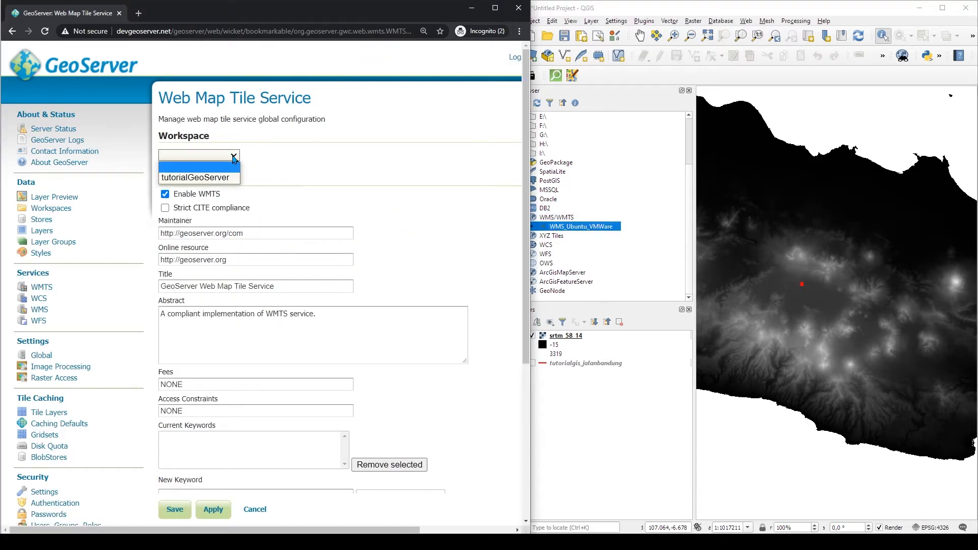
{"action": "left_click", "coordinate": [358, 156]}
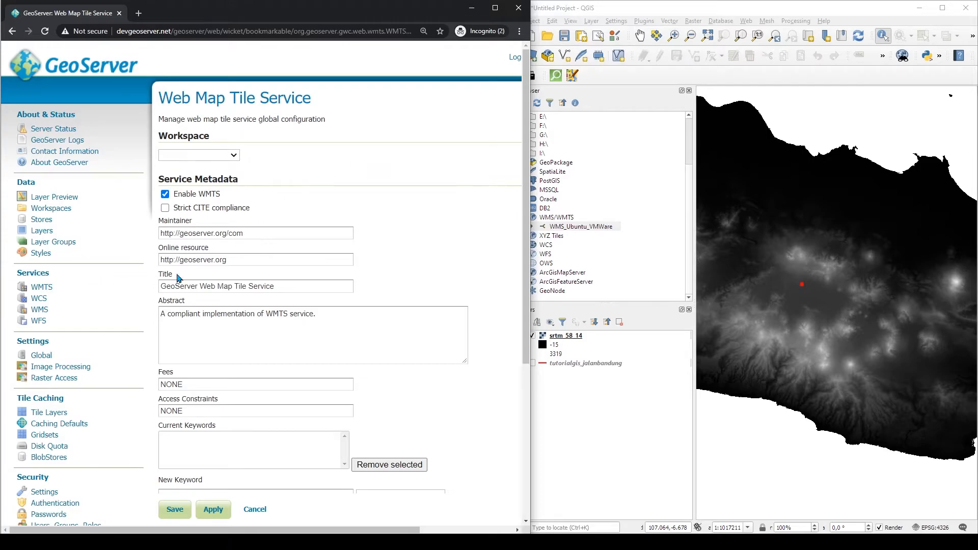
Open the GeoServer WMS service settings for the tutorialGeoServer workspace
{"action": "left_click", "coordinate": [38, 312]}
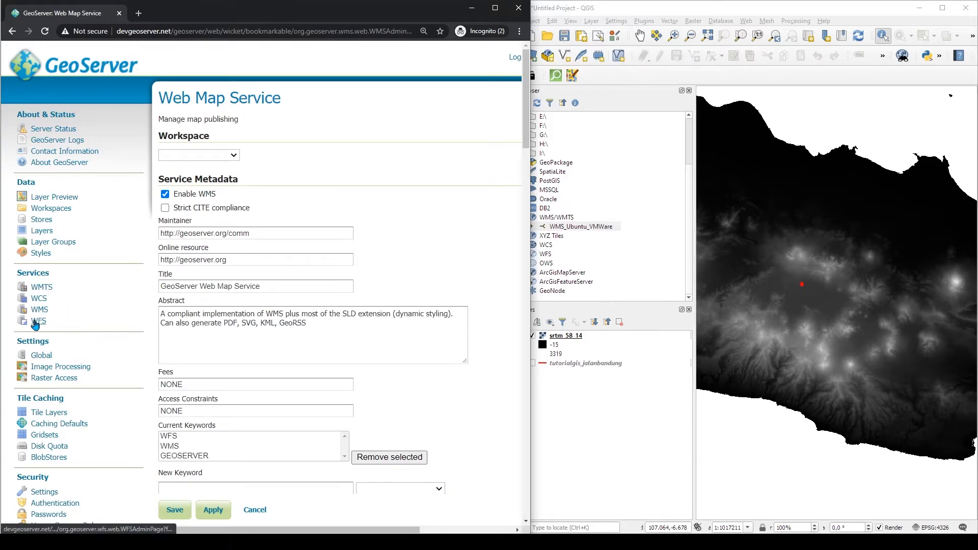
{"action": "left_click", "coordinate": [213, 159]}
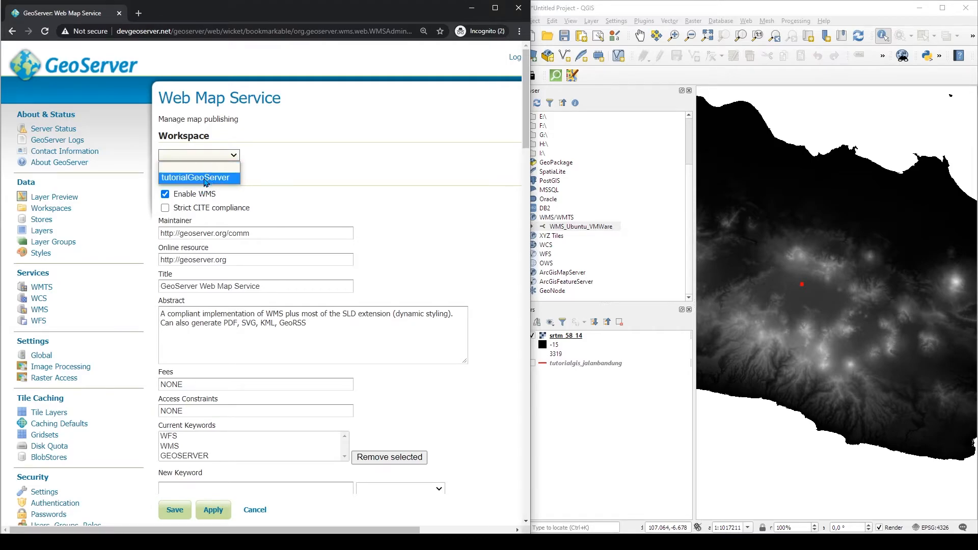
{"action": "left_click", "coordinate": [205, 179]}
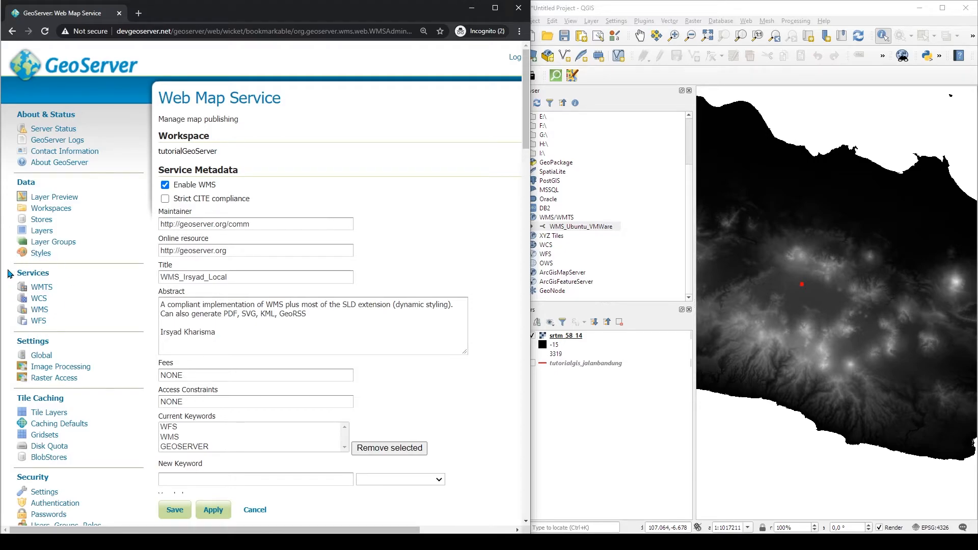
Append Tutorial to the workspace WMS service abstract and apply the settings
{"action": "left_click", "coordinate": [268, 341]}
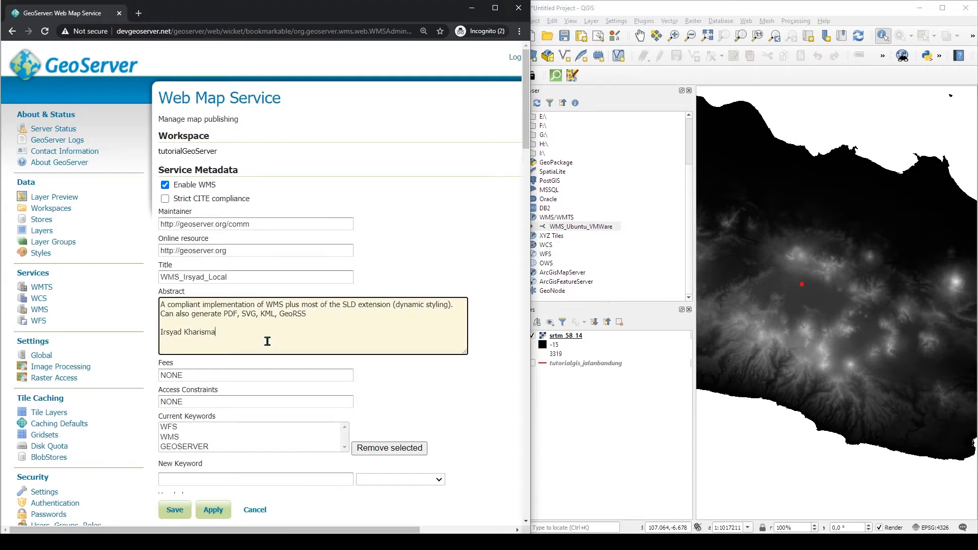
{"action": "double_click", "coordinate": [254, 275]}
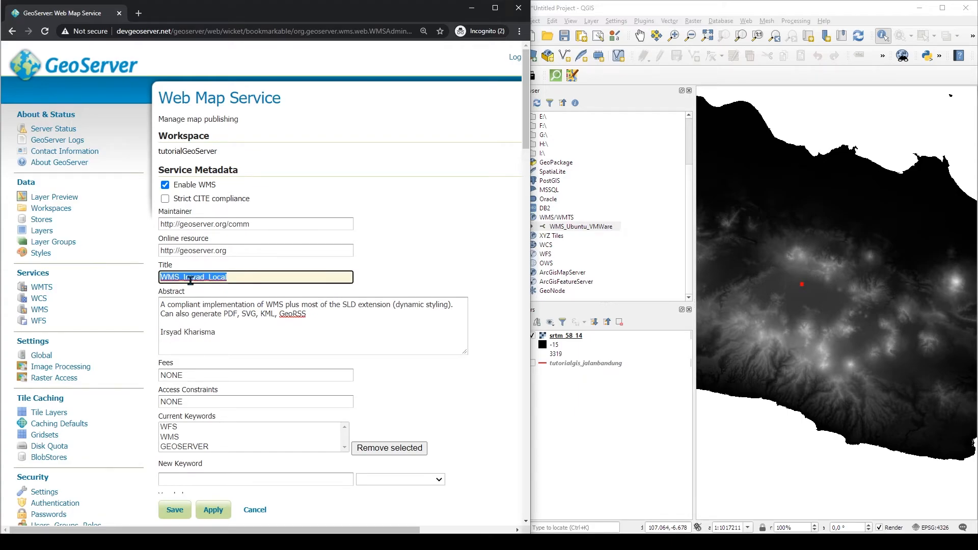
{"action": "left_click", "coordinate": [247, 279]}
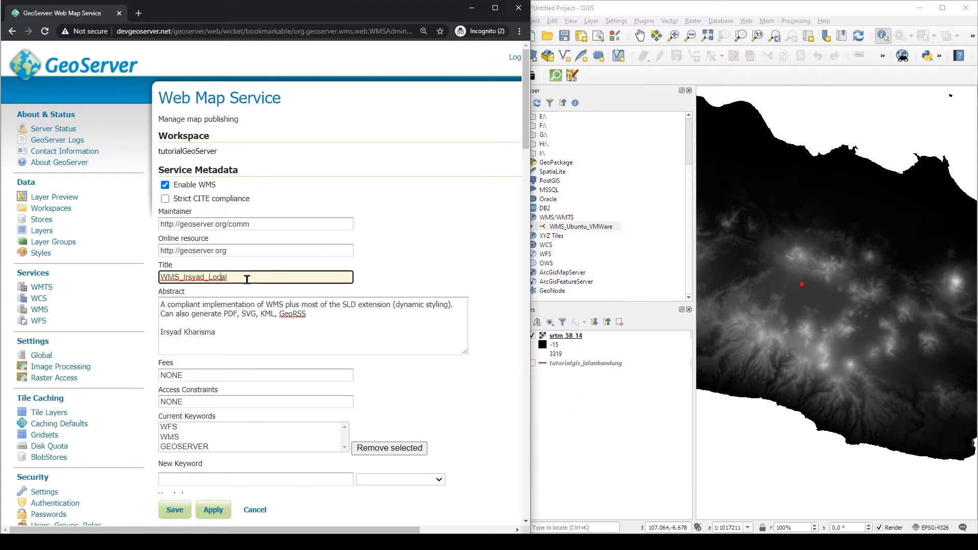
{"action": "left_click_drag", "start_coordinate": [161, 305], "coordinate": [307, 308]}
{"action": "left_click", "coordinate": [252, 336]}
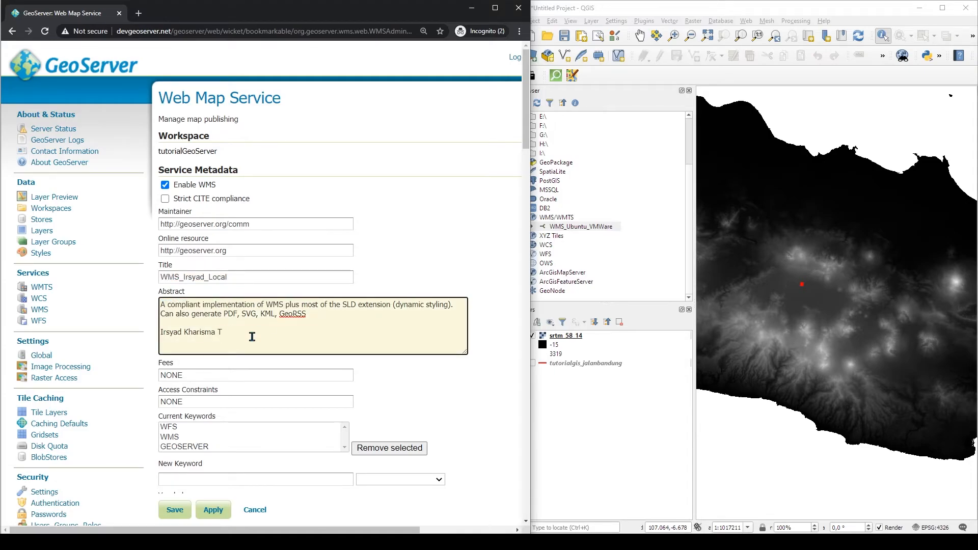
{"action": "scroll", "coordinate": [252, 336], "scroll_direction": "down", "scroll_amount": 7}
{"action": "left_click", "coordinate": [200, 279]}
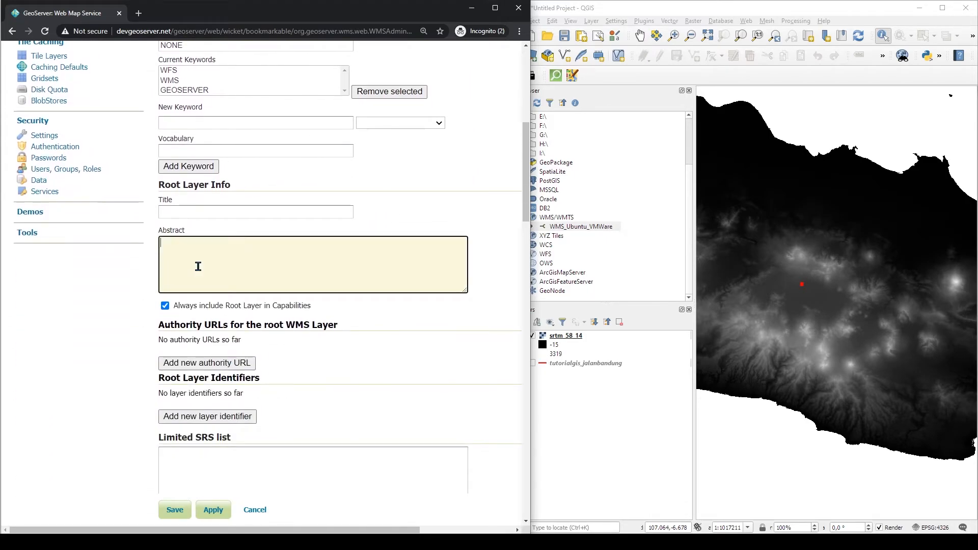
{"action": "scroll", "coordinate": [202, 270], "scroll_direction": "up", "scroll_amount": 1}
{"action": "scroll", "coordinate": [226, 326], "scroll_direction": "down", "scroll_amount": 1}
{"action": "type", "text": "Test1"}
{"action": "left_click", "coordinate": [213, 508]}
{"action": "scroll", "coordinate": [249, 357], "scroll_direction": "up", "scroll_amount": 8}
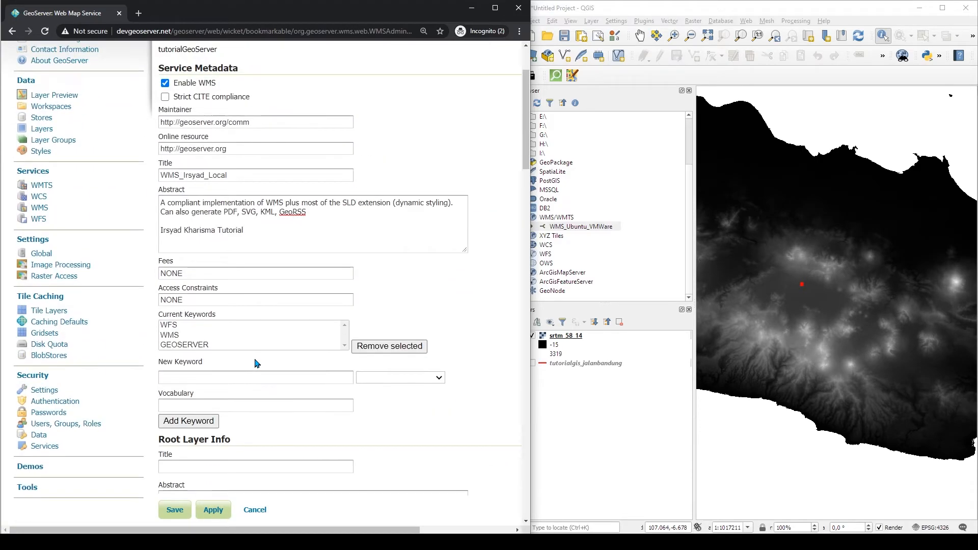
Expand the WMS_Ubuntu_VMWare connection to browse its GeoServer Web Map Service layers
{"action": "scroll", "coordinate": [173, 219], "scroll_direction": "down", "scroll_amount": 6}
{"action": "scroll", "coordinate": [226, 219], "scroll_direction": "up", "scroll_amount": 3}
{"action": "scroll", "coordinate": [219, 194], "scroll_direction": "up", "scroll_amount": 1}
{"action": "left_click", "coordinate": [602, 458]}
{"action": "double_click", "coordinate": [538, 228]}
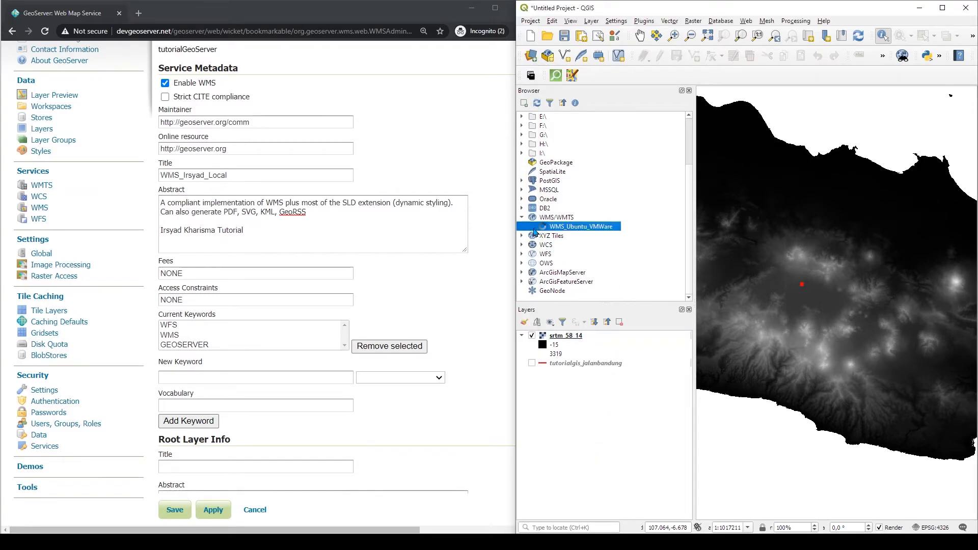
{"action": "left_click", "coordinate": [543, 236]}
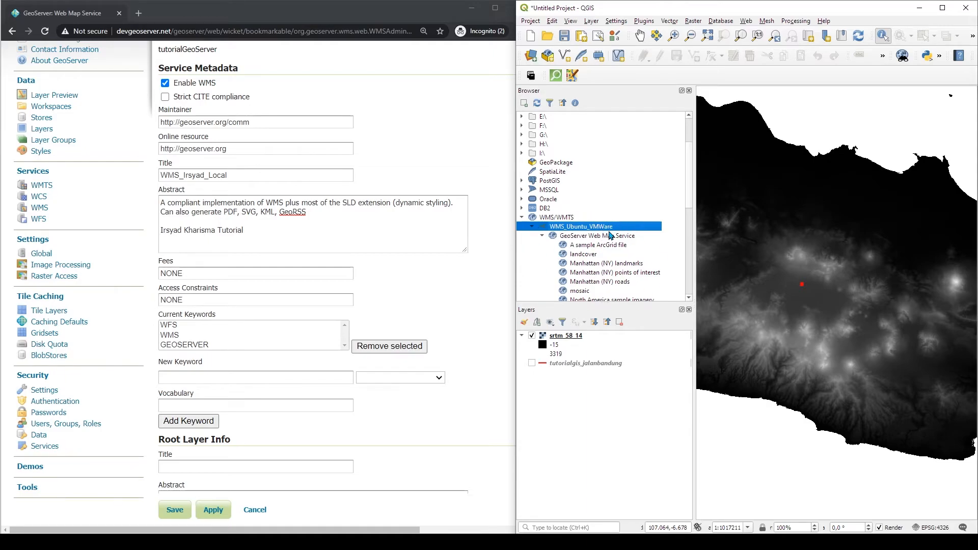
{"action": "scroll", "coordinate": [611, 235], "scroll_direction": "down", "scroll_amount": 1}
{"action": "left_click", "coordinate": [574, 209]}
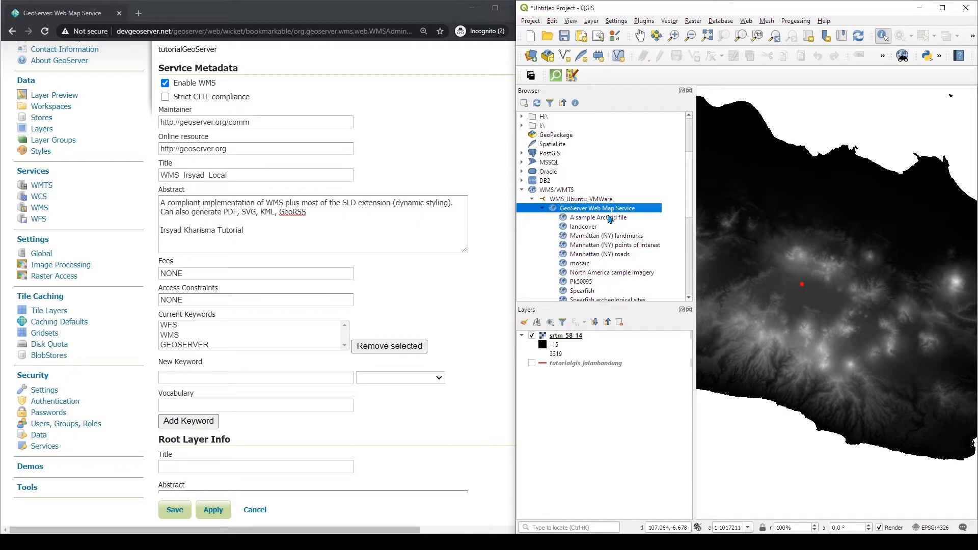
Save the WMS service settings and open the GeoServer layer preview list
{"action": "left_click", "coordinate": [175, 509]}
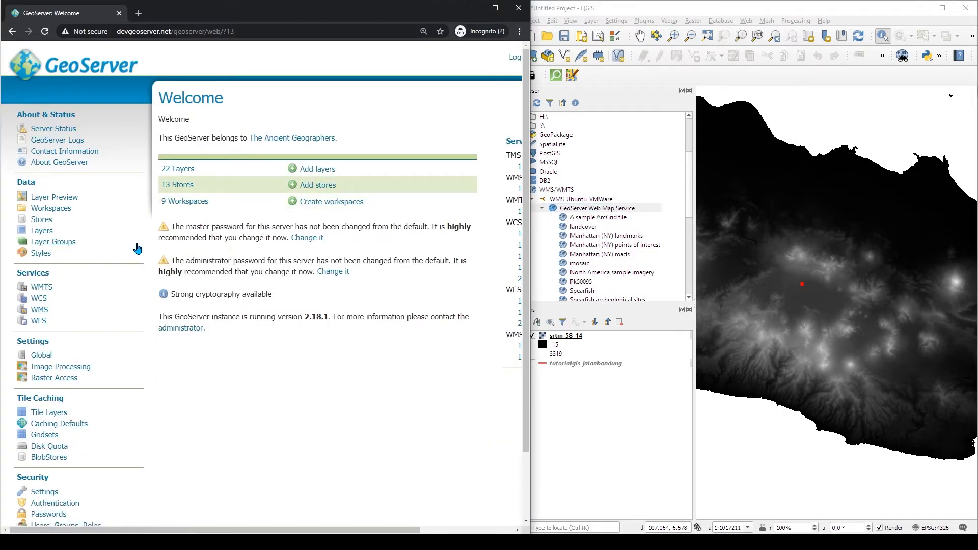
{"action": "left_click", "coordinate": [50, 199]}
{"action": "scroll", "coordinate": [286, 311], "scroll_direction": "down", "scroll_amount": 8}
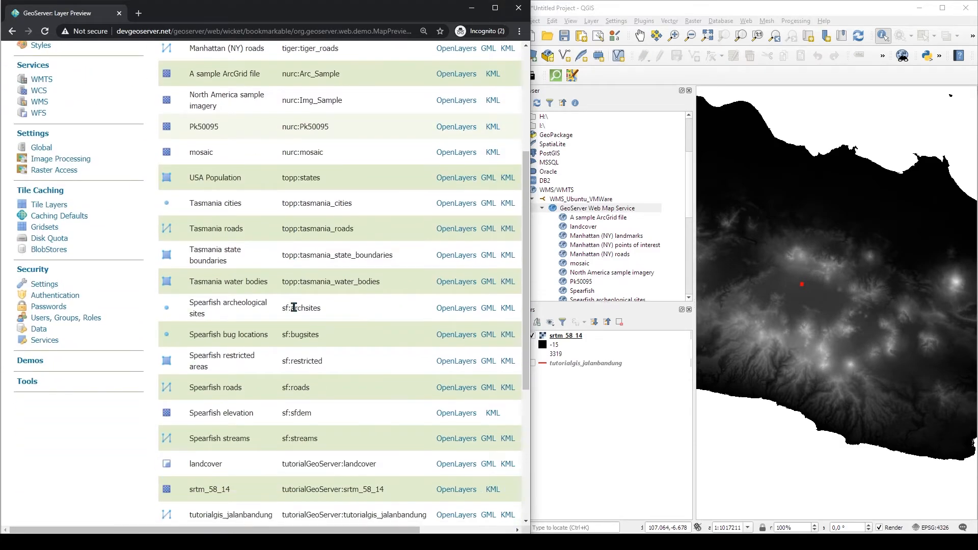
{"action": "scroll", "coordinate": [267, 329], "scroll_direction": "up", "scroll_amount": 3}
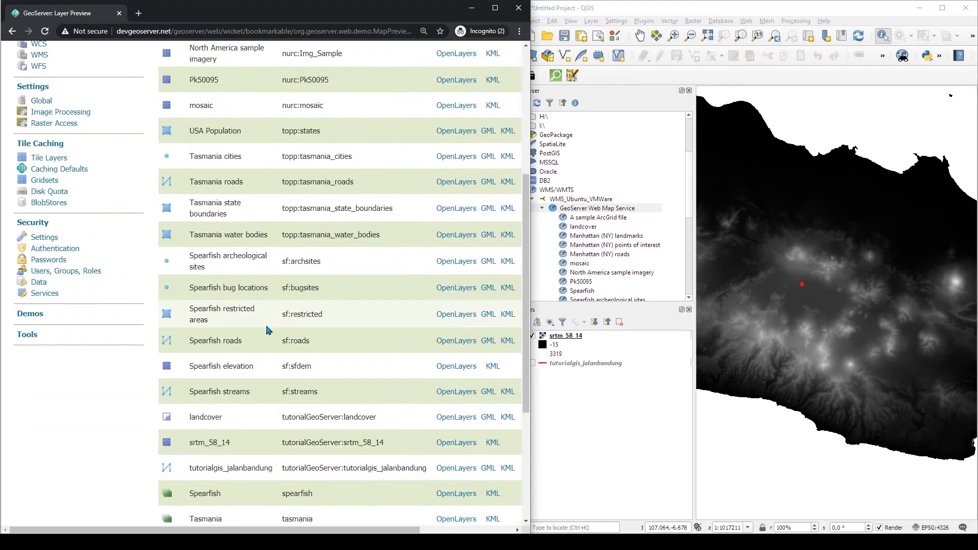
Preview the tutorialgis_jalanbandung layer as a JPEG image through WMS
{"action": "double_click", "coordinate": [192, 469]}
{"action": "left_click_drag", "start_coordinate": [260, 530], "coordinate": [354, 530]}
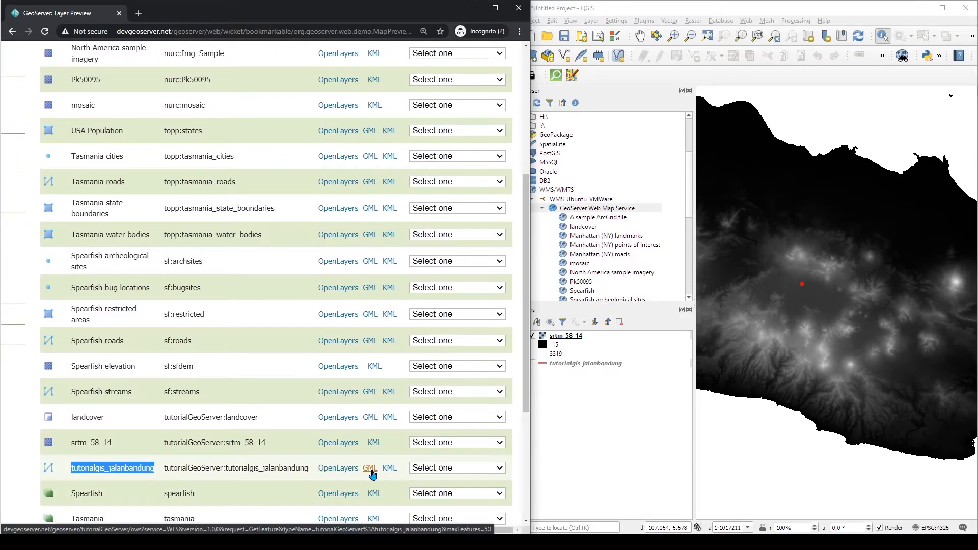
{"action": "left_click", "coordinate": [438, 468]}
{"action": "scroll", "coordinate": [474, 353], "scroll_direction": "down", "scroll_amount": 1}
{"action": "scroll", "coordinate": [481, 329], "scroll_direction": "up", "scroll_amount": 1}
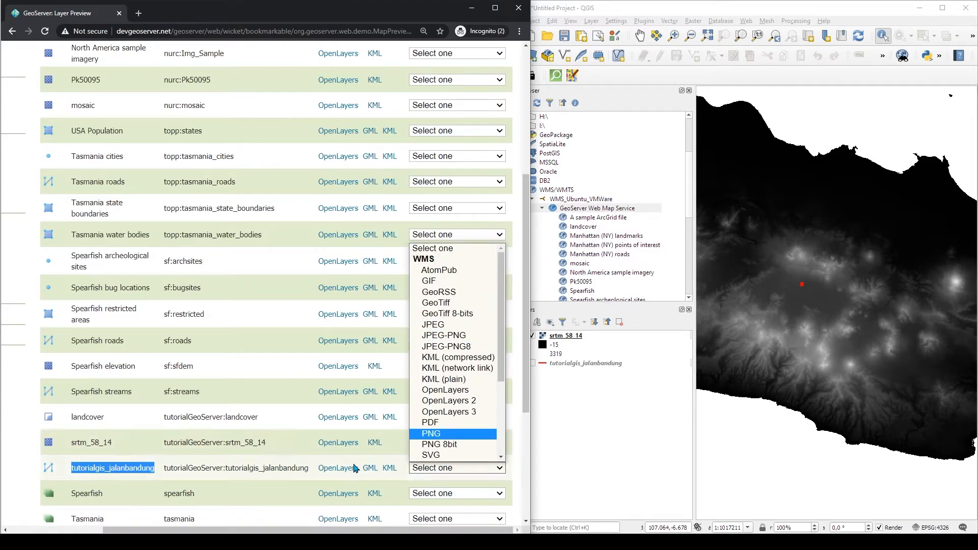
{"action": "left_click", "coordinate": [413, 478]}
{"action": "left_click", "coordinate": [454, 469]}
{"action": "scroll", "coordinate": [474, 448], "scroll_direction": "down", "scroll_amount": 1}
{"action": "scroll", "coordinate": [474, 331], "scroll_direction": "up", "scroll_amount": 1}
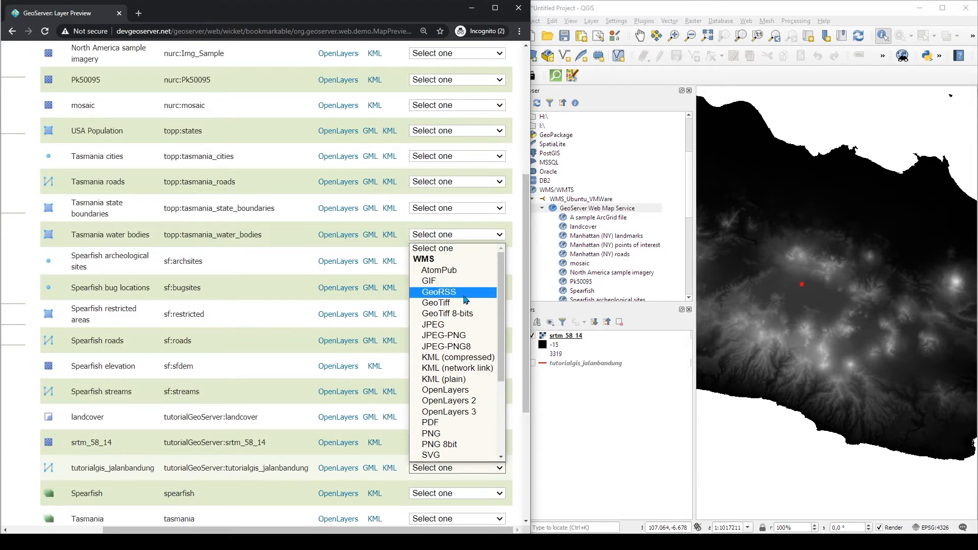
{"action": "left_click", "coordinate": [465, 324]}
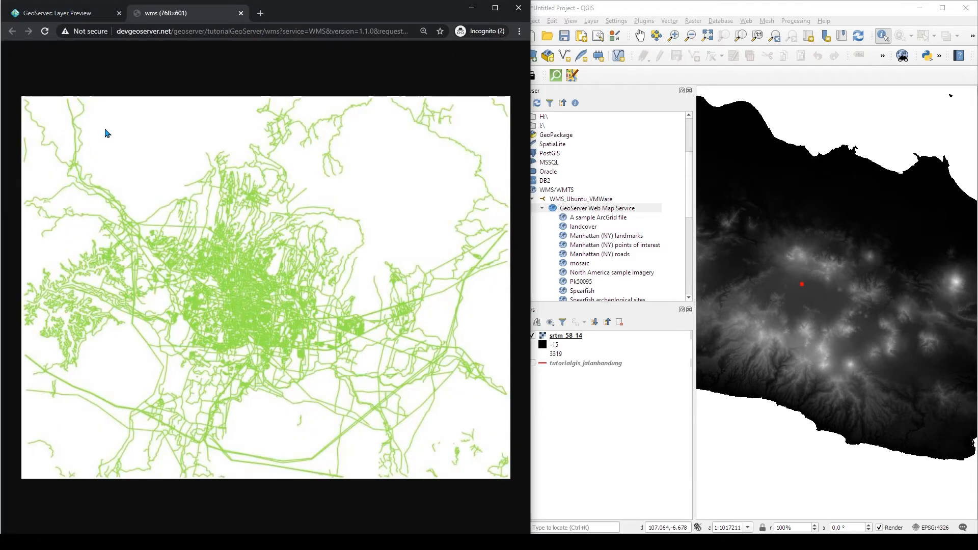
Copy the WMS request URL of the layer preview
{"action": "left_click", "coordinate": [216, 36]}
{"action": "right_click", "coordinate": [221, 34]}
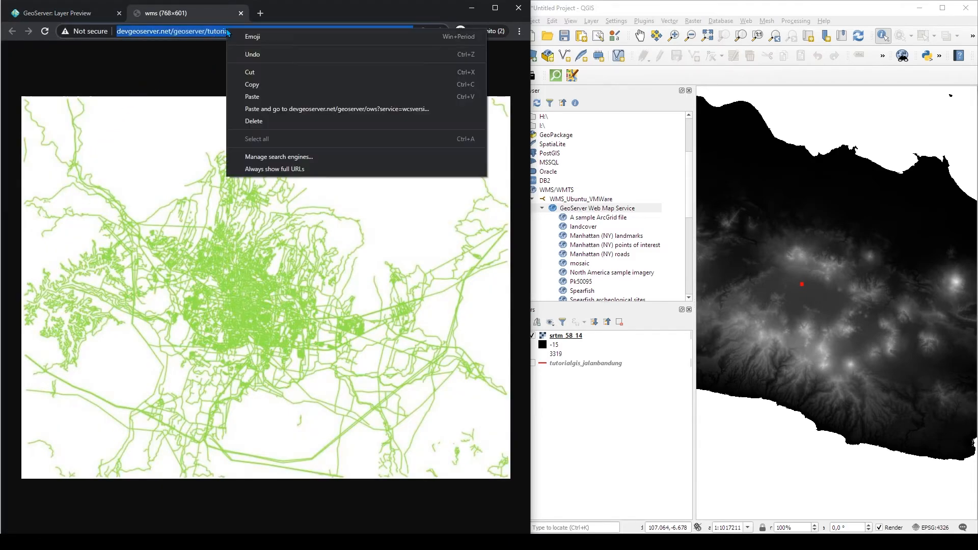
{"action": "left_click", "coordinate": [265, 90]}
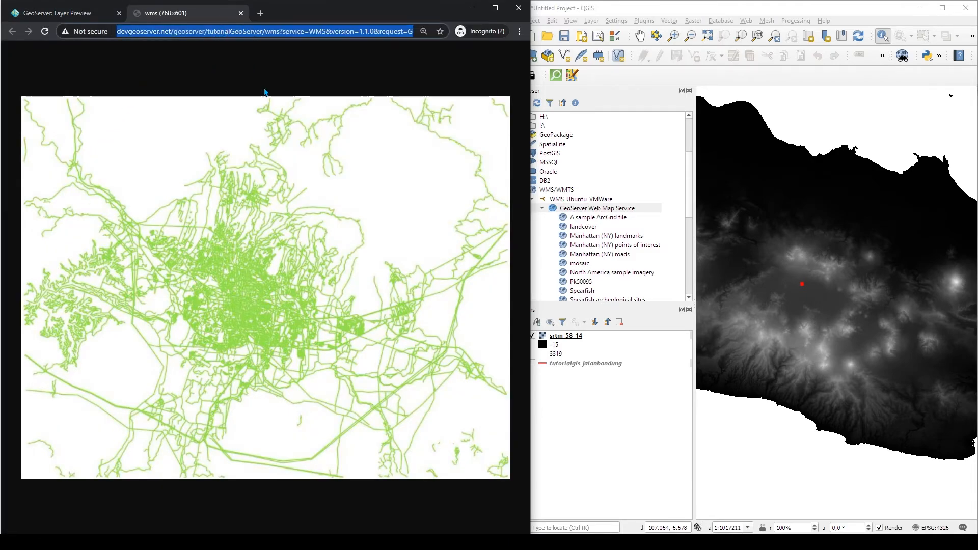
Create a new WMS/WMTS connection from the pasted preview URL and give it a local-server name
{"action": "left_click", "coordinate": [603, 427]}
{"action": "right_click", "coordinate": [544, 190]}
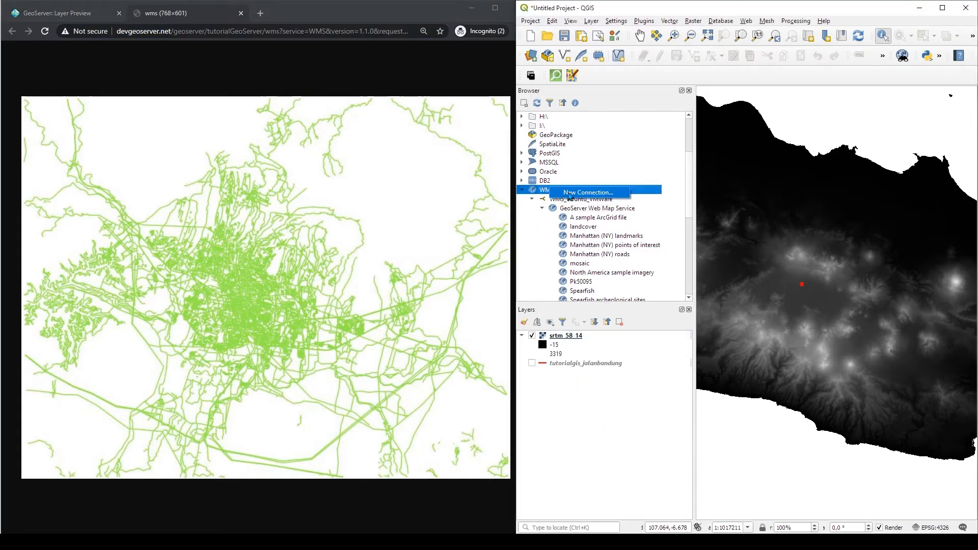
{"action": "left_click", "coordinate": [570, 194]}
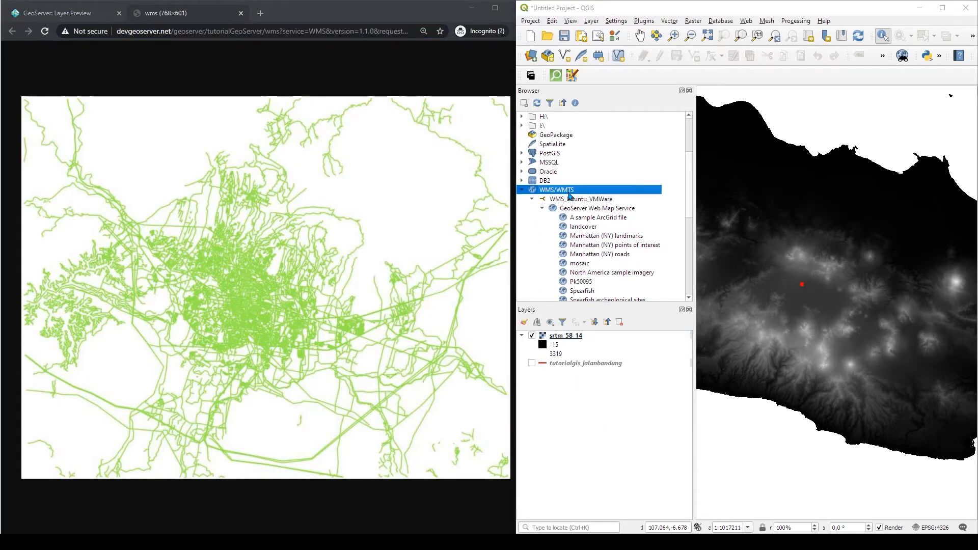
{"action": "left_click", "coordinate": [359, 178]}
{"action": "key", "text": "ctrl+v"}
{"action": "left_click", "coordinate": [357, 165]}
{"action": "type", "text": "W"}
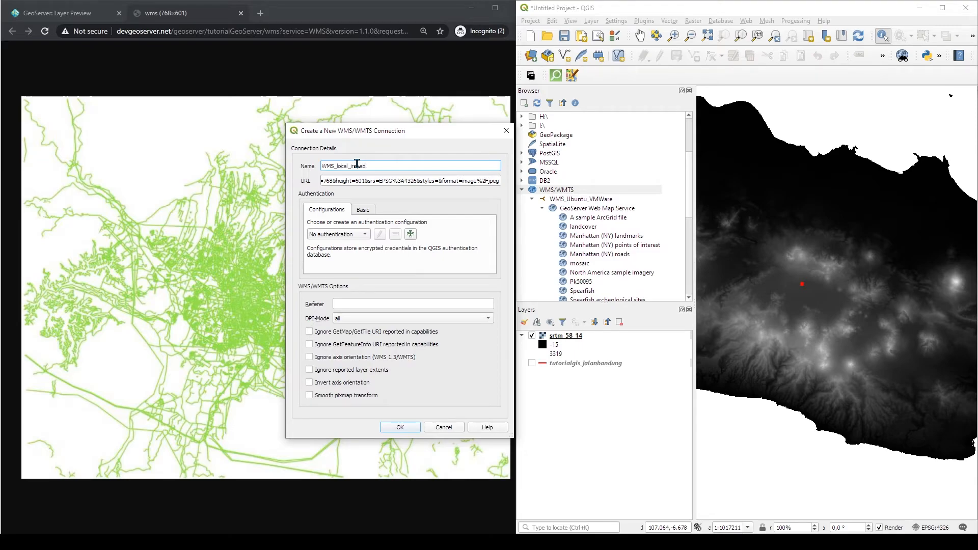
Enter basic authentication with user name admin and the account password for the new connection
{"action": "left_click", "coordinate": [365, 209]}
{"action": "left_click", "coordinate": [387, 236]}
{"action": "left_click", "coordinate": [392, 226]}
{"action": "type", "text": "admin"}
{"action": "key", "text": "Tab"}
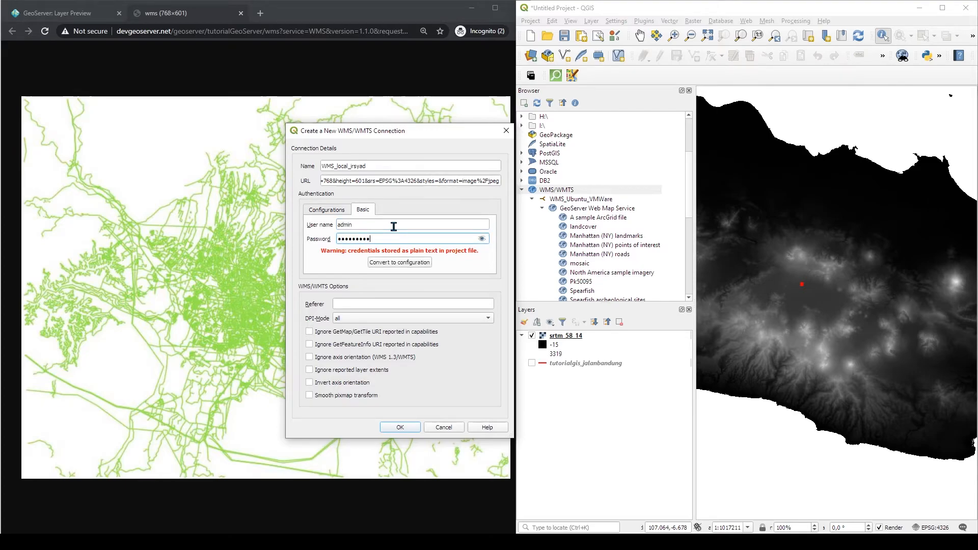
Save the new WMS connection, accept the password warning, and expand it in the browser
{"action": "left_click", "coordinate": [400, 428]}
{"action": "left_click", "coordinate": [462, 321]}
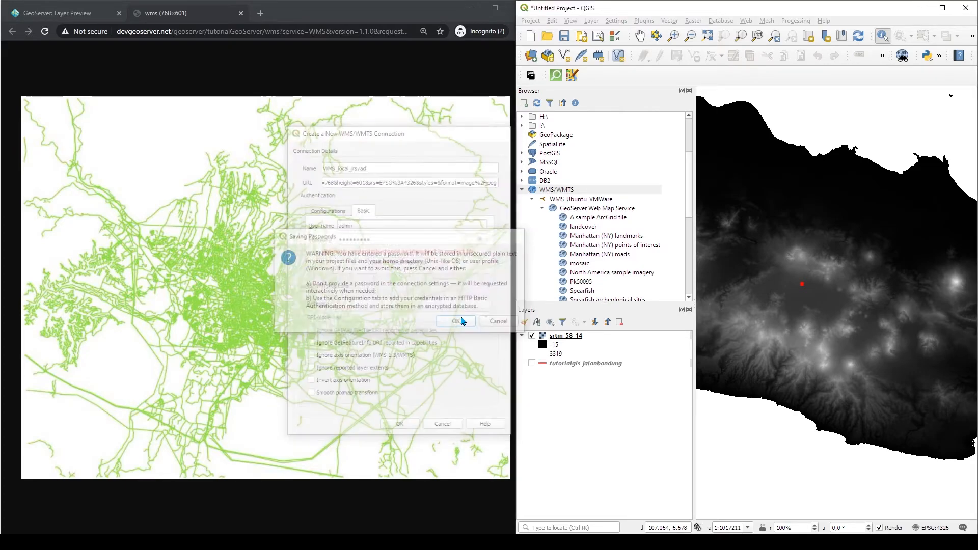
{"action": "left_click", "coordinate": [532, 208]}
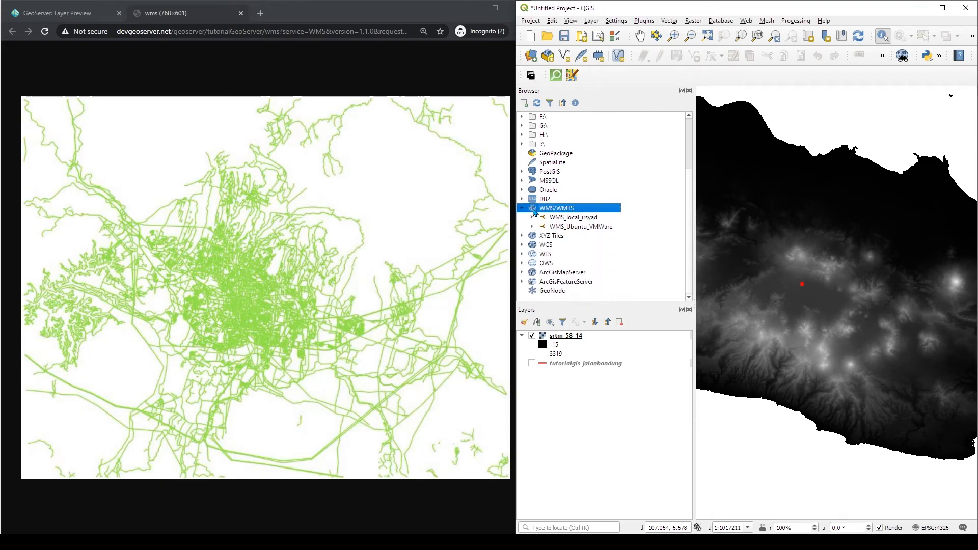
{"action": "left_click", "coordinate": [532, 218]}
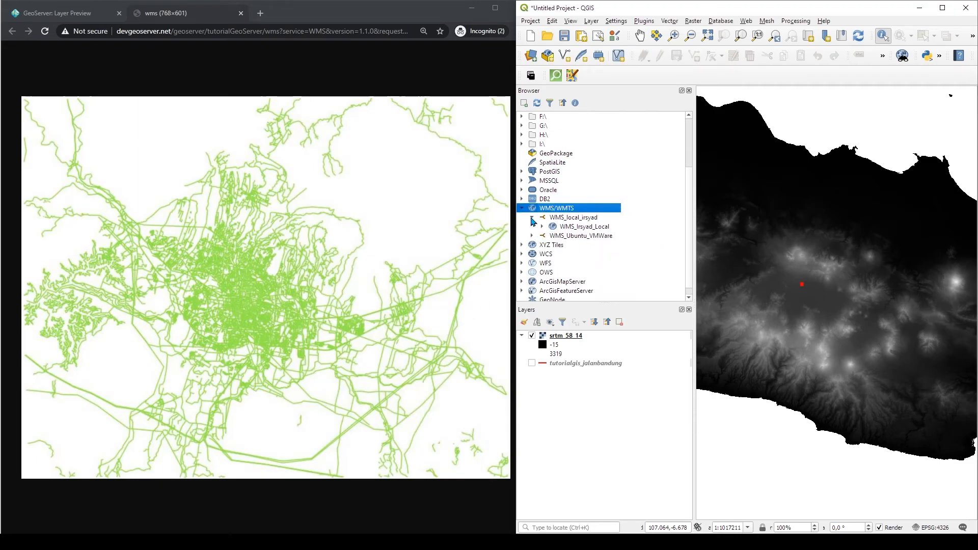
Expand the WMS_Irsyad_Local connection and inspect its layer properties metadata and preview before closing them
{"action": "left_click", "coordinate": [583, 230]}
{"action": "left_click", "coordinate": [542, 227]}
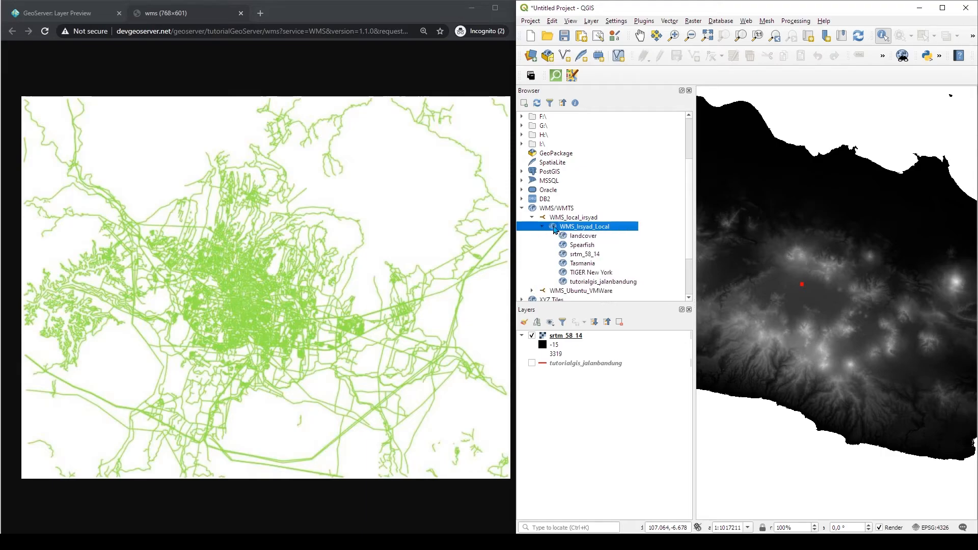
{"action": "right_click", "coordinate": [560, 230]}
{"action": "left_click", "coordinate": [589, 255]}
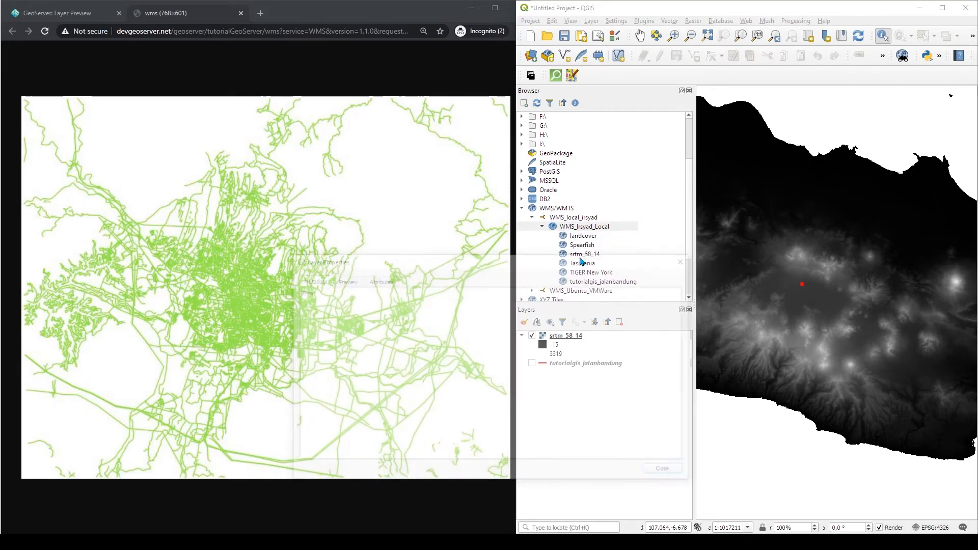
{"action": "left_click", "coordinate": [343, 280]}
{"action": "left_click", "coordinate": [298, 281]}
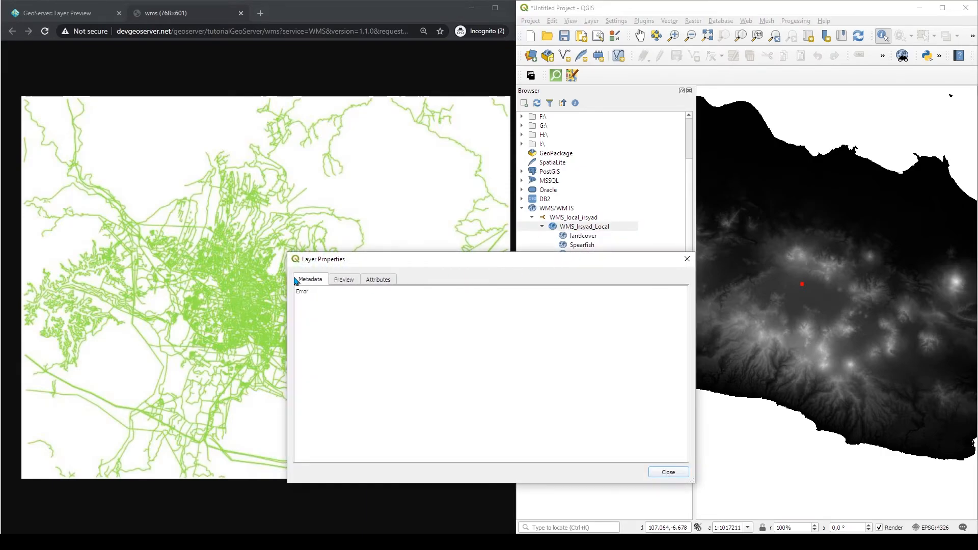
{"action": "left_click", "coordinate": [687, 261]}
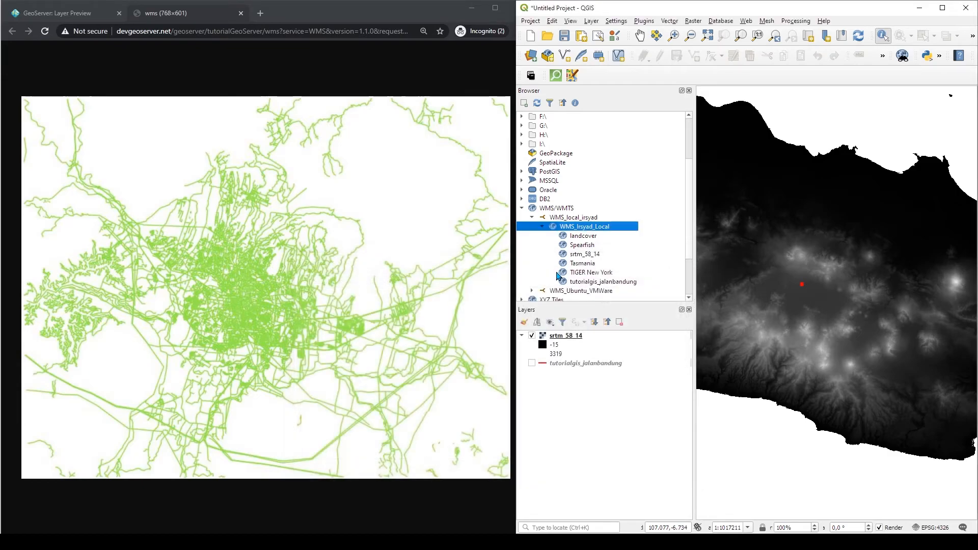
Open the layer properties of tutorialgis_jalanbandung and read its provider metadata
{"action": "left_click", "coordinate": [585, 283]}
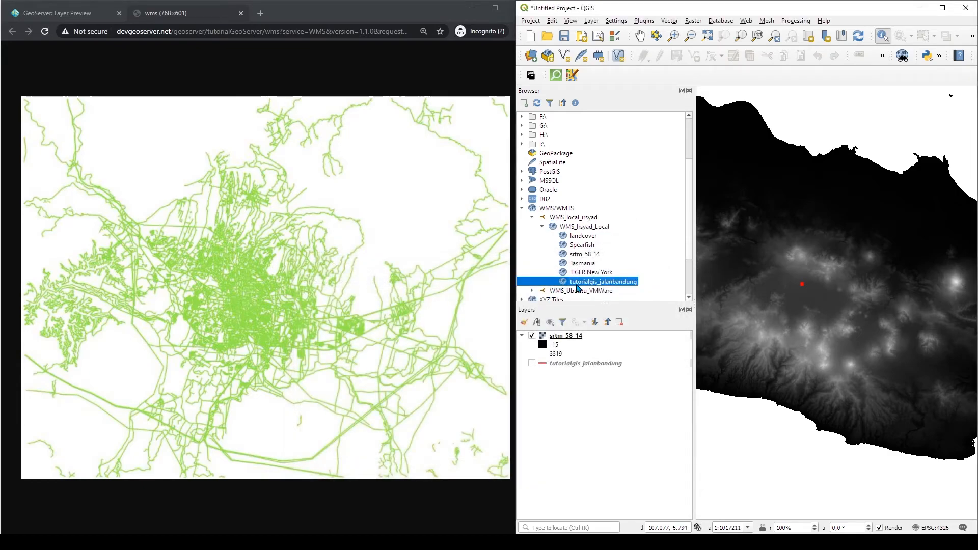
{"action": "right_click", "coordinate": [577, 286]}
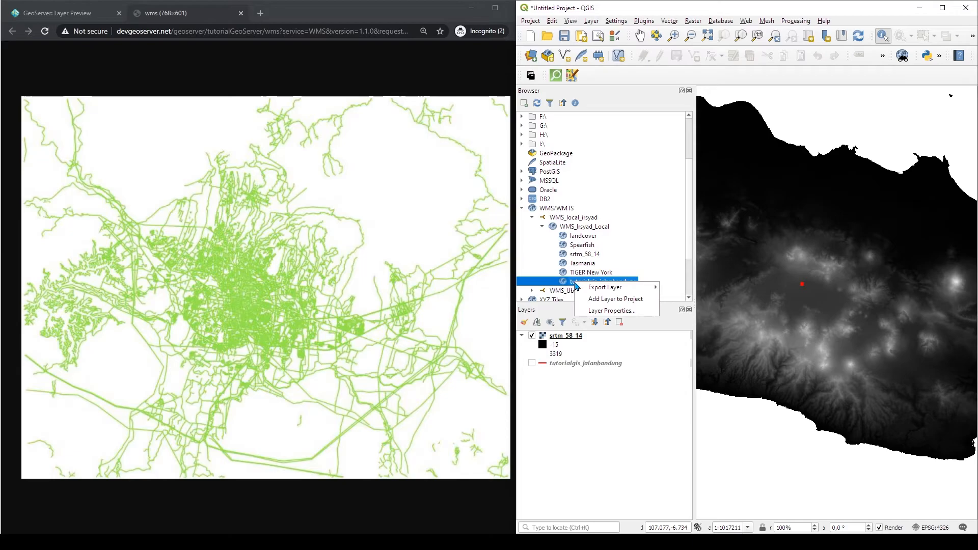
{"action": "left_click", "coordinate": [609, 310]}
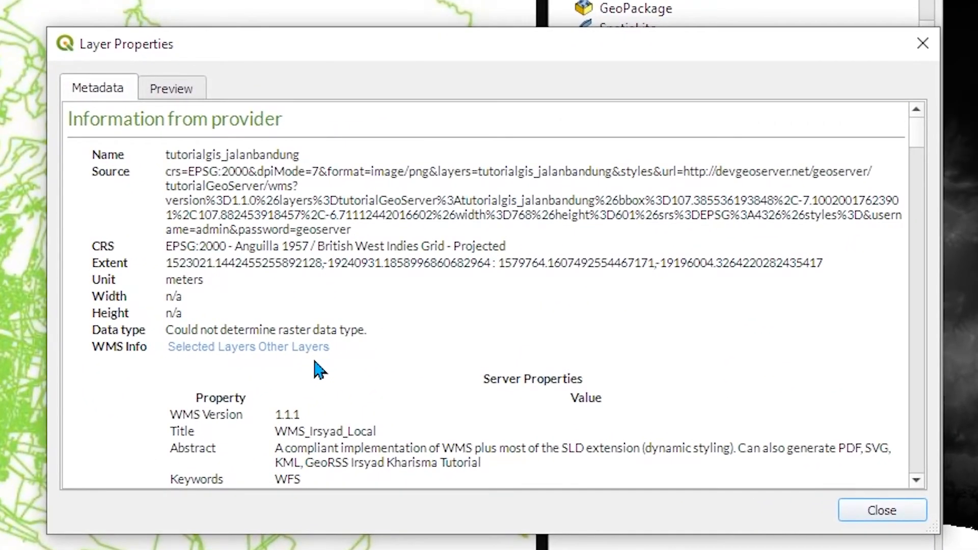
{"action": "left_click_drag", "start_coordinate": [282, 439], "coordinate": [367, 424]}
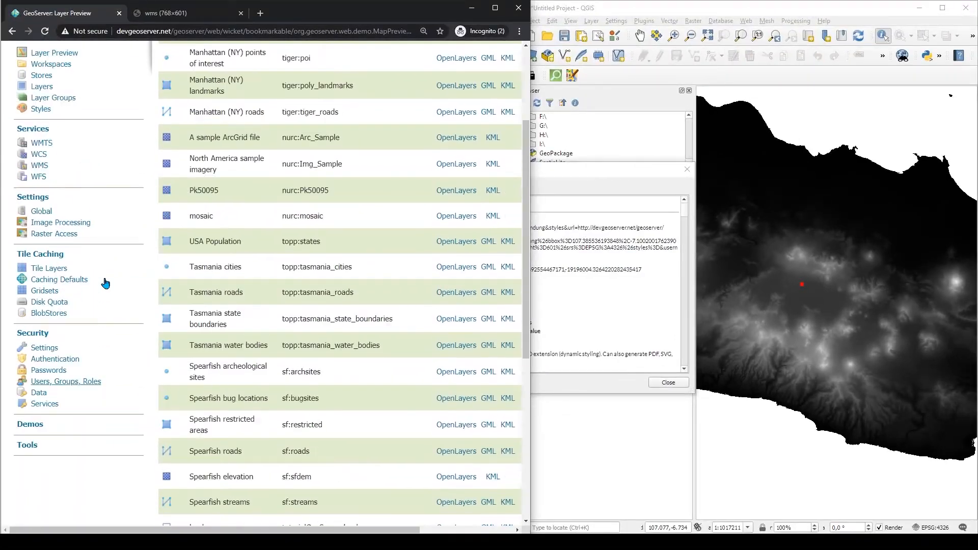
Open the GeoServer Web Map Service settings for the tutorialGeoServer workspace
{"action": "scroll", "coordinate": [106, 283], "scroll_direction": "up", "scroll_amount": 4}
{"action": "left_click", "coordinate": [42, 309]}
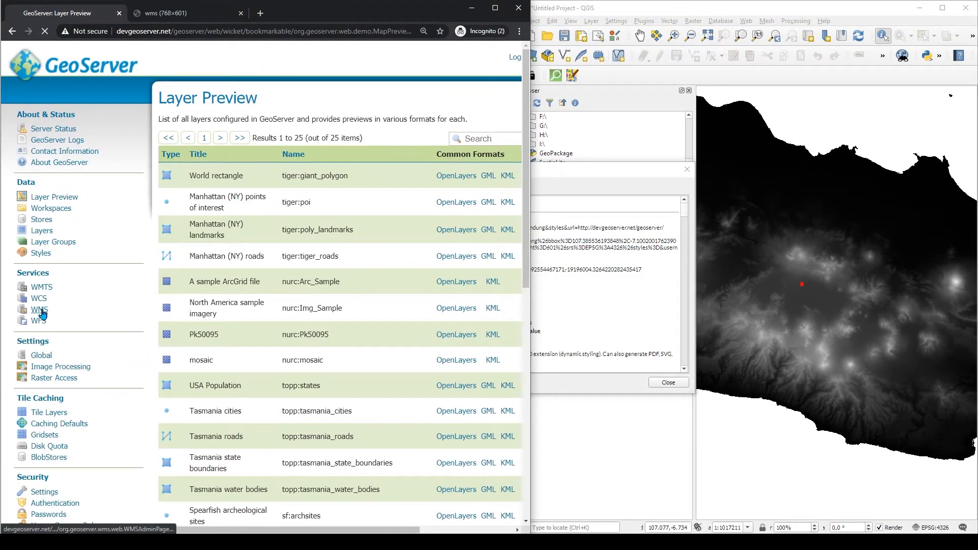
{"action": "left_click", "coordinate": [201, 155]}
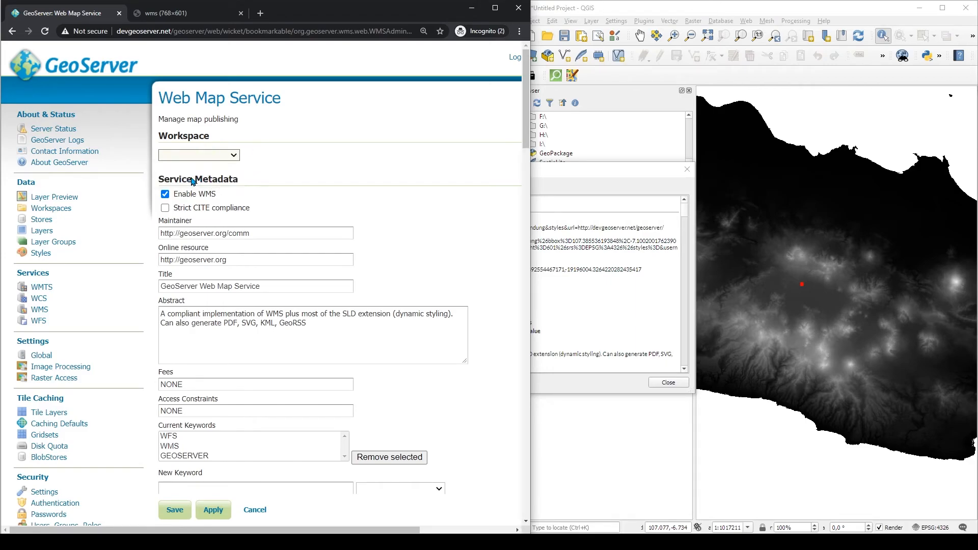
{"action": "left_click", "coordinate": [189, 178]}
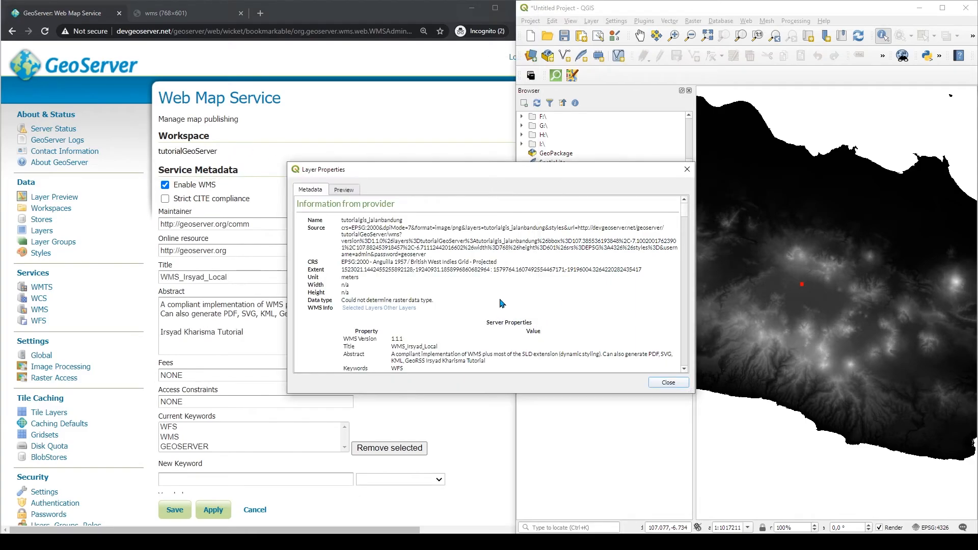
{"action": "scroll", "coordinate": [500, 302], "scroll_direction": "down", "scroll_amount": 3}
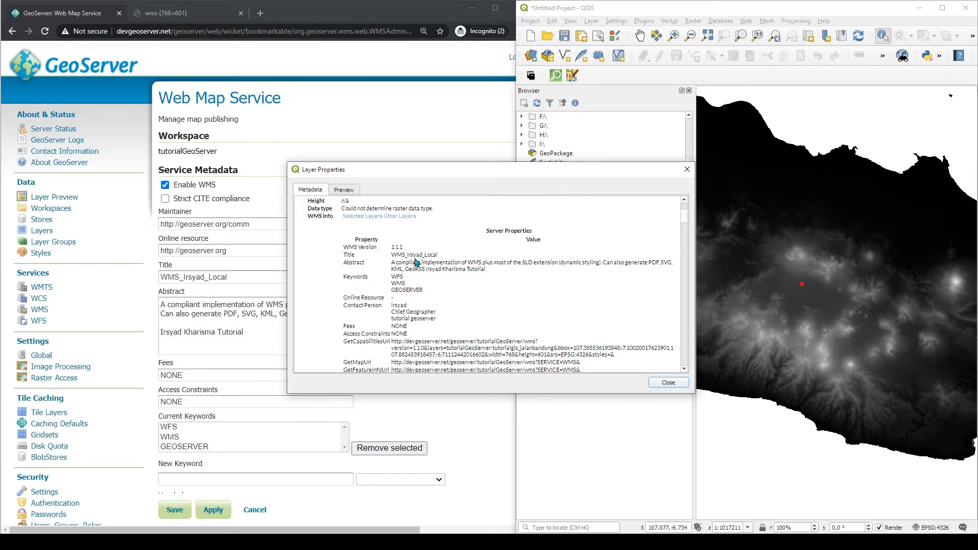
Read through the server properties in the jalanbandung layer metadata and close the properties window
{"action": "left_click_drag", "start_coordinate": [391, 261], "coordinate": [422, 257]}
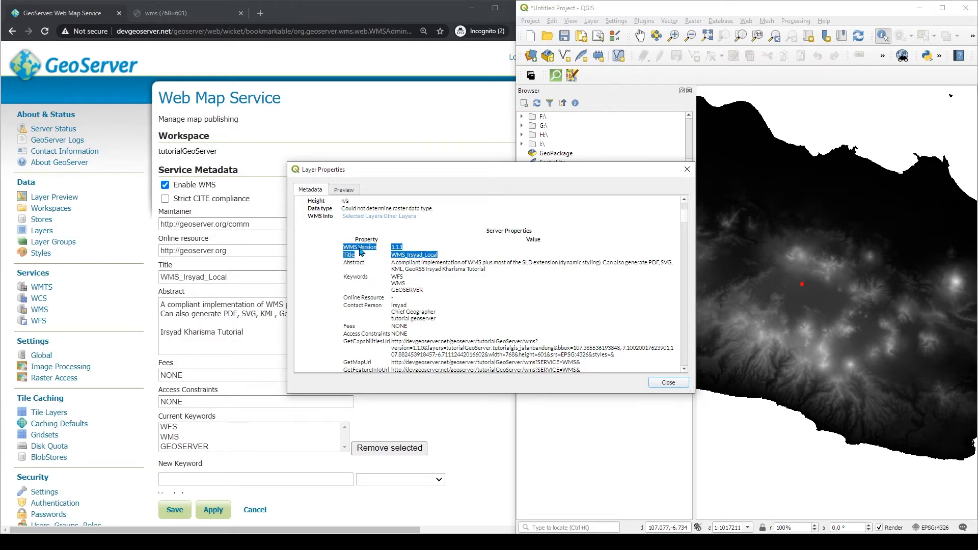
{"action": "scroll", "coordinate": [456, 318], "scroll_direction": "down", "scroll_amount": 15}
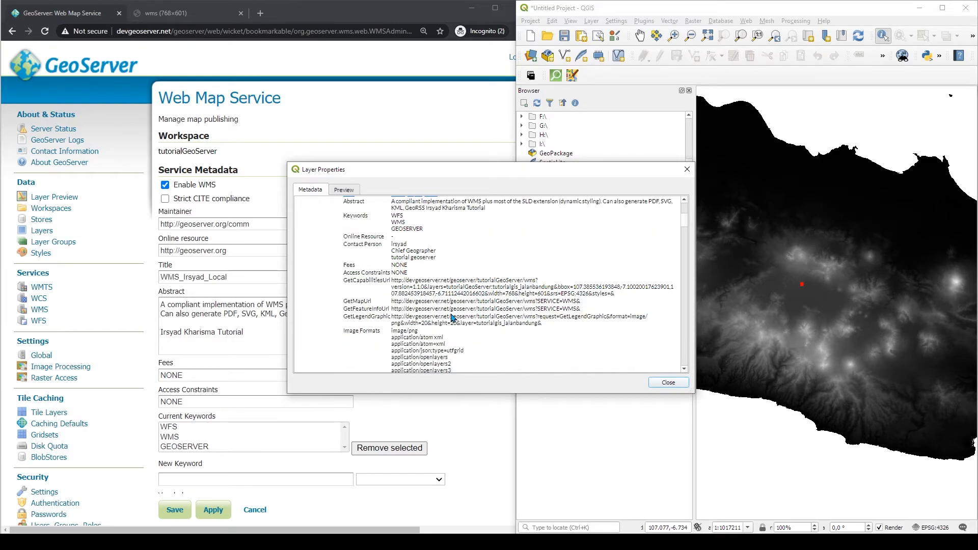
{"action": "scroll", "coordinate": [419, 289], "scroll_direction": "down", "scroll_amount": 3}
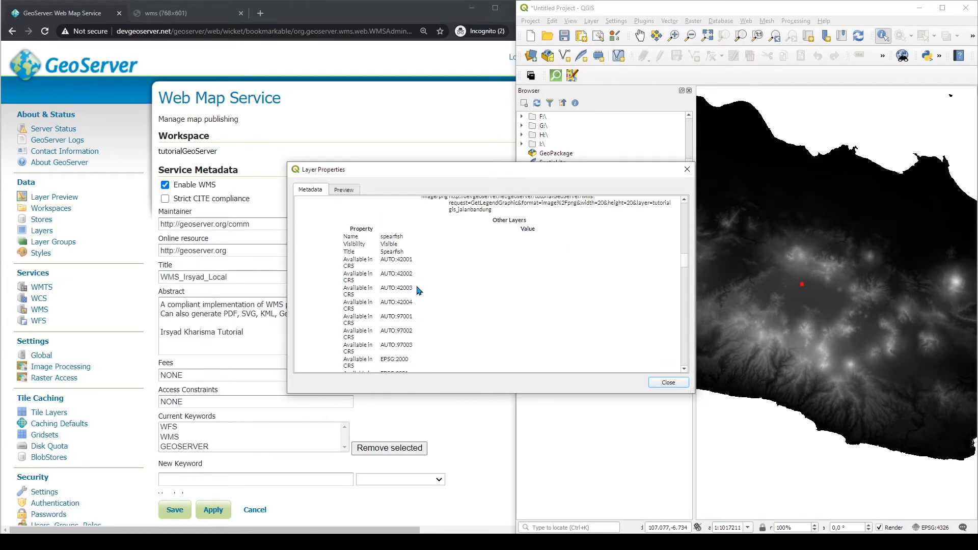
{"action": "left_click", "coordinate": [665, 383]}
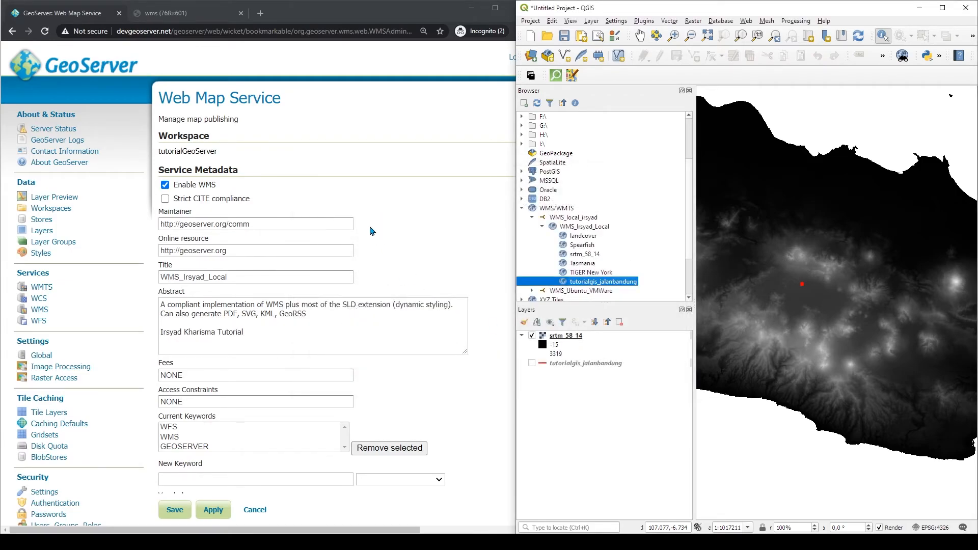
Open the GeoServer Layer Preview list and scroll through the published layers
{"action": "left_click", "coordinate": [370, 191]}
{"action": "left_click", "coordinate": [53, 198]}
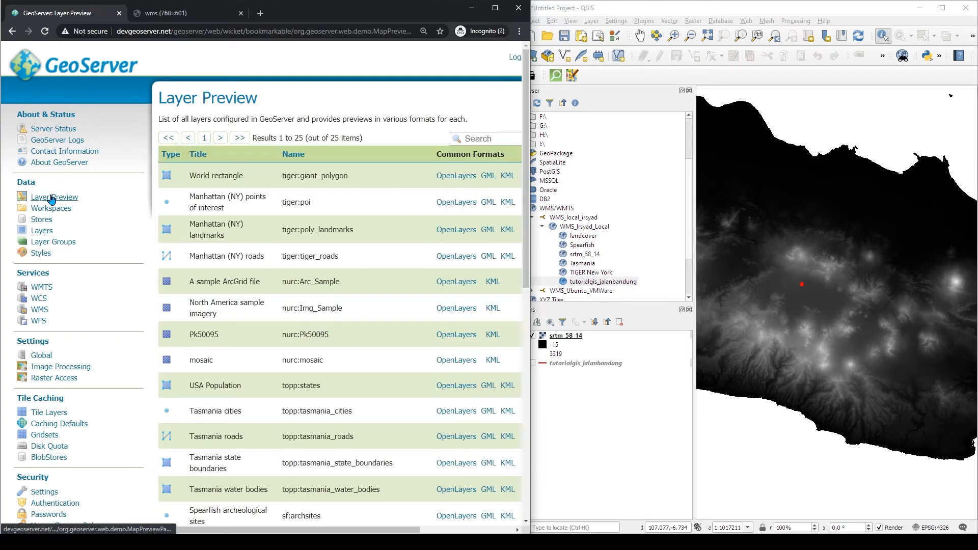
{"action": "scroll", "coordinate": [245, 532], "scroll_direction": "down", "scroll_amount": 6}
{"action": "scroll", "coordinate": [245, 532], "scroll_direction": "right", "scroll_amount": 3}
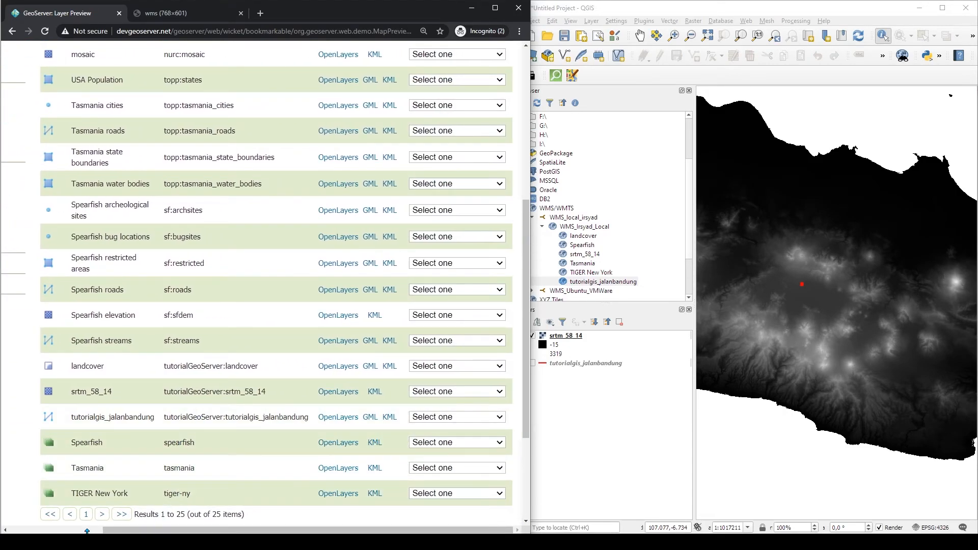
{"action": "scroll", "coordinate": [90, 531], "scroll_direction": "left", "scroll_amount": 3}
{"action": "scroll", "coordinate": [56, 286], "scroll_direction": "up", "scroll_amount": 6}
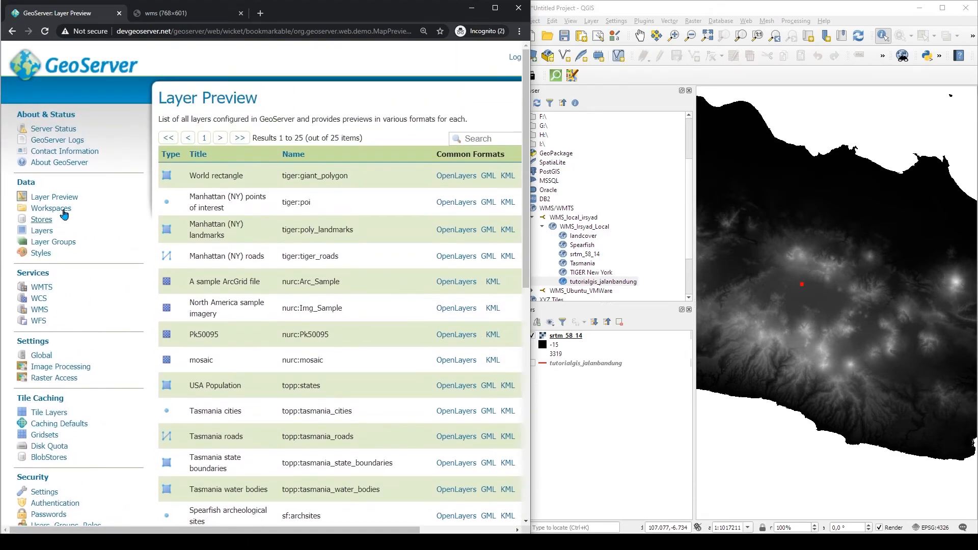
Edit the tutorialGeoServer workspace and uncheck its WMTS, WCS, WMS and WFS services
{"action": "left_click", "coordinate": [56, 209]}
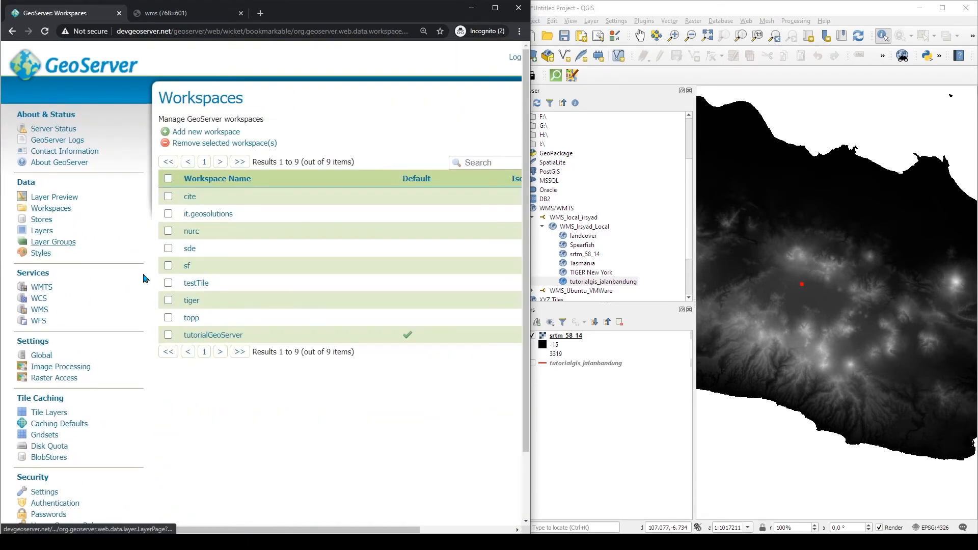
{"action": "left_click", "coordinate": [216, 335]}
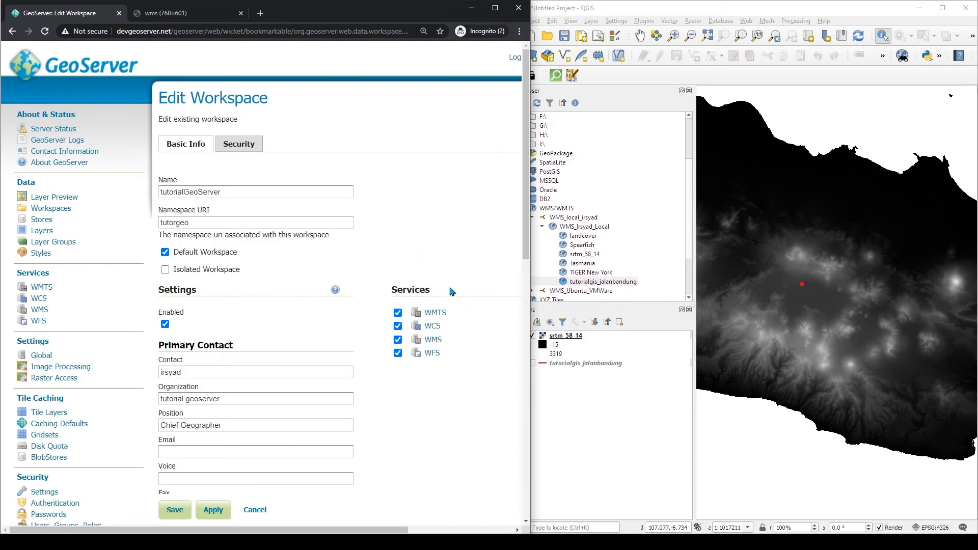
{"action": "left_click_drag", "start_coordinate": [394, 319], "coordinate": [397, 313]}
{"action": "left_click", "coordinate": [398, 312]}
{"action": "left_click", "coordinate": [399, 326]}
{"action": "left_click", "coordinate": [397, 340]}
{"action": "left_click", "coordinate": [398, 353]}
{"action": "left_click", "coordinate": [407, 403]}
{"action": "left_click_drag", "start_coordinate": [385, 532], "coordinate": [467, 532]}
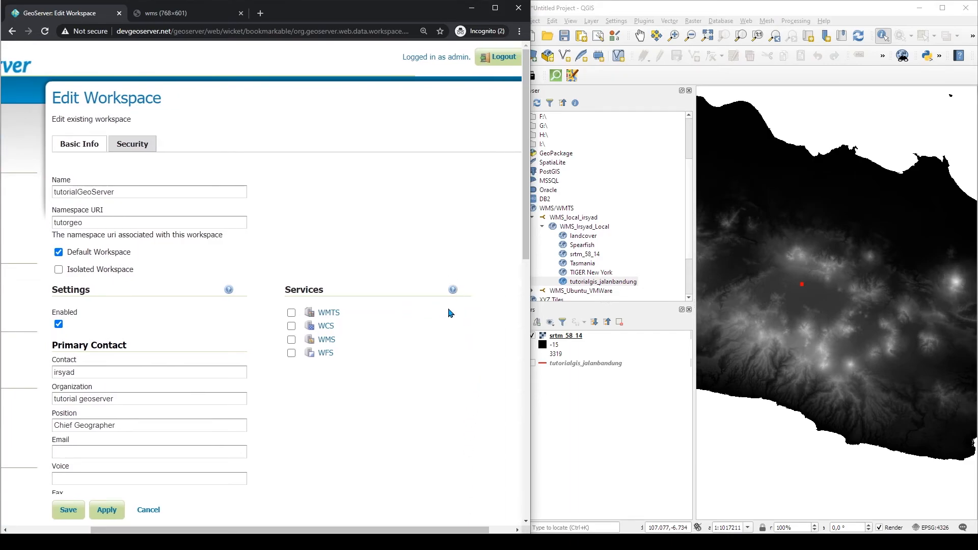
Open and read the Workspace Specific Services help, then close it
{"action": "left_click", "coordinate": [453, 289]}
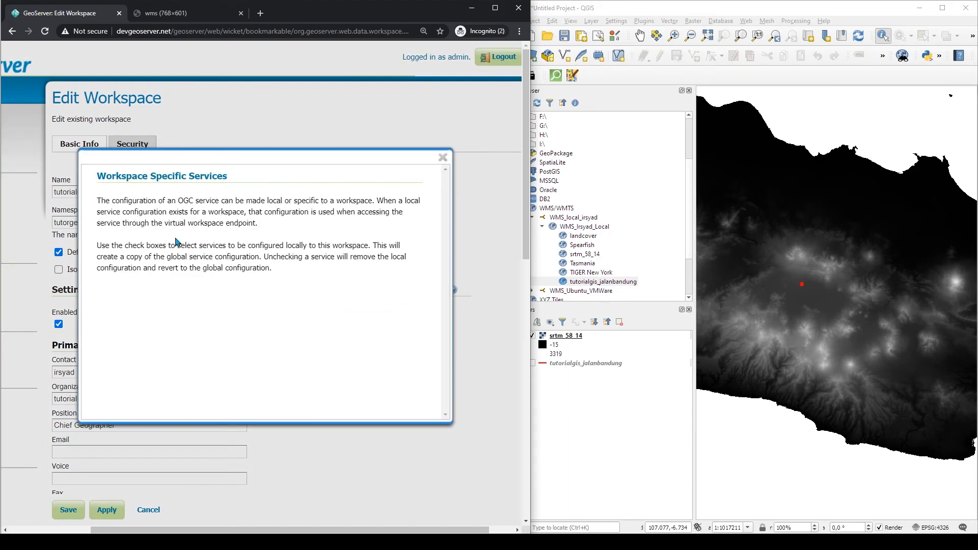
{"action": "left_click_drag", "start_coordinate": [97, 201], "coordinate": [166, 207]}
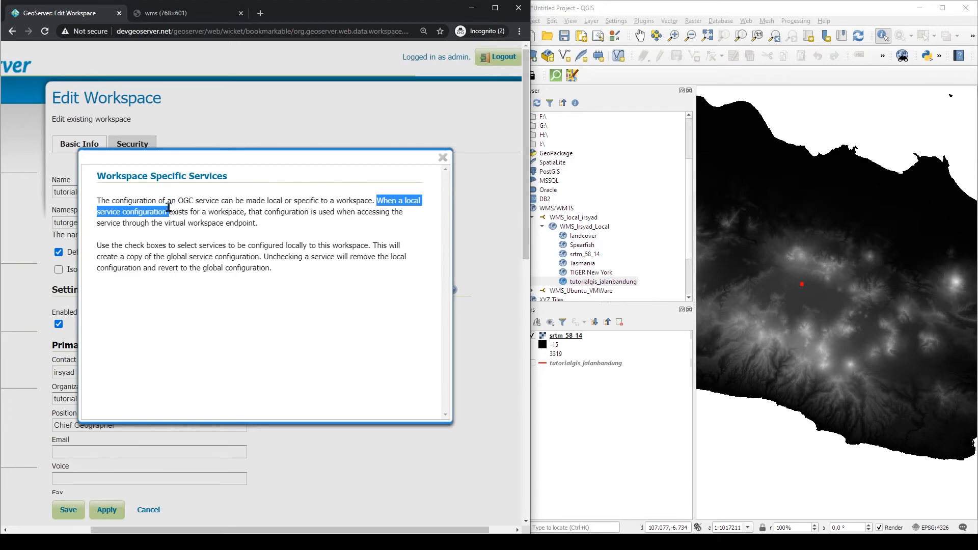
{"action": "left_click_drag", "start_coordinate": [165, 208], "coordinate": [177, 223]}
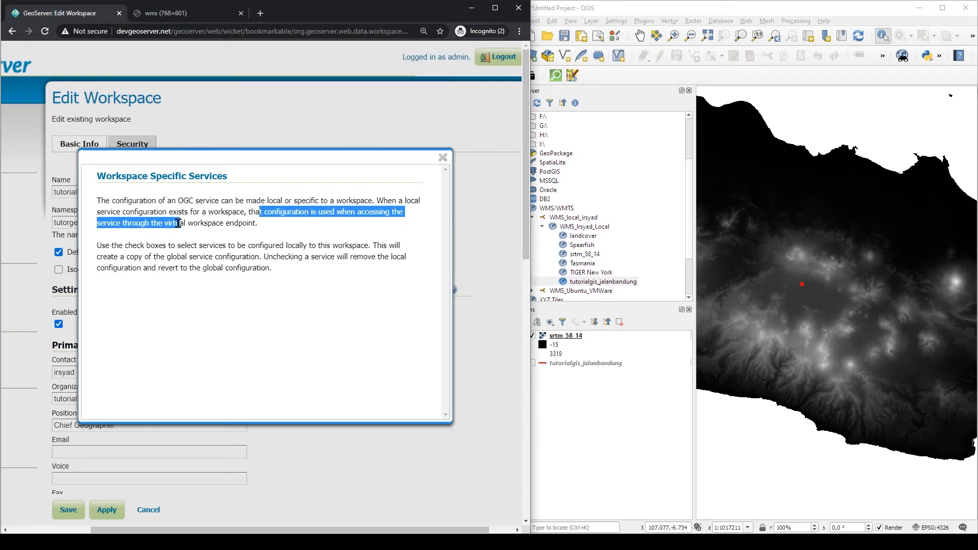
{"action": "left_click", "coordinate": [235, 227]}
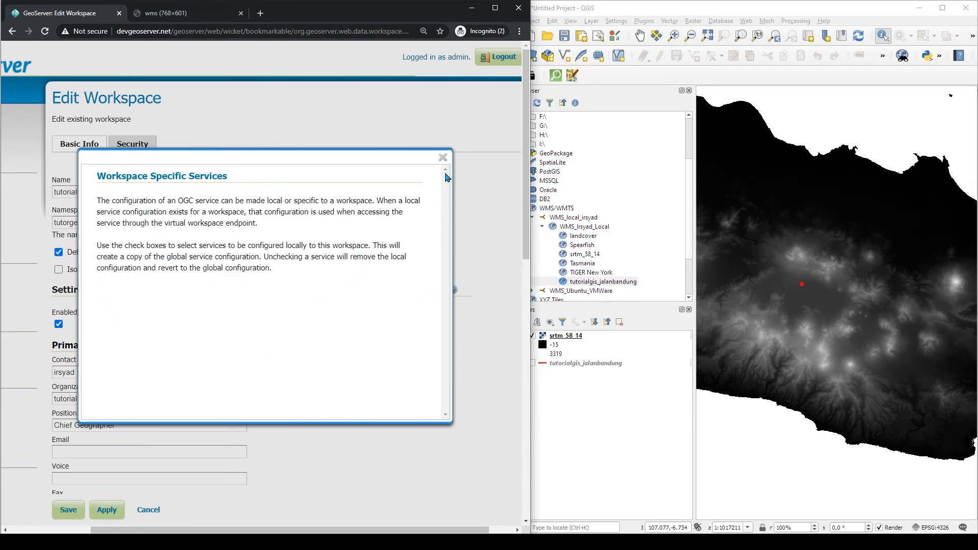
{"action": "left_click", "coordinate": [442, 157]}
{"action": "left_click_drag", "start_coordinate": [205, 530], "coordinate": [118, 528]}
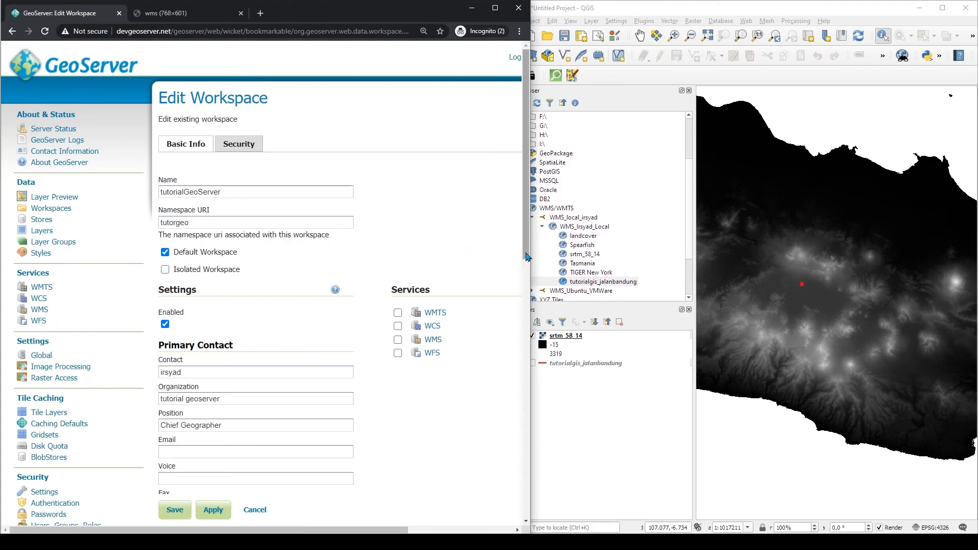
Collapse the WMS_Irsyad_Local connection and the WMS/WMTS group in the QGIS browser
{"action": "left_click", "coordinate": [592, 313]}
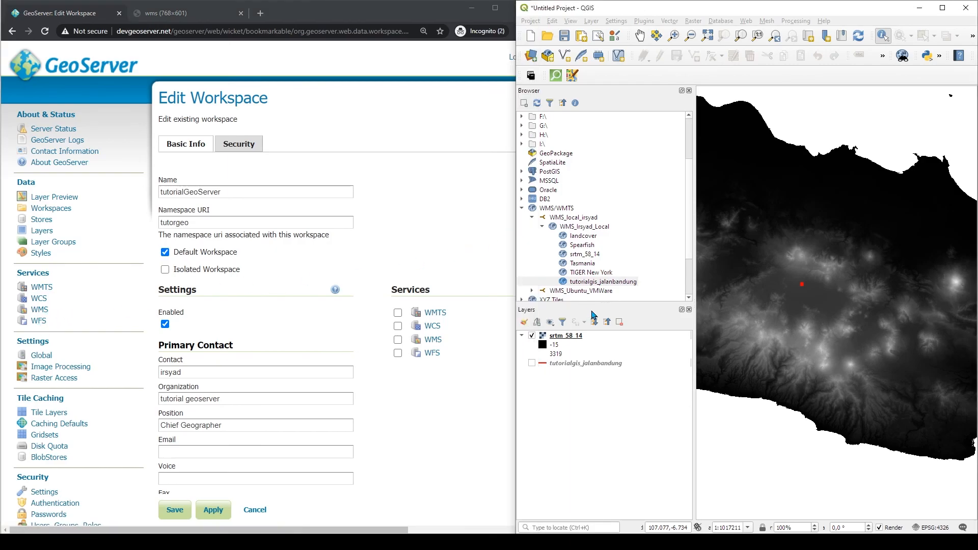
{"action": "left_click", "coordinate": [542, 226]}
{"action": "left_click", "coordinate": [531, 217]}
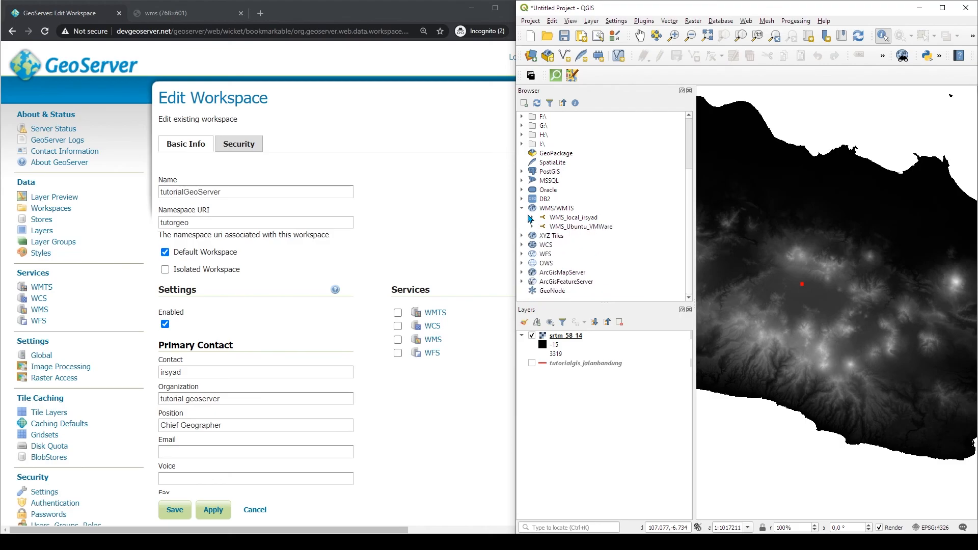
{"action": "left_click", "coordinate": [525, 207]}
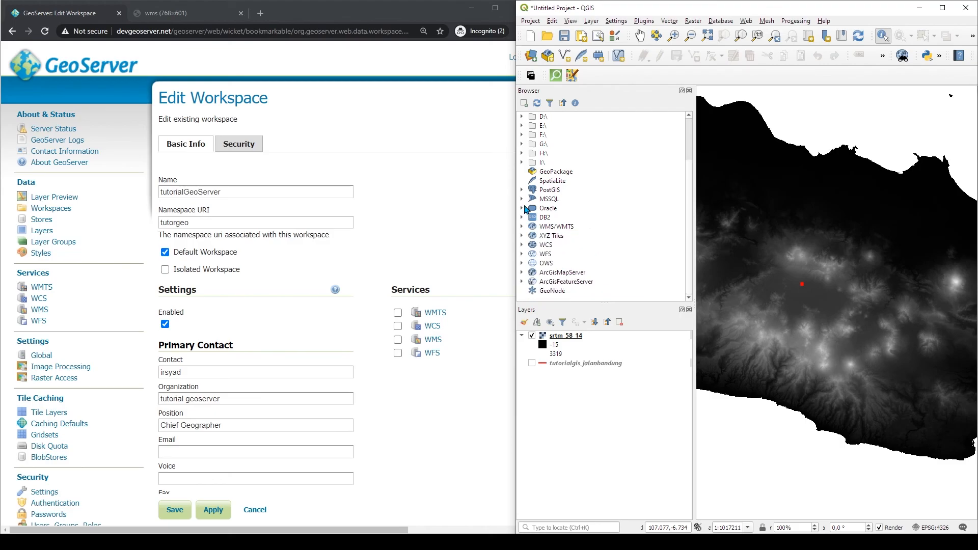
{"action": "left_click", "coordinate": [421, 140]}
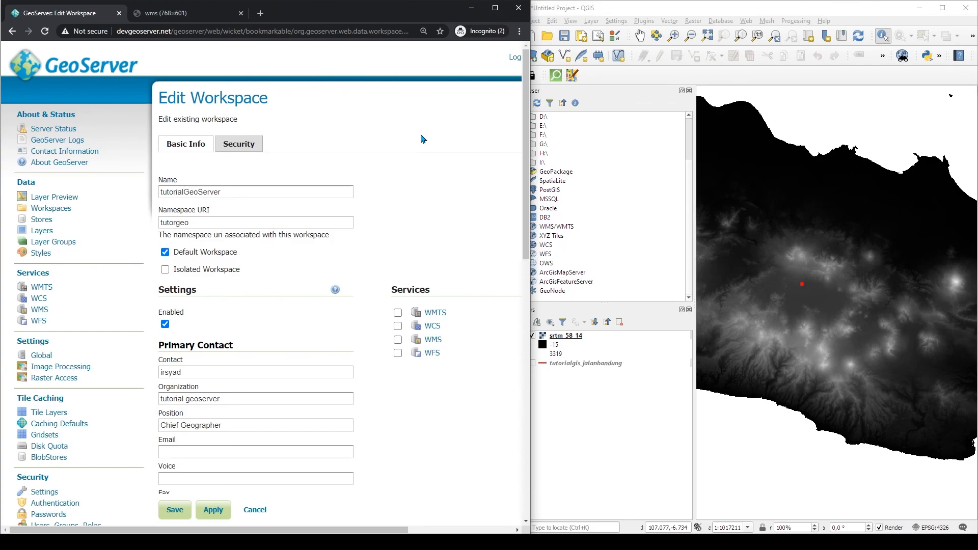
Review the workspace's contact and address details, then open its Security tab
{"action": "scroll", "coordinate": [134, 263], "scroll_direction": "down", "scroll_amount": 5}
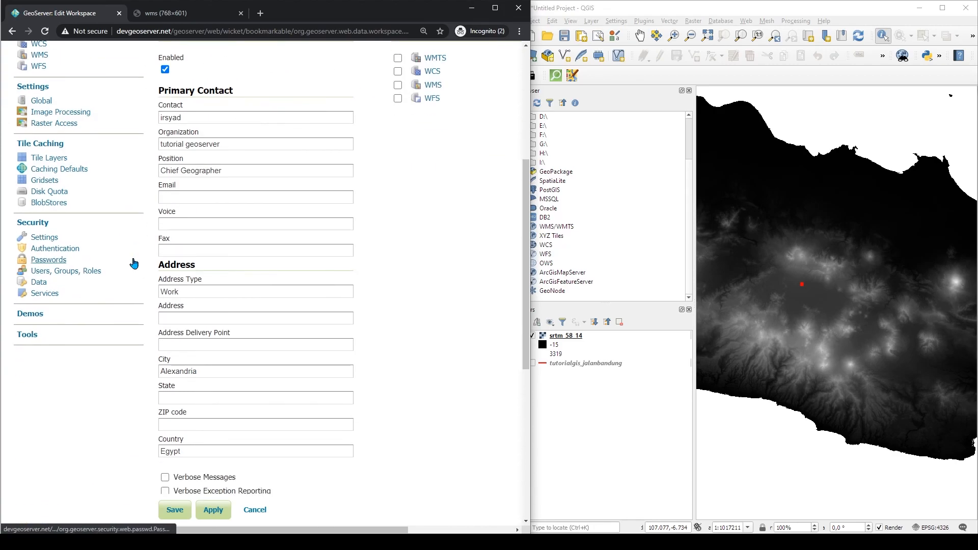
{"action": "scroll", "coordinate": [414, 305], "scroll_direction": "up", "scroll_amount": 5}
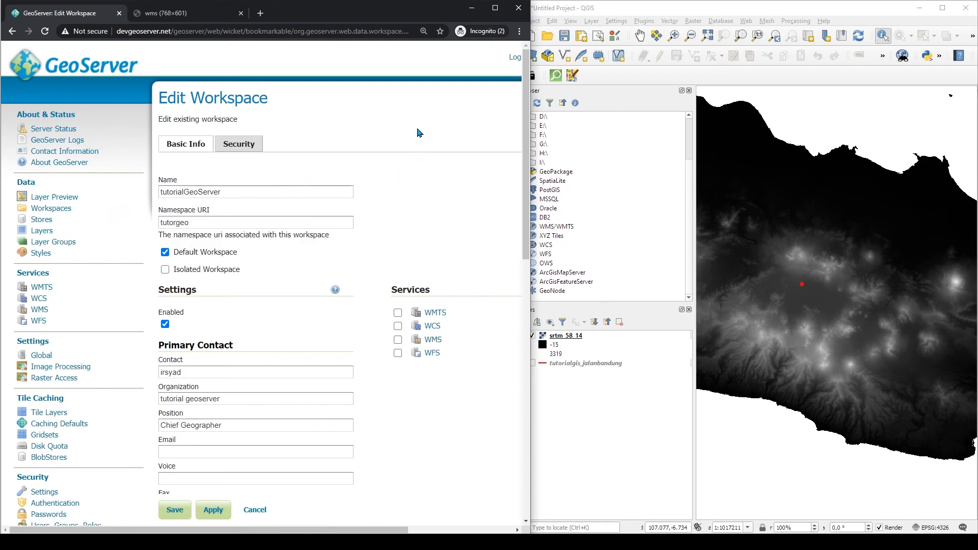
{"action": "left_click", "coordinate": [239, 145]}
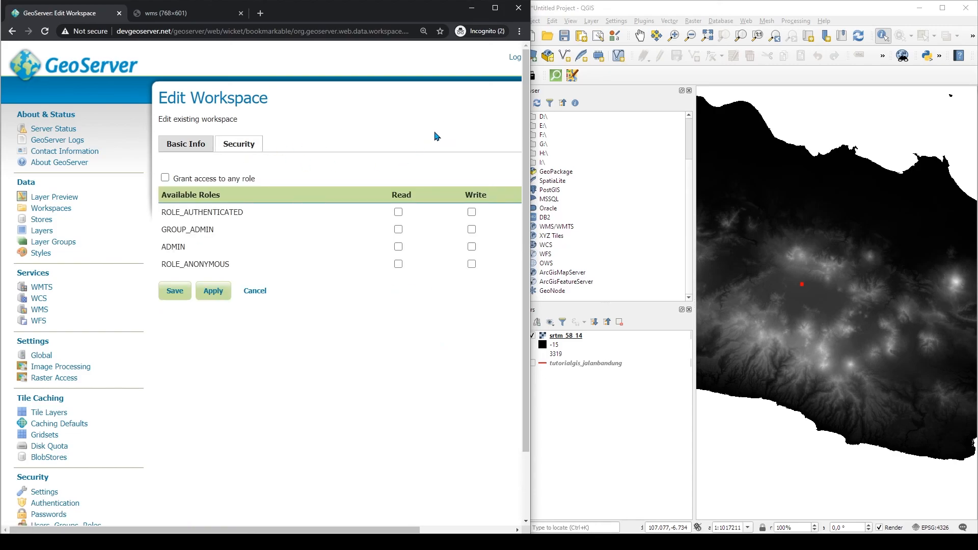